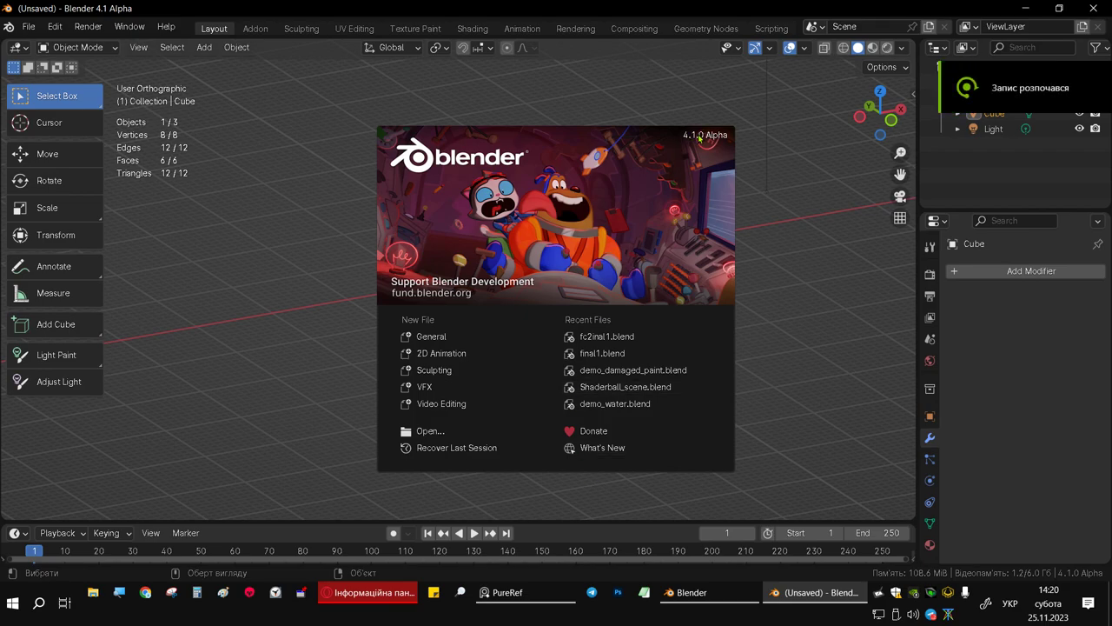
Minimize Blender 4.1, bring Blender 2.80 forward and dismiss its splash screen
{"action": "left_click", "coordinate": [813, 593]}
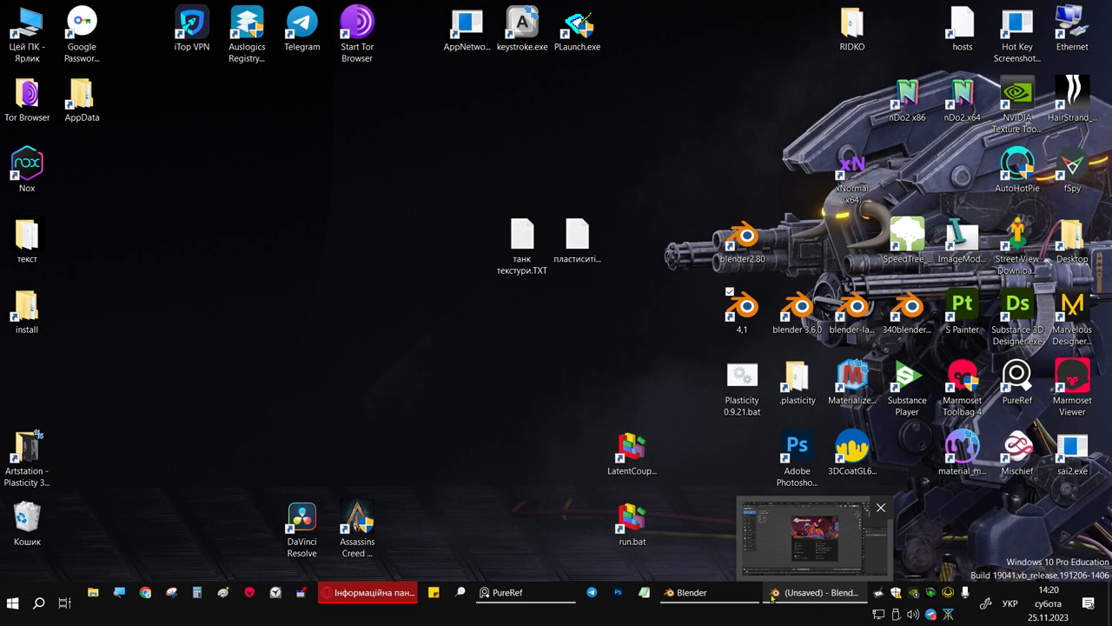
{"action": "left_click", "coordinate": [709, 597]}
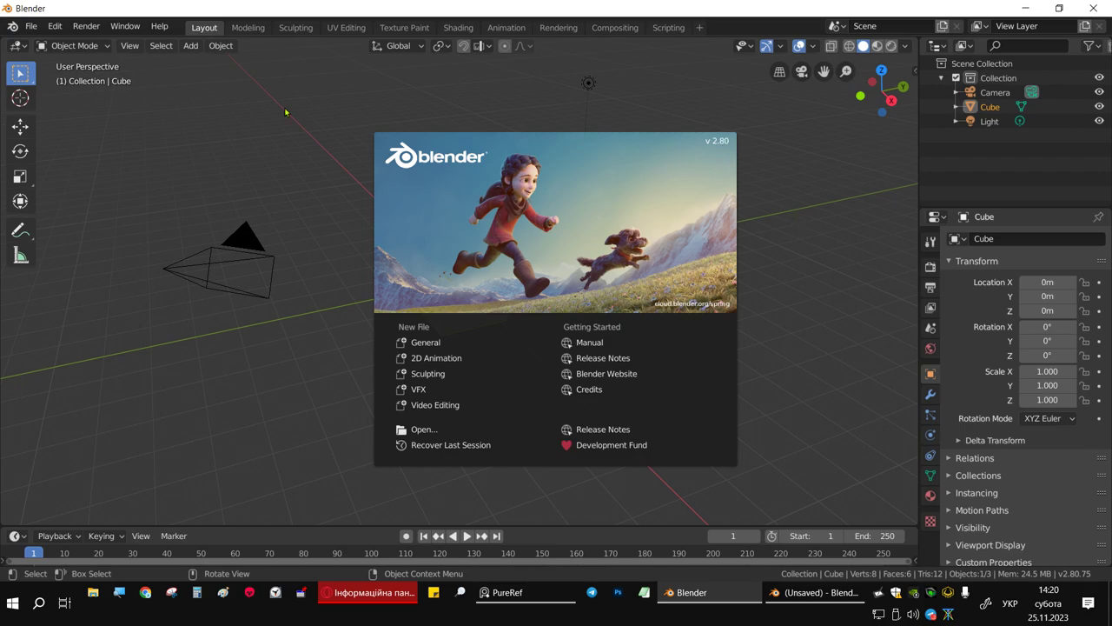
{"action": "left_click", "coordinate": [31, 32]}
Start a new Sculpting file and widen the toolbar to show brush names
{"action": "left_click", "coordinate": [31, 28]}
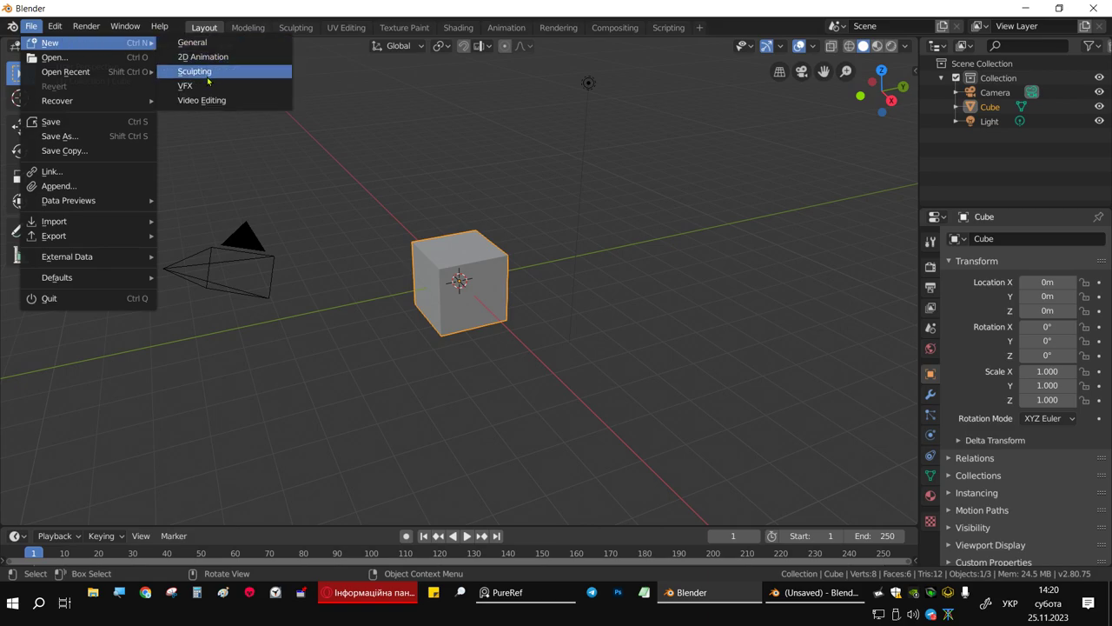
{"action": "left_click", "coordinate": [208, 75]}
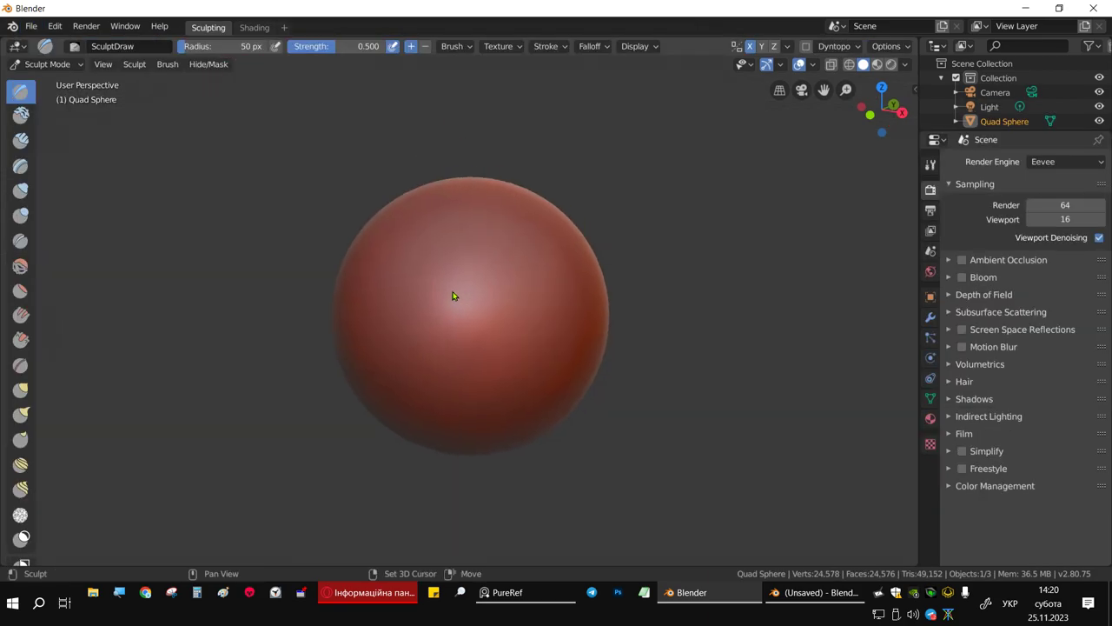
{"action": "scroll", "coordinate": [452, 293], "scroll_direction": "up", "scroll_amount": 2}
{"action": "left_click_drag", "start_coordinate": [41, 264], "coordinate": [141, 271]}
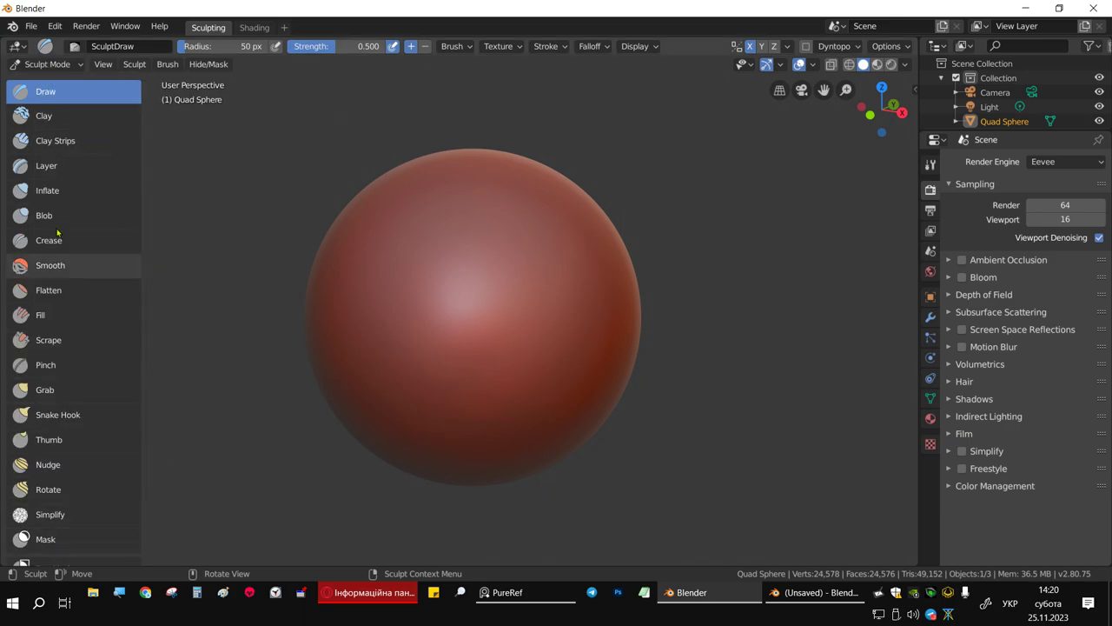
{"action": "scroll", "coordinate": [26, 191], "scroll_direction": "down", "scroll_amount": 2}
{"action": "scroll", "coordinate": [43, 261], "scroll_direction": "up", "scroll_amount": 2}
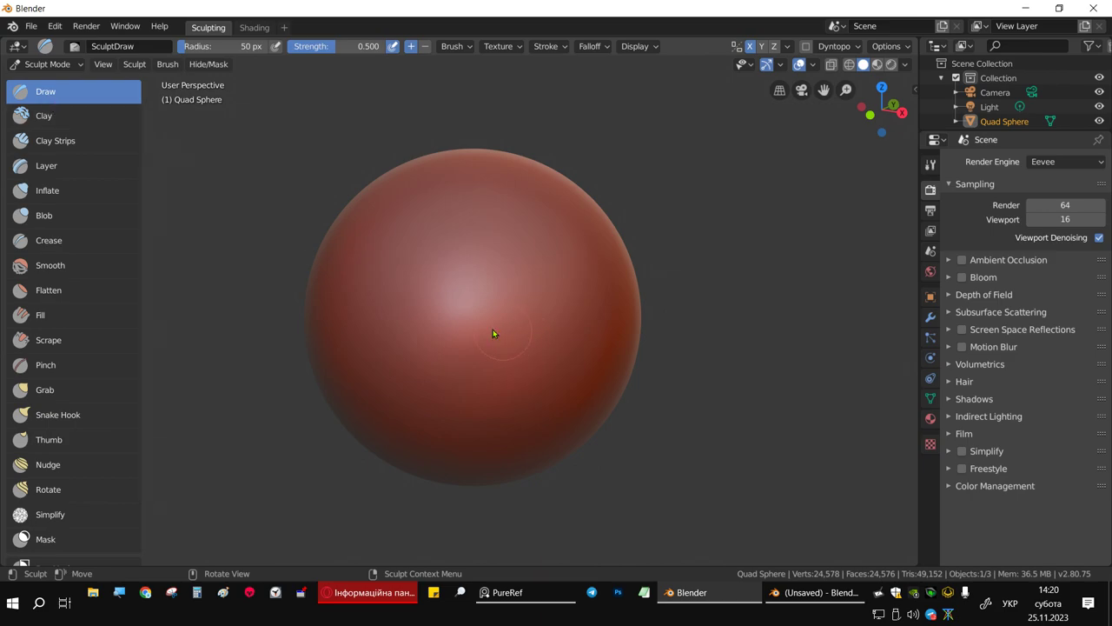
Draw a raised ridge across the upper sphere and a horizontal stroke across its middle
{"action": "mouse_move", "coordinate": [430, 274]}
{"action": "left_mouse_down"}
{"action": "mouse_move", "coordinate": [544, 268]}
{"action": "mouse_move", "coordinate": [485, 268]}
{"action": "mouse_move", "coordinate": [491, 276]}
{"action": "left_mouse_up"}
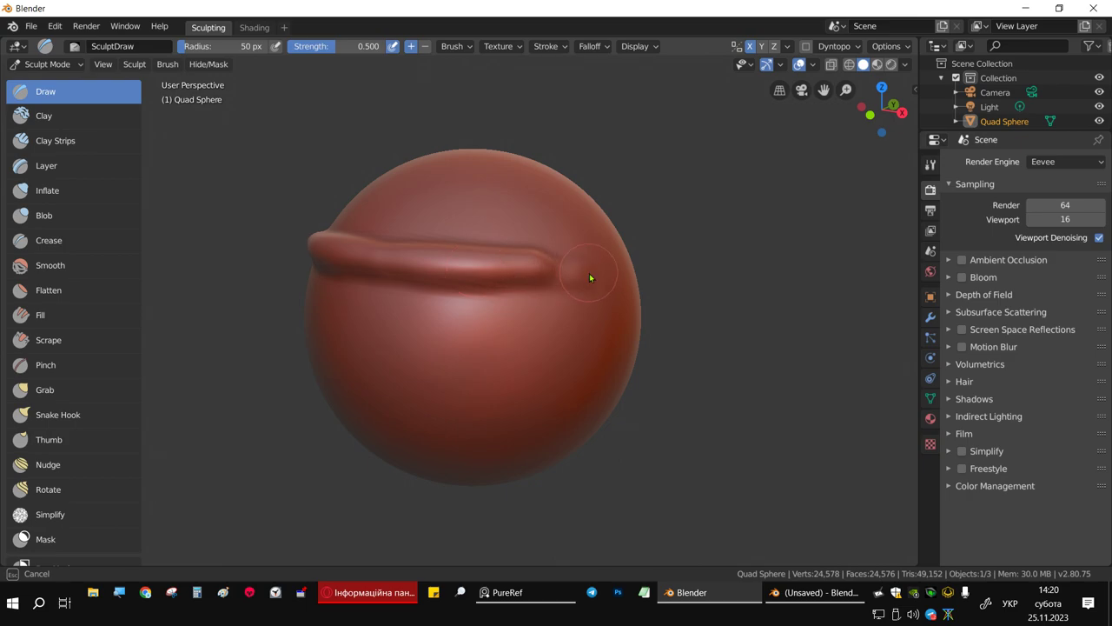
{"action": "left_click_drag", "start_coordinate": [589, 276], "coordinate": [722, 92]}
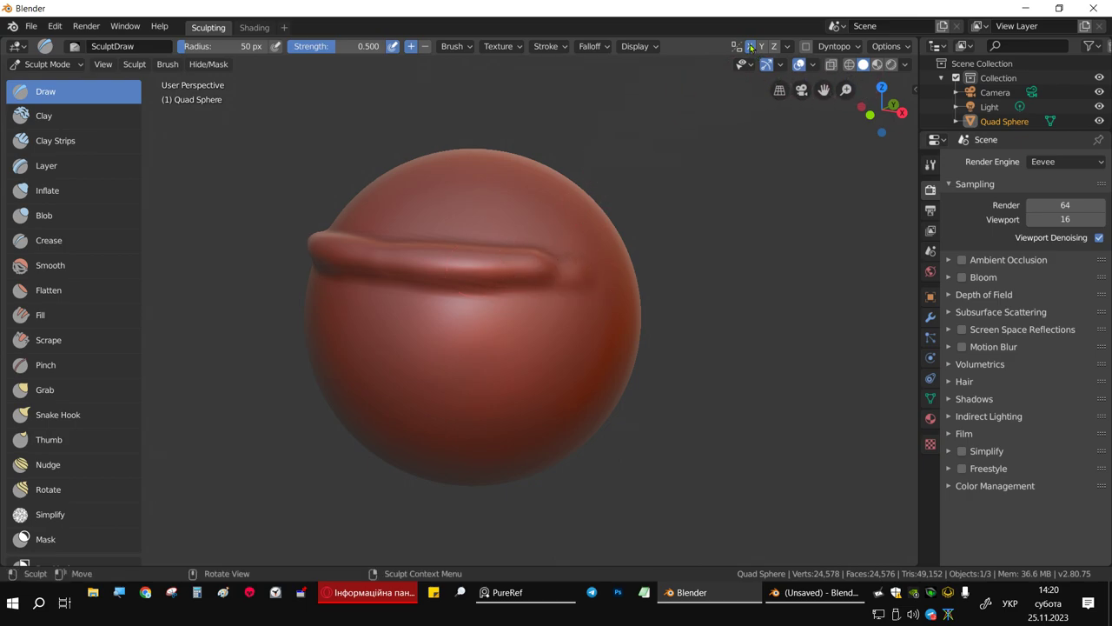
{"action": "mouse_move", "coordinate": [424, 263]}
{"action": "middle_mouse_down"}
{"action": "mouse_move", "coordinate": [502, 241]}
{"action": "mouse_move", "coordinate": [473, 253]}
{"action": "mouse_move", "coordinate": [418, 248]}
{"action": "middle_mouse_up"}
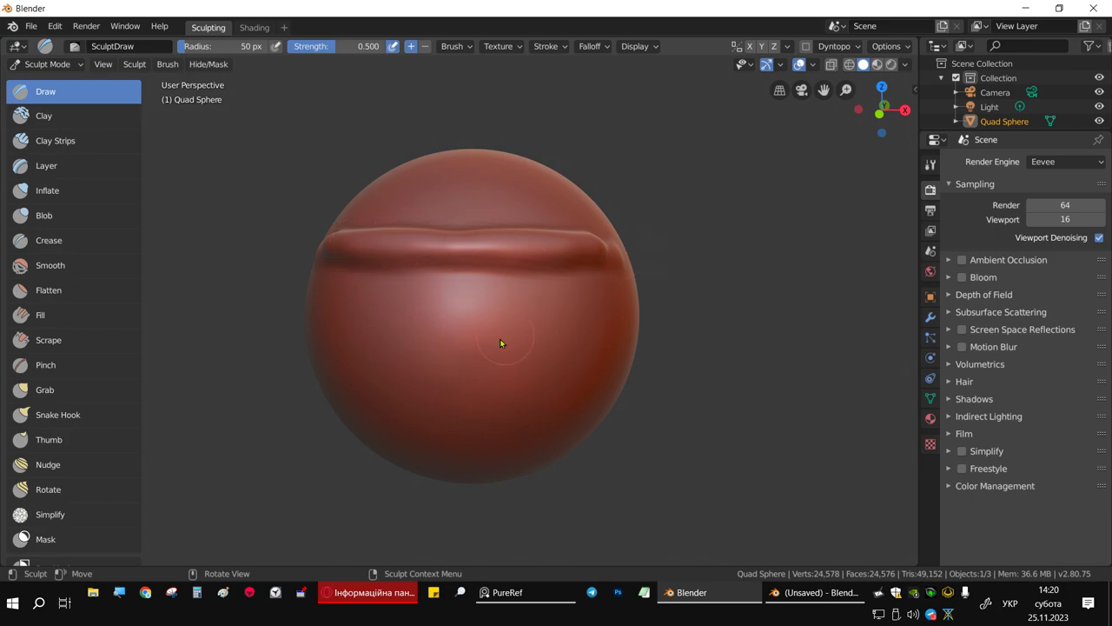
{"action": "mouse_move", "coordinate": [495, 333]}
{"action": "middle_mouse_down"}
{"action": "mouse_move", "coordinate": [478, 316]}
{"action": "mouse_move", "coordinate": [484, 327]}
{"action": "middle_mouse_up"}
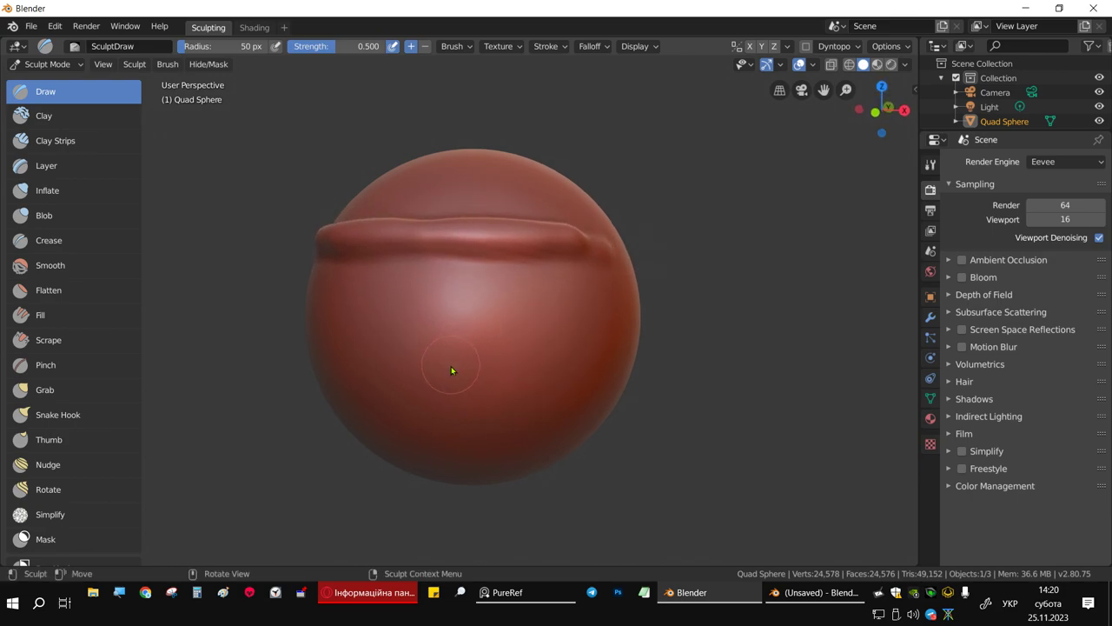
{"action": "mouse_move", "coordinate": [397, 359]}
{"action": "left_mouse_down", "text": "ctrl"}
{"action": "mouse_move", "coordinate": [487, 351]}
{"action": "mouse_move", "coordinate": [367, 348]}
{"action": "mouse_move", "coordinate": [538, 348]}
{"action": "mouse_move", "coordinate": [544, 357]}
{"action": "left_mouse_up", "text": "ctrl"}
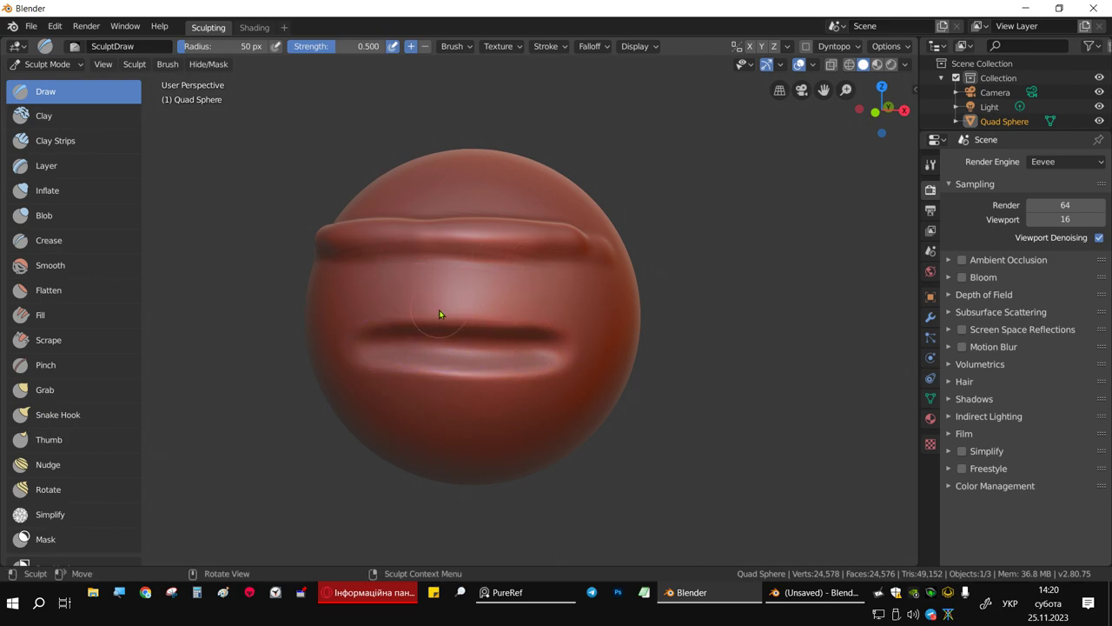
{"action": "mouse_move", "coordinate": [439, 314]}
{"action": "middle_mouse_down"}
{"action": "mouse_move", "coordinate": [472, 288]}
{"action": "mouse_move", "coordinate": [434, 301]}
{"action": "middle_mouse_up"}
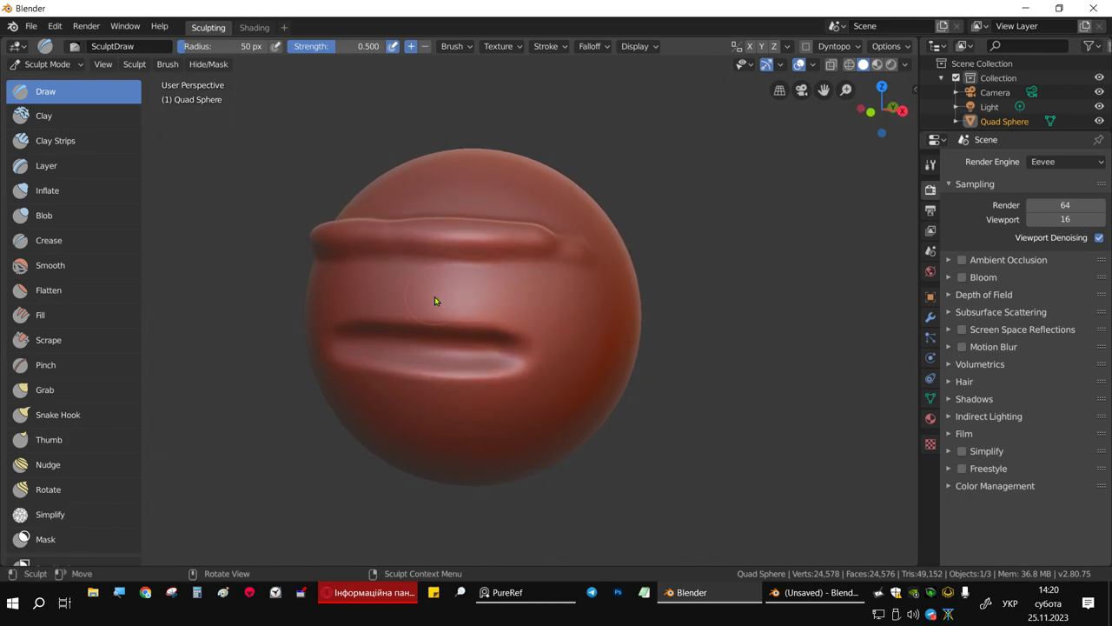
Switch to the Fill/Deepen brush and fill along the upper ridge and the sphere's side
{"action": "left_click", "coordinate": [55, 322]}
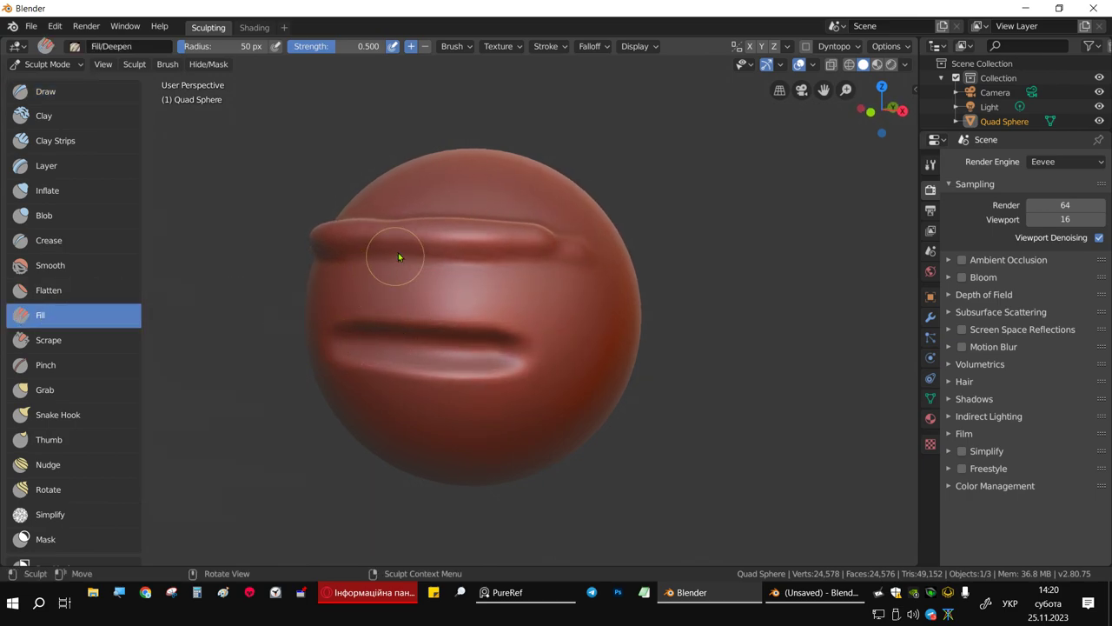
{"action": "mouse_move", "coordinate": [398, 257]}
{"action": "middle_mouse_down"}
{"action": "mouse_move", "coordinate": [402, 338]}
{"action": "mouse_move", "coordinate": [418, 325]}
{"action": "mouse_move", "coordinate": [471, 327]}
{"action": "mouse_move", "coordinate": [405, 339]}
{"action": "mouse_move", "coordinate": [425, 367]}
{"action": "mouse_move", "coordinate": [472, 342]}
{"action": "mouse_move", "coordinate": [482, 322]}
{"action": "middle_mouse_up"}
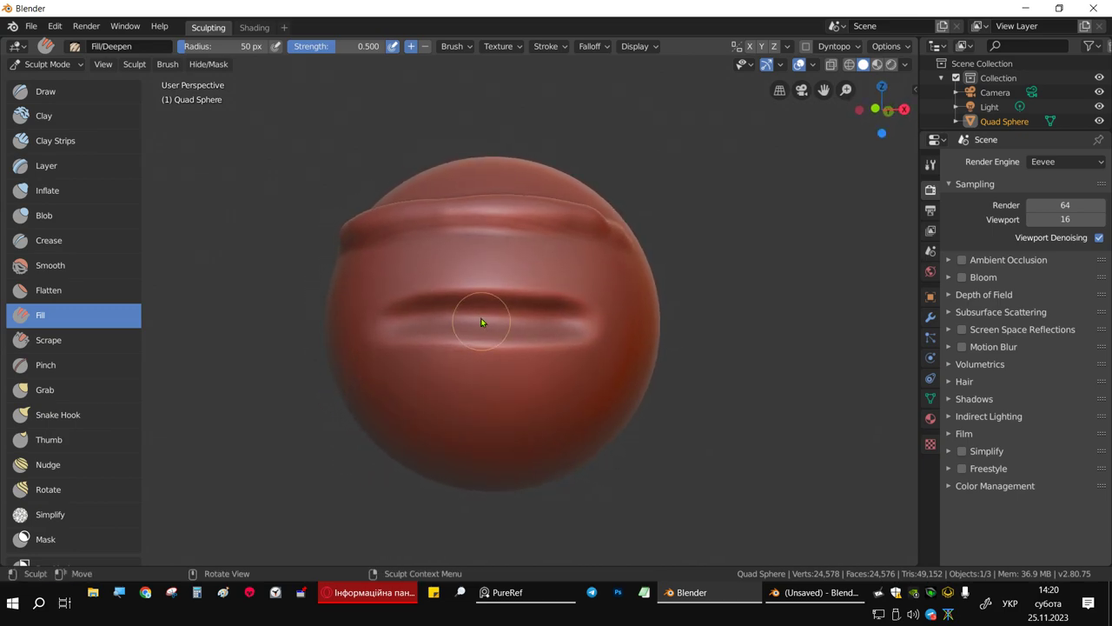
{"action": "mouse_move", "coordinate": [576, 222]}
{"action": "middle_mouse_down"}
{"action": "mouse_move", "coordinate": [520, 267]}
{"action": "mouse_move", "coordinate": [411, 306]}
{"action": "middle_mouse_up"}
{"action": "scroll", "coordinate": [407, 305], "scroll_direction": "up", "scroll_amount": 3}
{"action": "left_click_drag", "start_coordinate": [413, 289], "coordinate": [378, 278]}
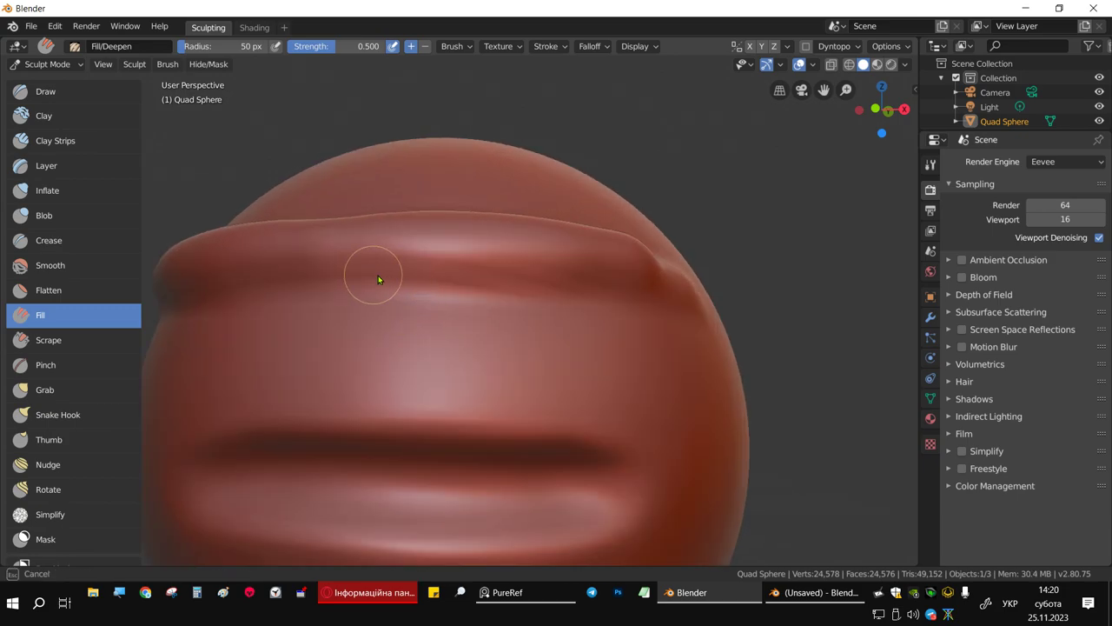
{"action": "mouse_move", "coordinate": [532, 292]}
{"action": "left_mouse_down"}
{"action": "mouse_move", "coordinate": [392, 278]}
{"action": "mouse_move", "coordinate": [547, 310]}
{"action": "left_mouse_up"}
{"action": "middle_click_drag", "start_coordinate": [461, 329], "coordinate": [427, 385]}
{"action": "scroll", "coordinate": [502, 372], "scroll_direction": "down", "scroll_amount": 2}
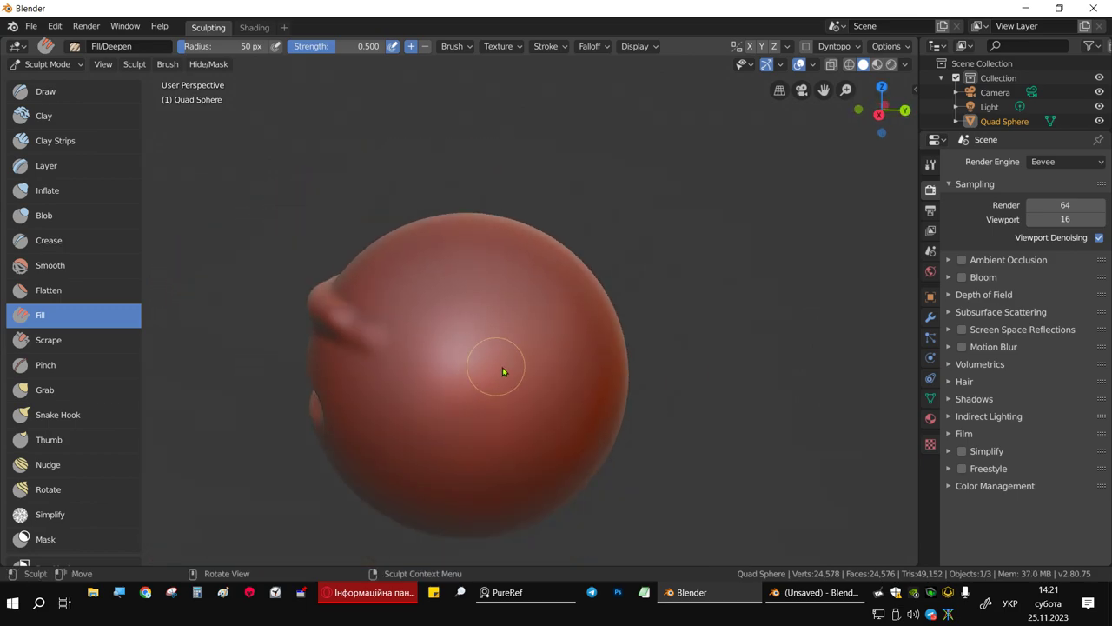
{"action": "left_click_drag", "start_coordinate": [479, 359], "coordinate": [533, 410]}
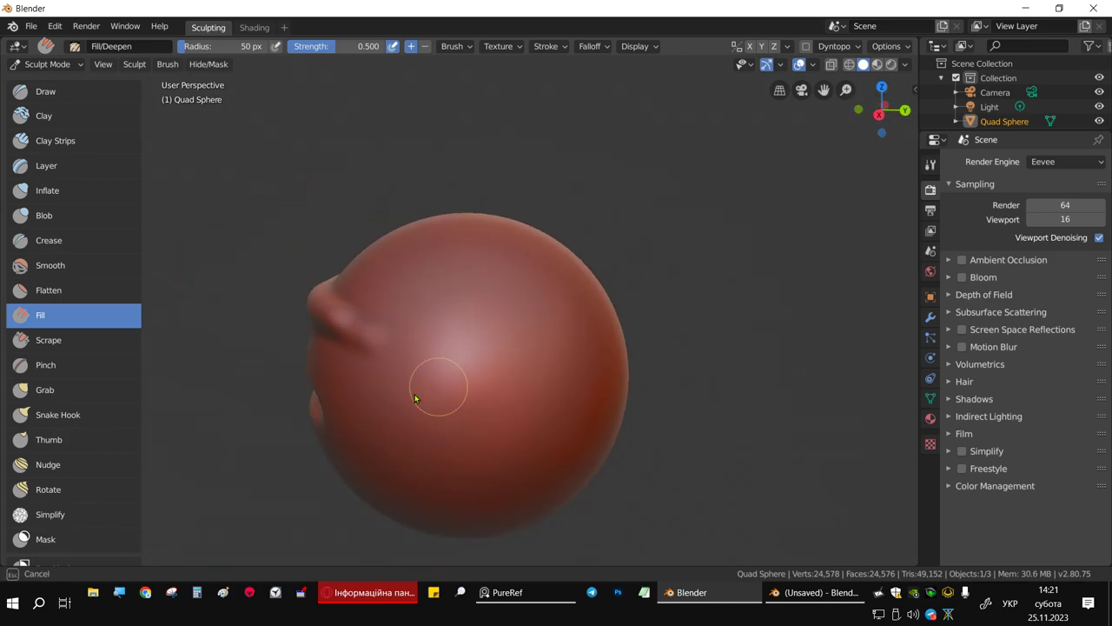
{"action": "middle_click_drag", "start_coordinate": [382, 328], "coordinate": [509, 313]}
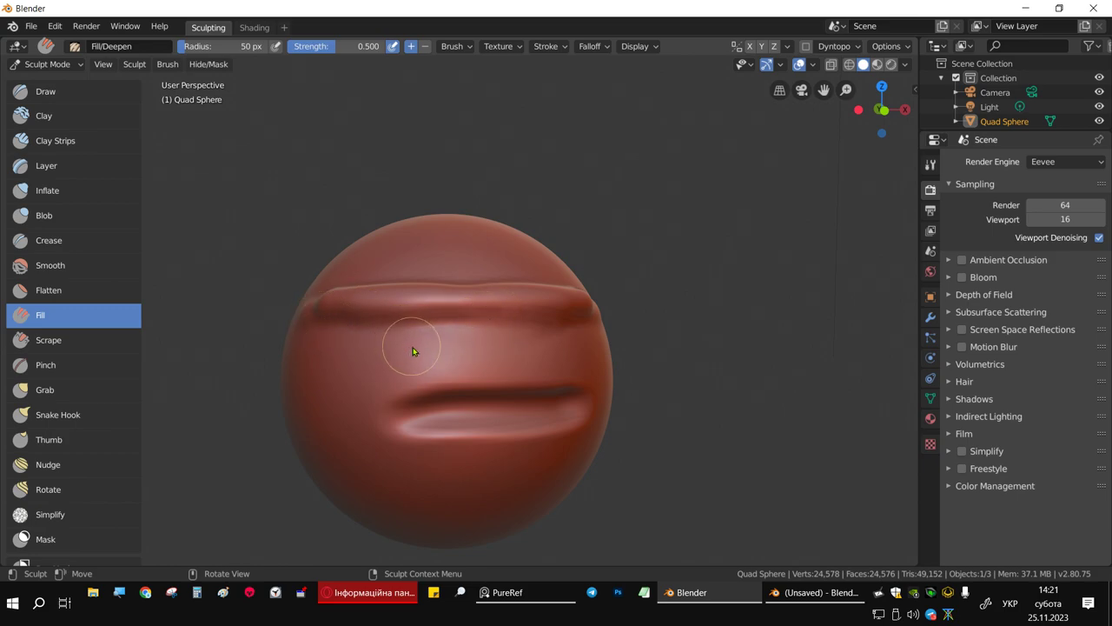
Enlarge the brush to 65 px and fill the middle groove and upper band
{"action": "key", "text": "f"}
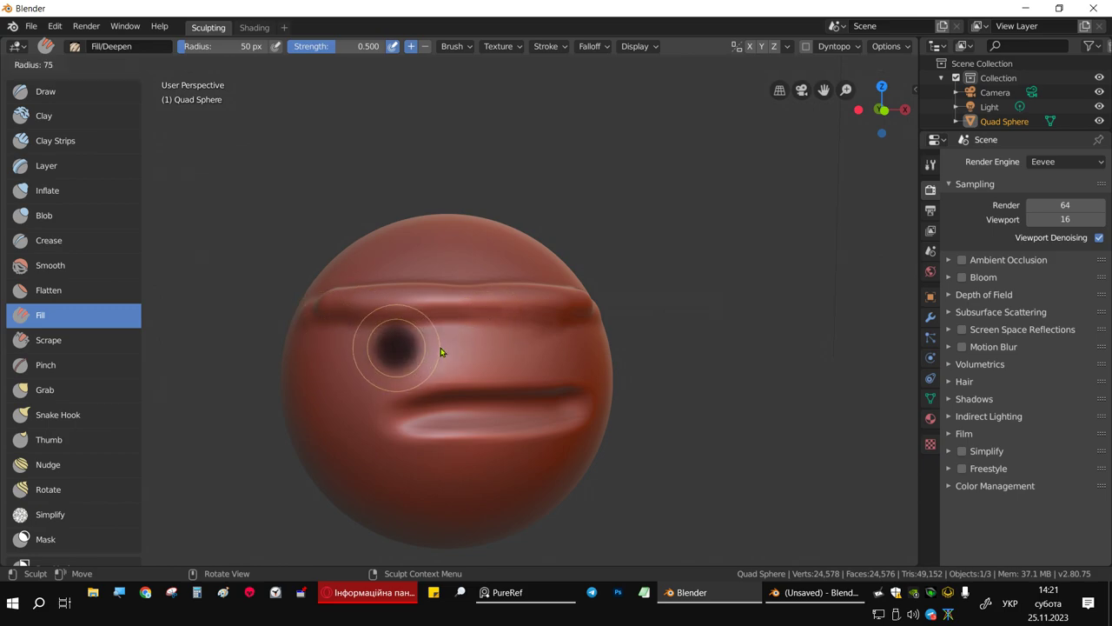
{"action": "left_click", "coordinate": [435, 347]}
{"action": "middle_click_drag", "start_coordinate": [435, 348], "coordinate": [426, 363]}
{"action": "left_click_drag", "start_coordinate": [427, 363], "coordinate": [569, 338]}
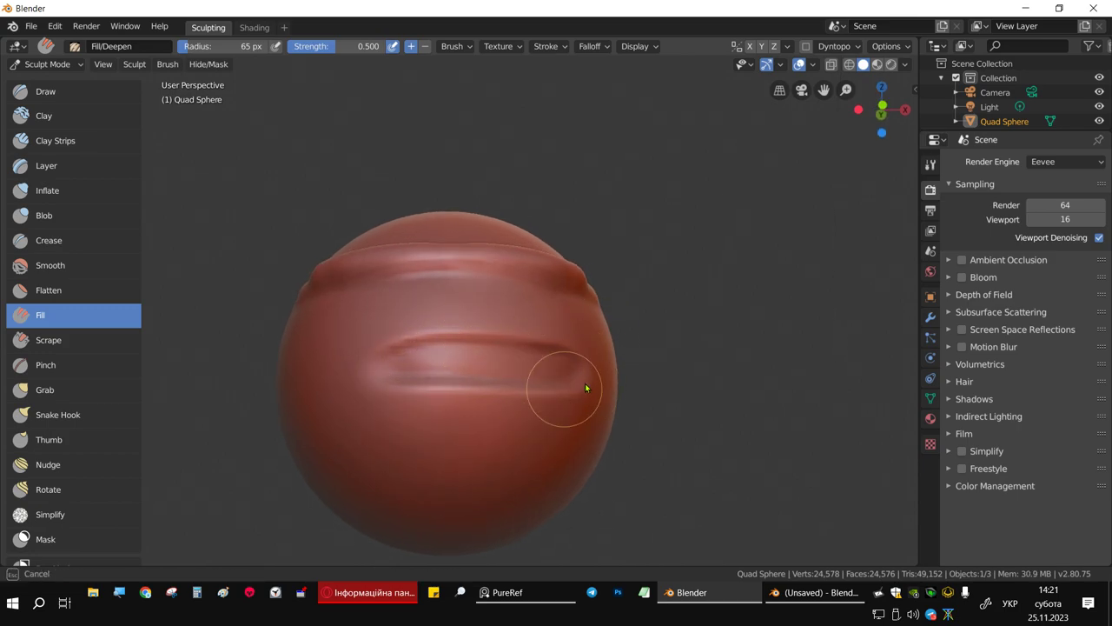
{"action": "left_click_drag", "start_coordinate": [498, 371], "coordinate": [469, 379]}
{"action": "middle_click_drag", "start_coordinate": [469, 379], "coordinate": [462, 405]}
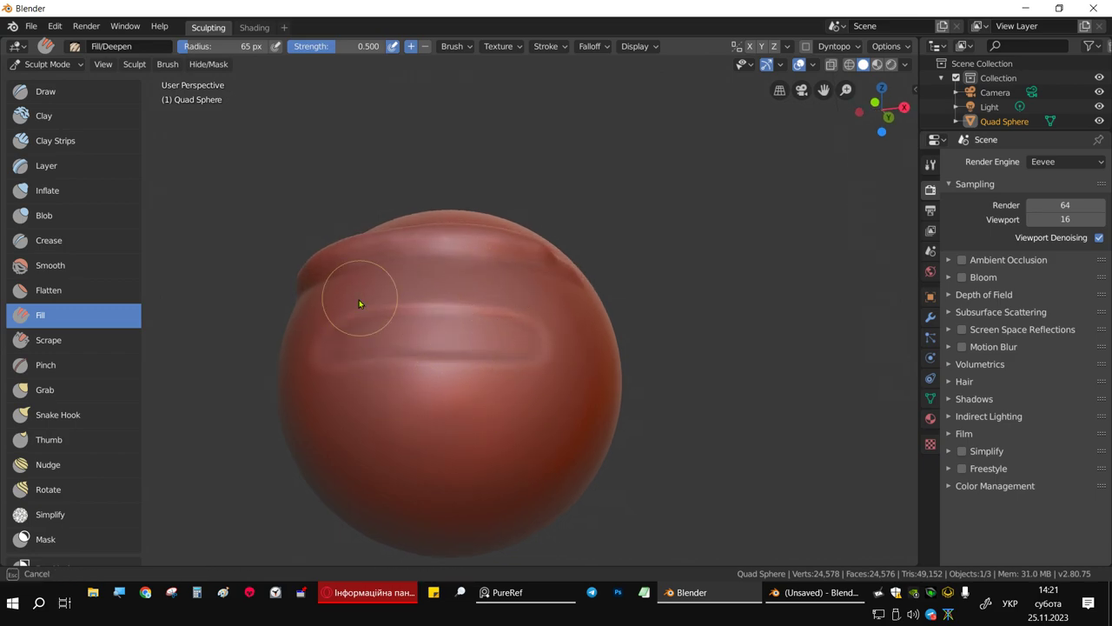
{"action": "left_click_drag", "start_coordinate": [383, 341], "coordinate": [431, 351]}
{"action": "middle_click_drag", "start_coordinate": [431, 352], "coordinate": [409, 363]}
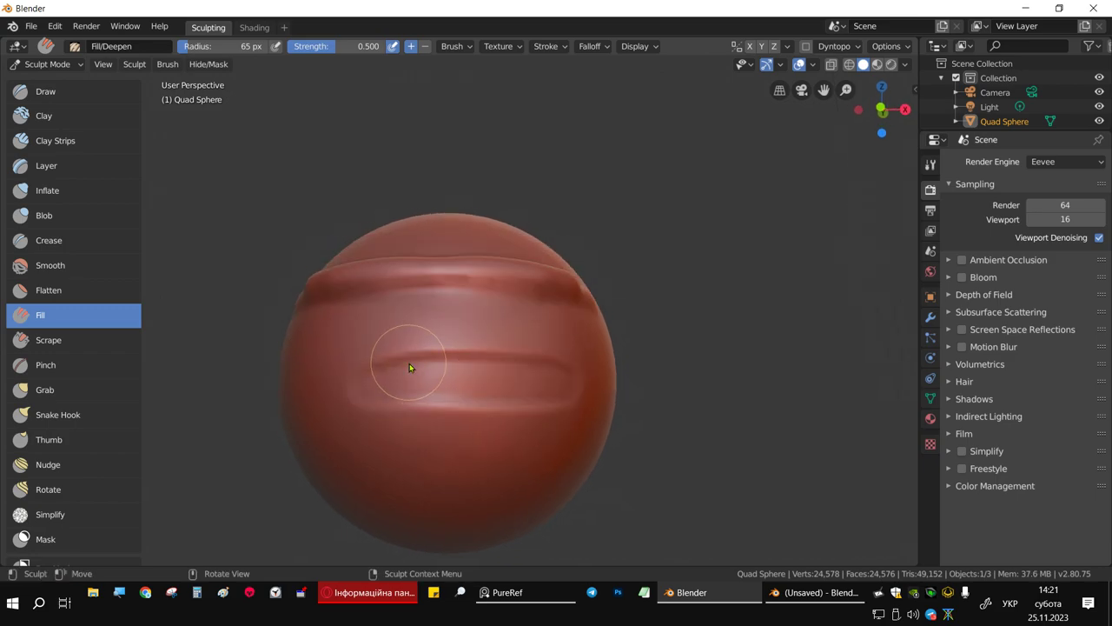
{"action": "scroll", "coordinate": [410, 363], "scroll_direction": "up", "scroll_amount": 3}
{"action": "middle_click_drag", "start_coordinate": [461, 440], "coordinate": [452, 402]}
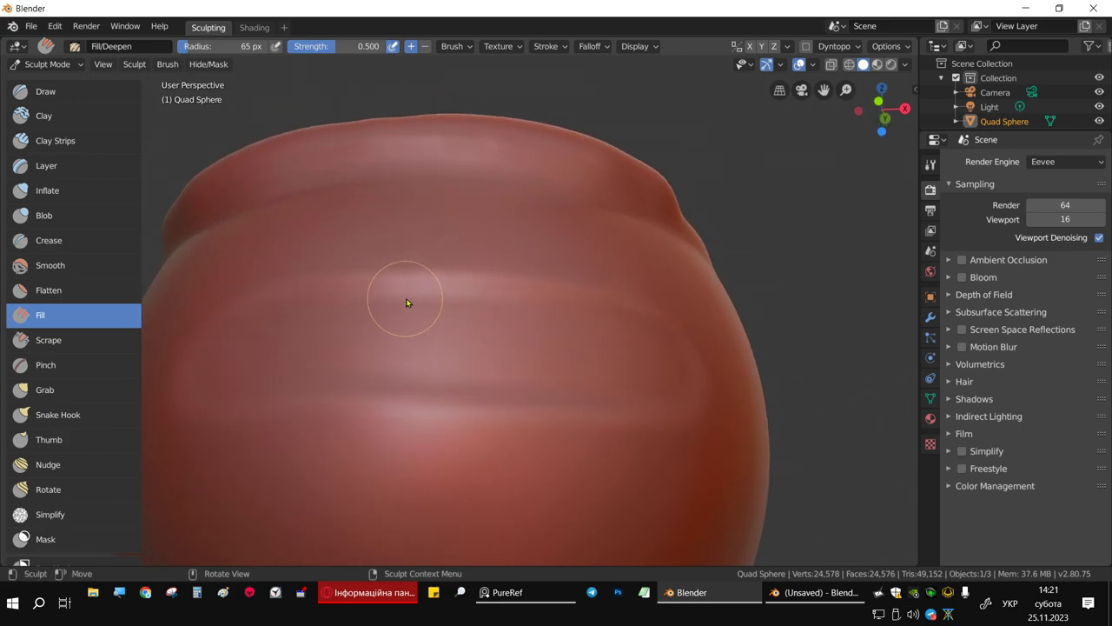
{"action": "left_click_drag", "start_coordinate": [406, 300], "coordinate": [467, 284]}
{"action": "left_click_drag", "start_coordinate": [226, 331], "coordinate": [527, 290]}
Fill a close-up patch of surface and along the lower groove
{"action": "scroll", "coordinate": [527, 291], "scroll_direction": "up", "scroll_amount": 3}
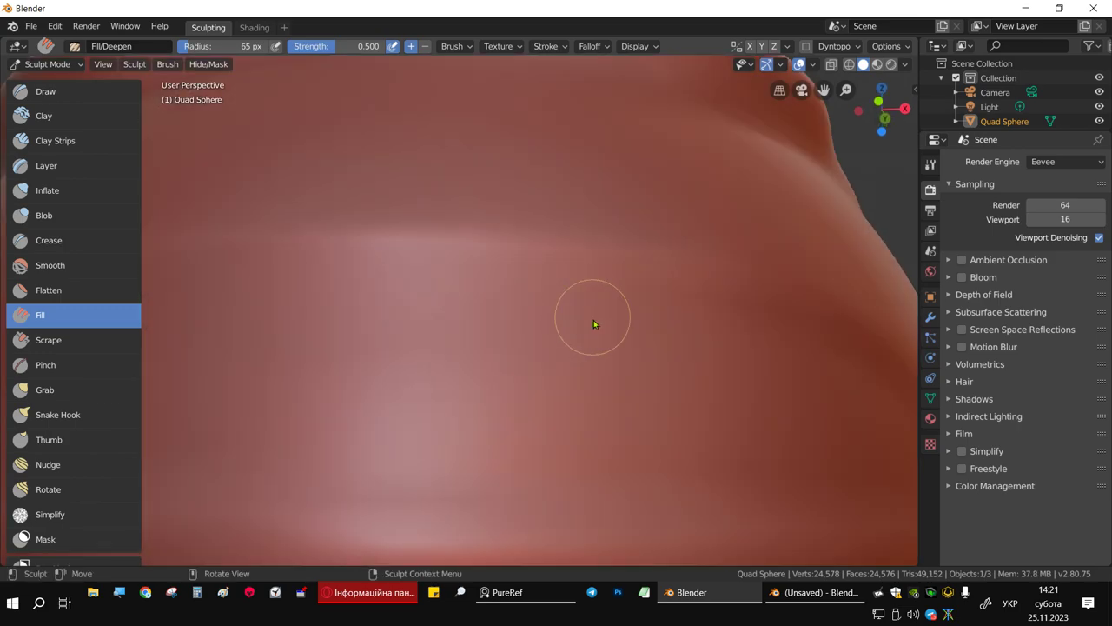
{"action": "left_click_drag", "start_coordinate": [593, 320], "coordinate": [710, 285]}
{"action": "left_click_drag", "start_coordinate": [545, 285], "coordinate": [556, 313]}
{"action": "scroll", "coordinate": [565, 339], "scroll_direction": "down", "scroll_amount": 3}
{"action": "scroll", "coordinate": [503, 375], "scroll_direction": "down", "scroll_amount": 2}
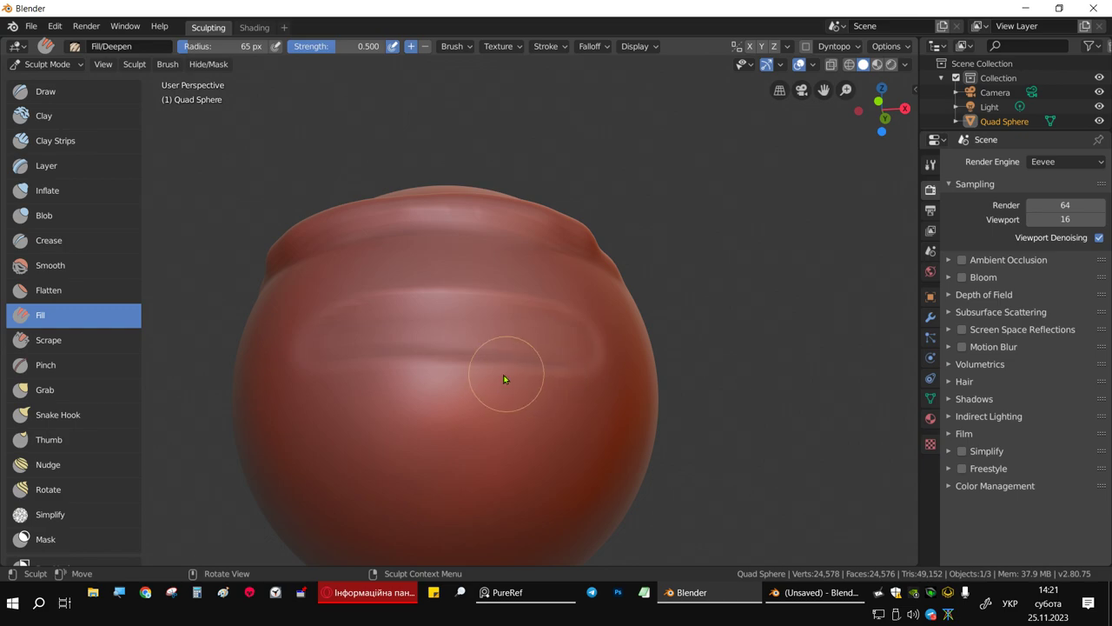
{"action": "left_click_drag", "start_coordinate": [460, 442], "coordinate": [484, 418]}
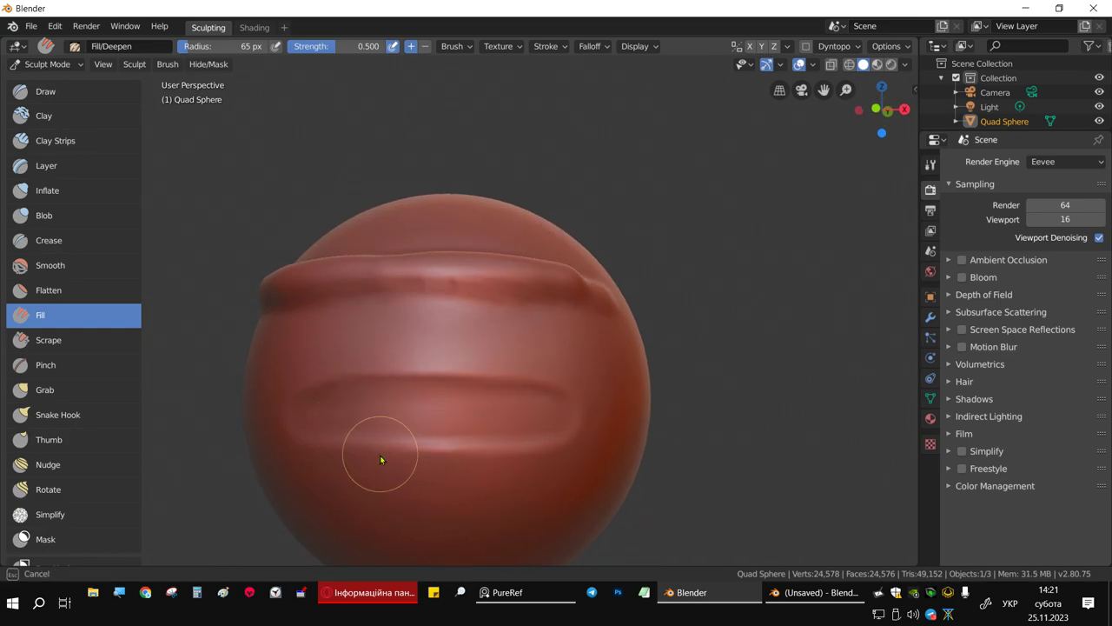
{"action": "left_click_drag", "start_coordinate": [380, 456], "coordinate": [444, 445]}
Make a fine fill stroke at 23 px, then set the radius to 79 px
{"action": "key", "text": "f"}
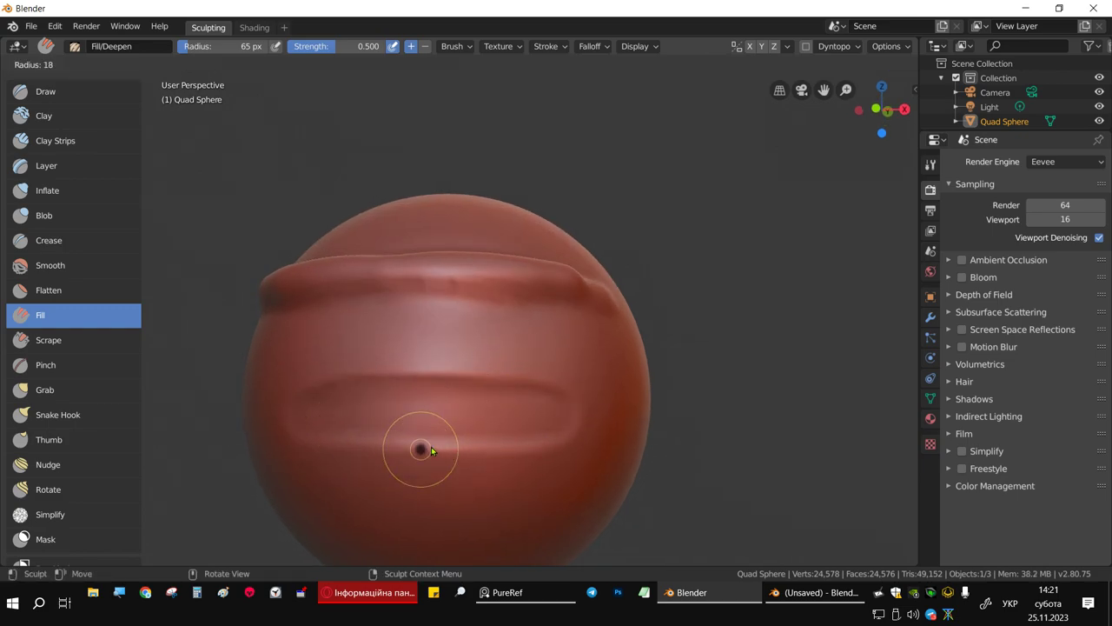
{"action": "left_click", "coordinate": [433, 445]}
{"action": "left_click_drag", "start_coordinate": [387, 441], "coordinate": [497, 432]}
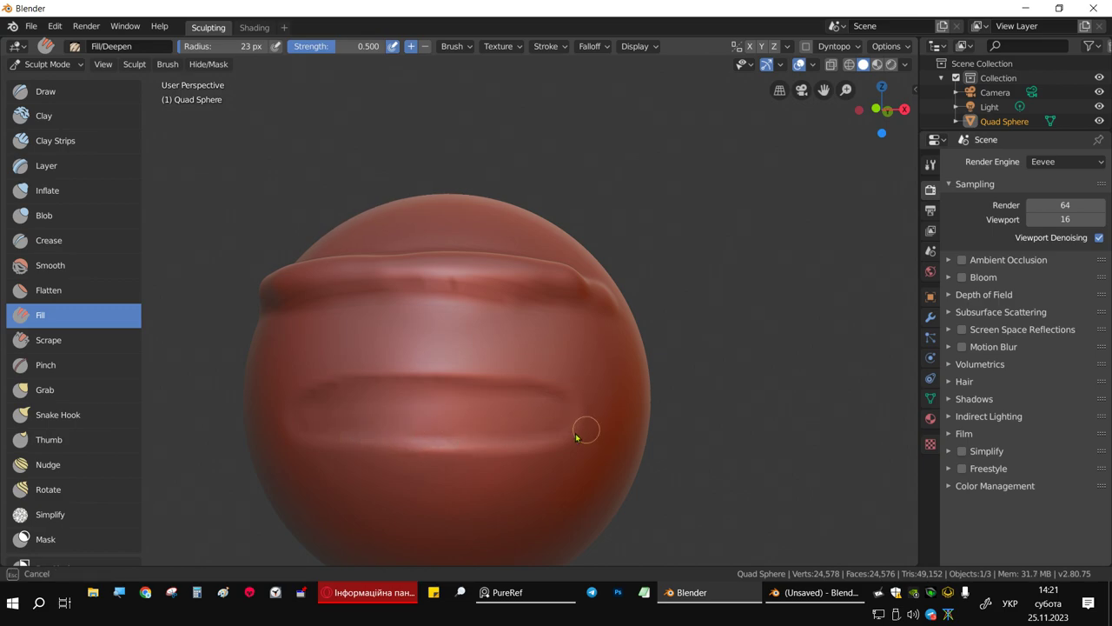
{"action": "key", "text": "f"}
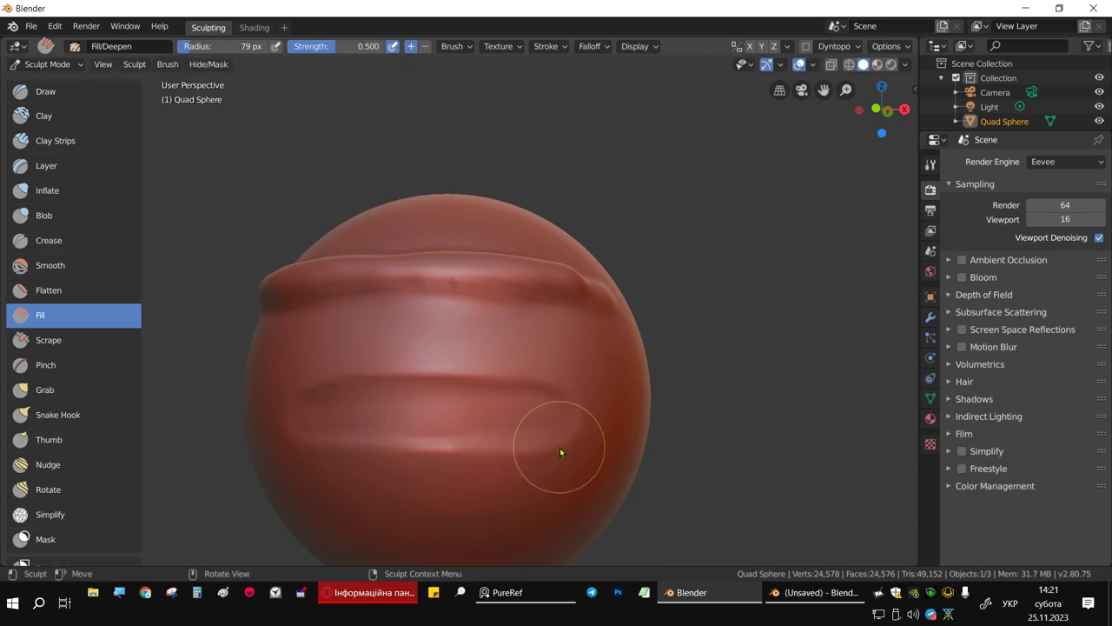
{"action": "left_click", "coordinate": [544, 432]}
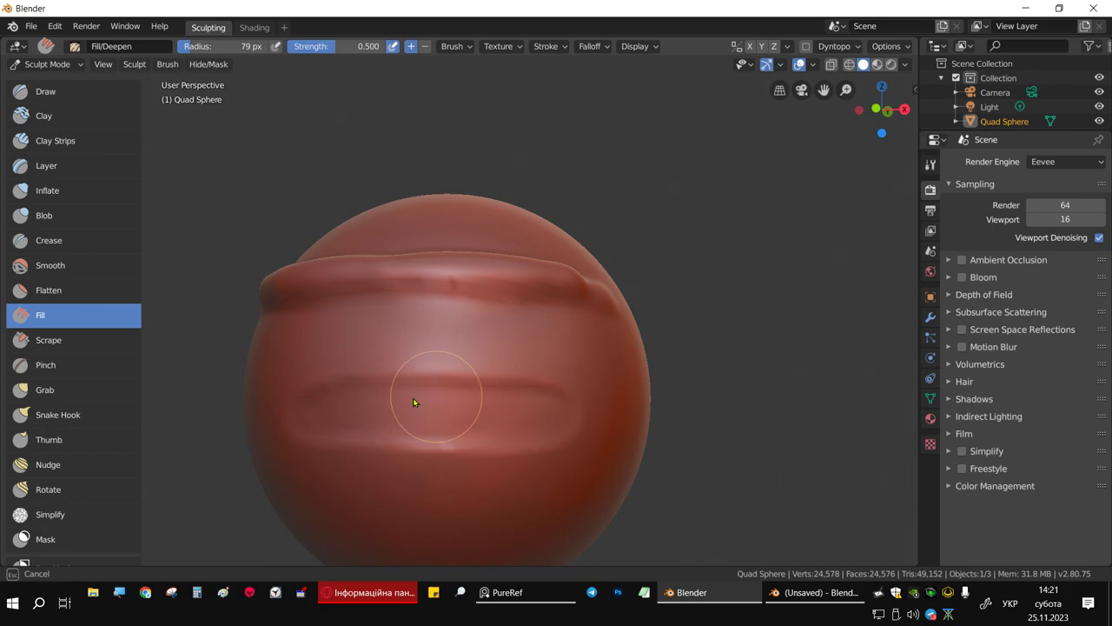
Fill in the indented ring around the sphere's middle
{"action": "mouse_move", "coordinate": [477, 428]}
{"action": "middle_mouse_down"}
{"action": "mouse_move", "coordinate": [408, 421]}
{"action": "mouse_move", "coordinate": [450, 405]}
{"action": "mouse_move", "coordinate": [440, 357]}
{"action": "mouse_move", "coordinate": [392, 390]}
{"action": "mouse_move", "coordinate": [442, 378]}
{"action": "mouse_move", "coordinate": [466, 386]}
{"action": "middle_mouse_up"}
{"action": "scroll", "coordinate": [476, 377], "scroll_direction": "down", "scroll_amount": 3}
{"action": "mouse_move", "coordinate": [451, 381]}
{"action": "left_mouse_down"}
{"action": "mouse_move", "coordinate": [377, 372]}
{"action": "mouse_move", "coordinate": [534, 365]}
{"action": "mouse_move", "coordinate": [322, 390]}
{"action": "mouse_move", "coordinate": [495, 378]}
{"action": "left_mouse_up"}
{"action": "mouse_move", "coordinate": [571, 390]}
{"action": "left_mouse_down"}
{"action": "mouse_move", "coordinate": [484, 363]}
{"action": "mouse_move", "coordinate": [476, 340]}
{"action": "left_mouse_up"}
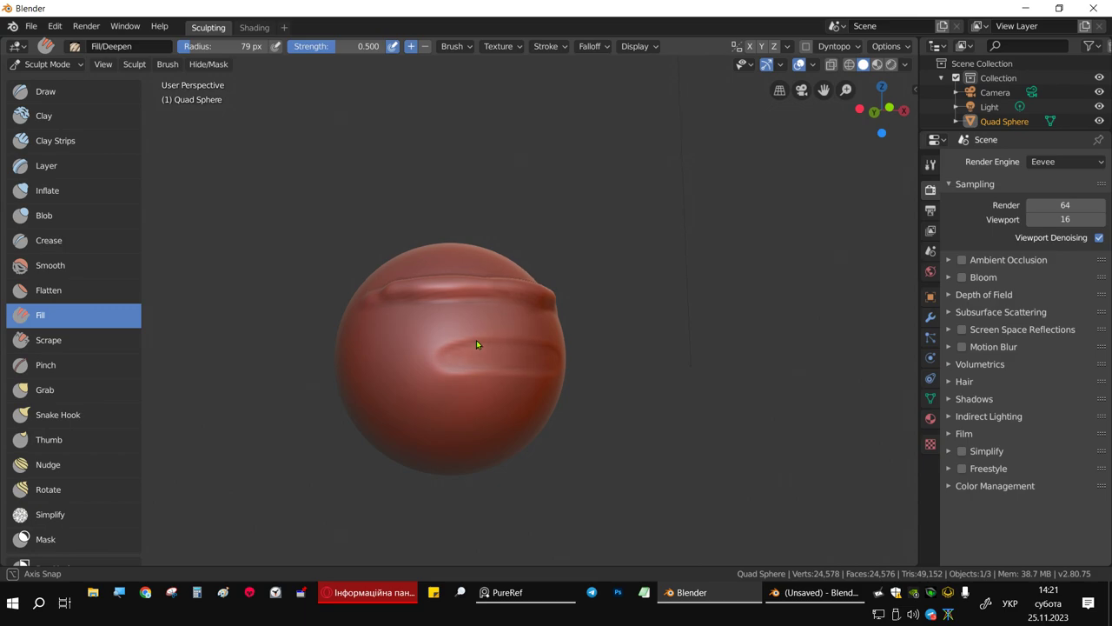
{"action": "scroll", "coordinate": [449, 286], "scroll_direction": "up", "scroll_amount": 3}
{"action": "scroll", "coordinate": [441, 285], "scroll_direction": "up", "scroll_amount": 2}
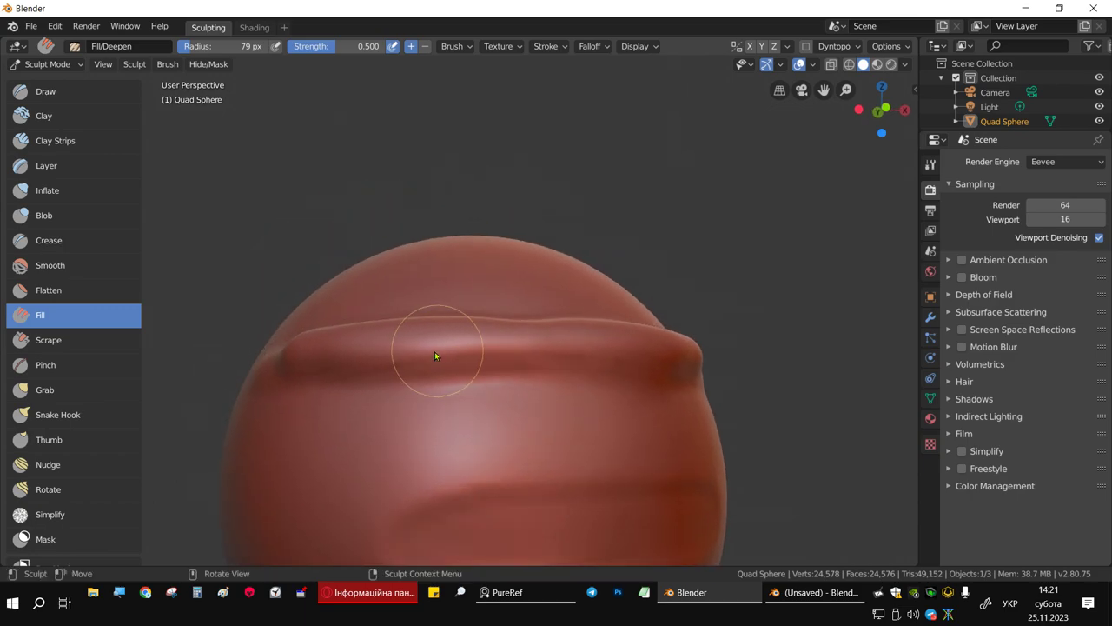
{"action": "middle_click_drag", "start_coordinate": [435, 351], "coordinate": [415, 383]}
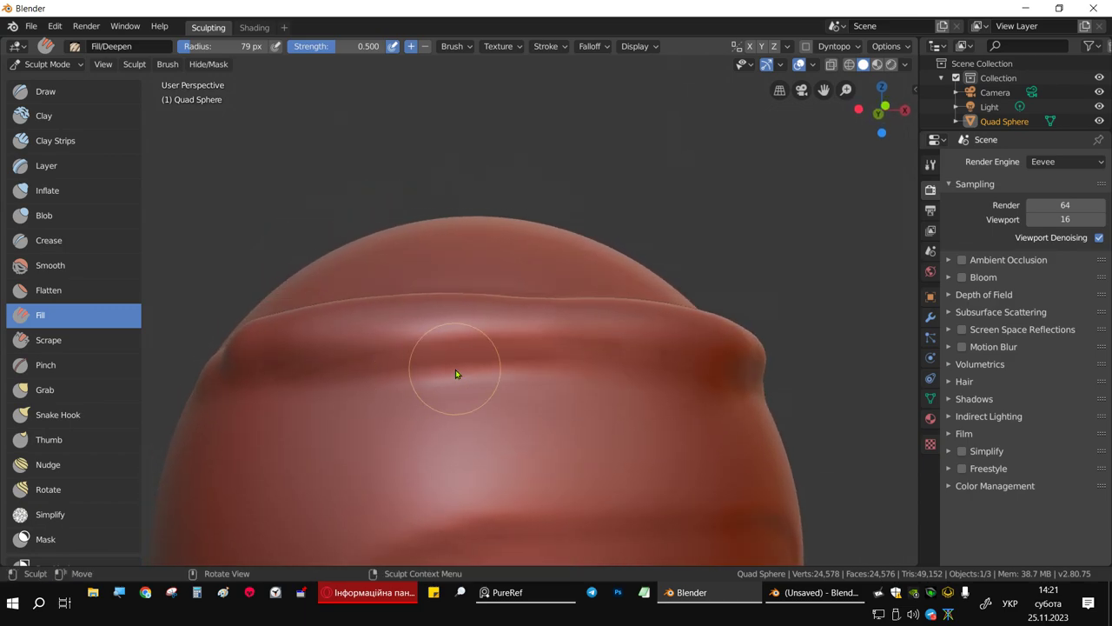
Shrink the Fill brush to 49 px and fill along the top band
{"action": "key", "text": "f"}
{"action": "left_click", "coordinate": [439, 365]}
{"action": "left_click_drag", "start_coordinate": [365, 367], "coordinate": [481, 356]}
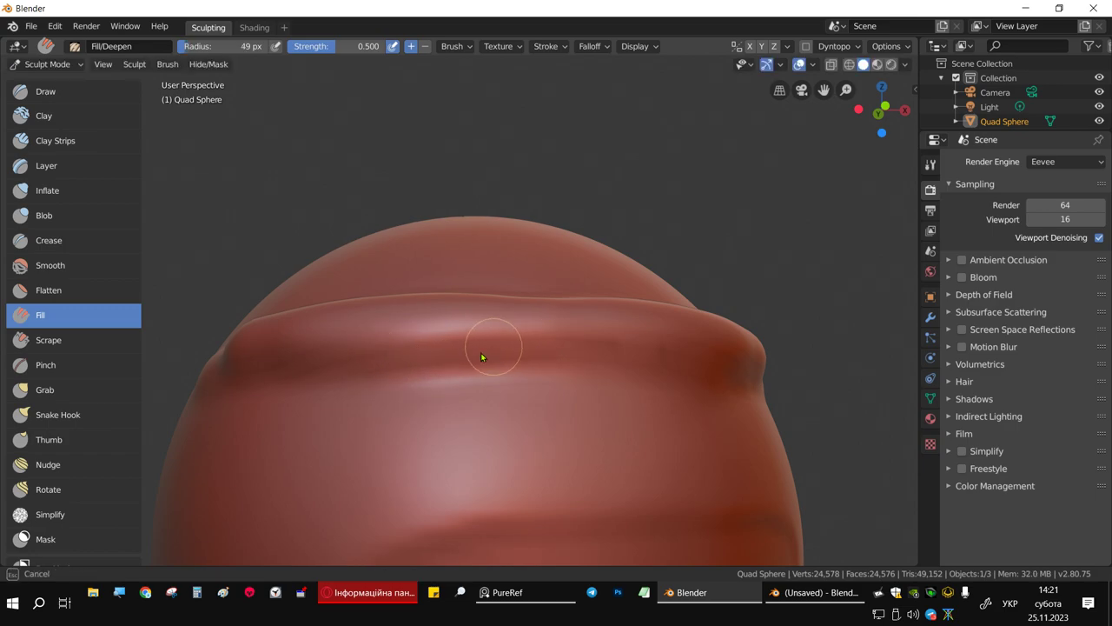
{"action": "left_click", "coordinate": [481, 356]}
{"action": "key", "text": "f"}
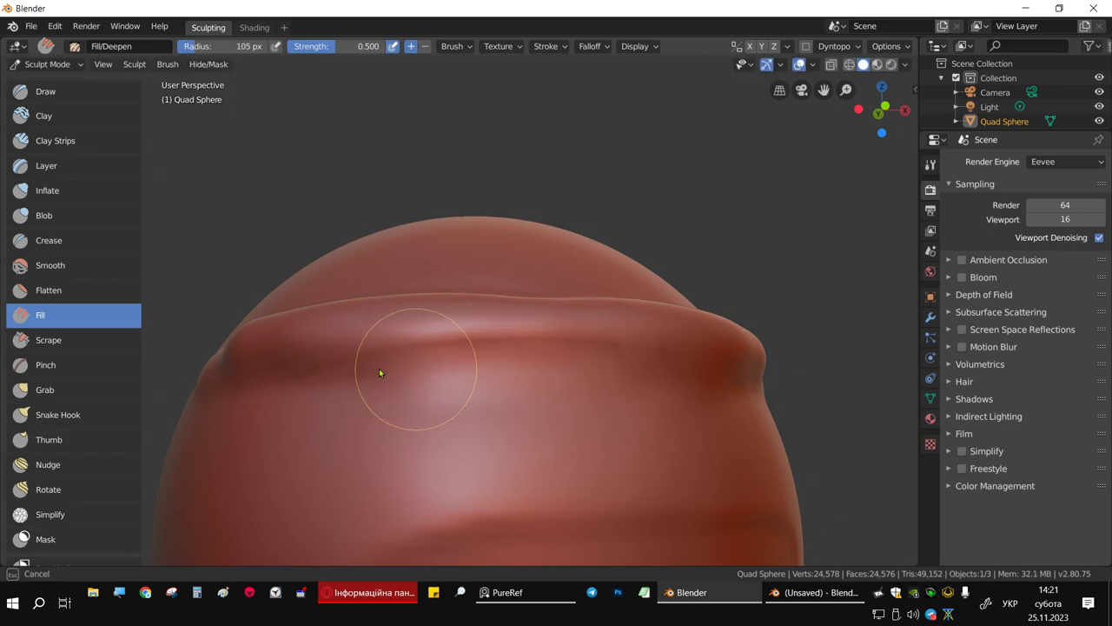
{"action": "mouse_move", "coordinate": [379, 369]}
{"action": "left_mouse_down"}
{"action": "mouse_move", "coordinate": [559, 340]}
{"action": "mouse_move", "coordinate": [481, 431]}
{"action": "mouse_move", "coordinate": [581, 345]}
{"action": "mouse_move", "coordinate": [685, 325]}
{"action": "mouse_move", "coordinate": [685, 374]}
{"action": "mouse_move", "coordinate": [435, 448]}
{"action": "mouse_move", "coordinate": [389, 367]}
{"action": "left_mouse_up"}
Fill the area just below the upper band at a 105 px radius
{"action": "scroll", "coordinate": [544, 372], "scroll_direction": "down", "scroll_amount": 4}
{"action": "scroll", "coordinate": [530, 370], "scroll_direction": "down", "scroll_amount": 2}
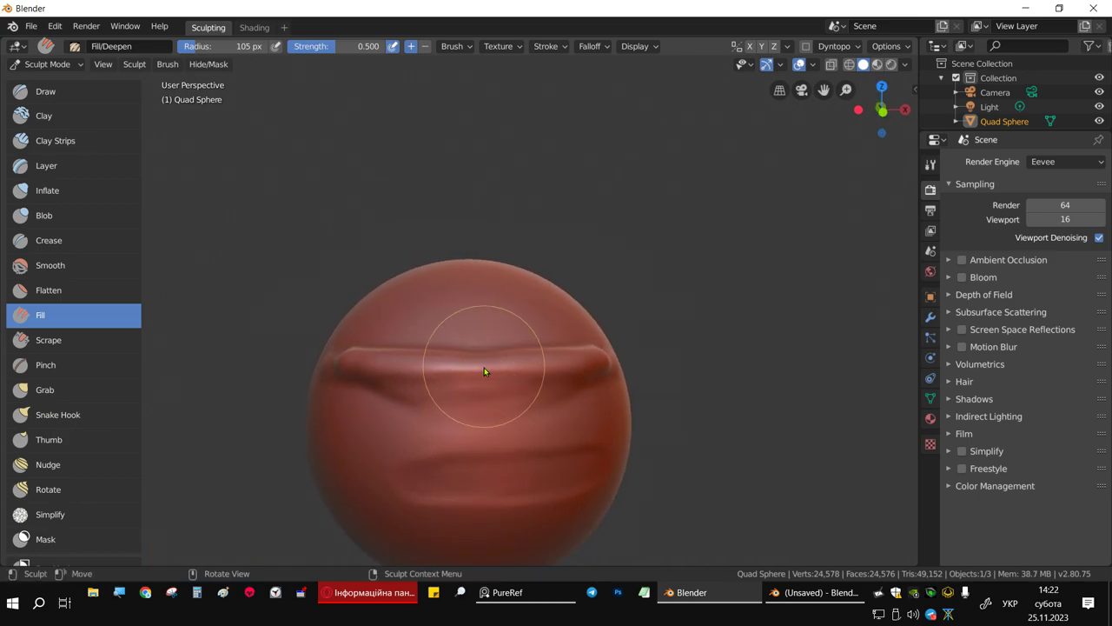
{"action": "mouse_move", "coordinate": [484, 371]}
{"action": "left_mouse_down"}
{"action": "mouse_move", "coordinate": [399, 390]}
{"action": "mouse_move", "coordinate": [452, 405]}
{"action": "mouse_move", "coordinate": [510, 377]}
{"action": "mouse_move", "coordinate": [479, 375]}
{"action": "mouse_move", "coordinate": [483, 387]}
{"action": "left_mouse_up"}
{"action": "scroll", "coordinate": [483, 387], "scroll_direction": "up", "scroll_amount": 1}
{"action": "scroll", "coordinate": [501, 383], "scroll_direction": "up", "scroll_amount": 1}
{"action": "scroll", "coordinate": [487, 385], "scroll_direction": "down", "scroll_amount": 1}
{"action": "scroll", "coordinate": [472, 363], "scroll_direction": "up", "scroll_amount": 1}
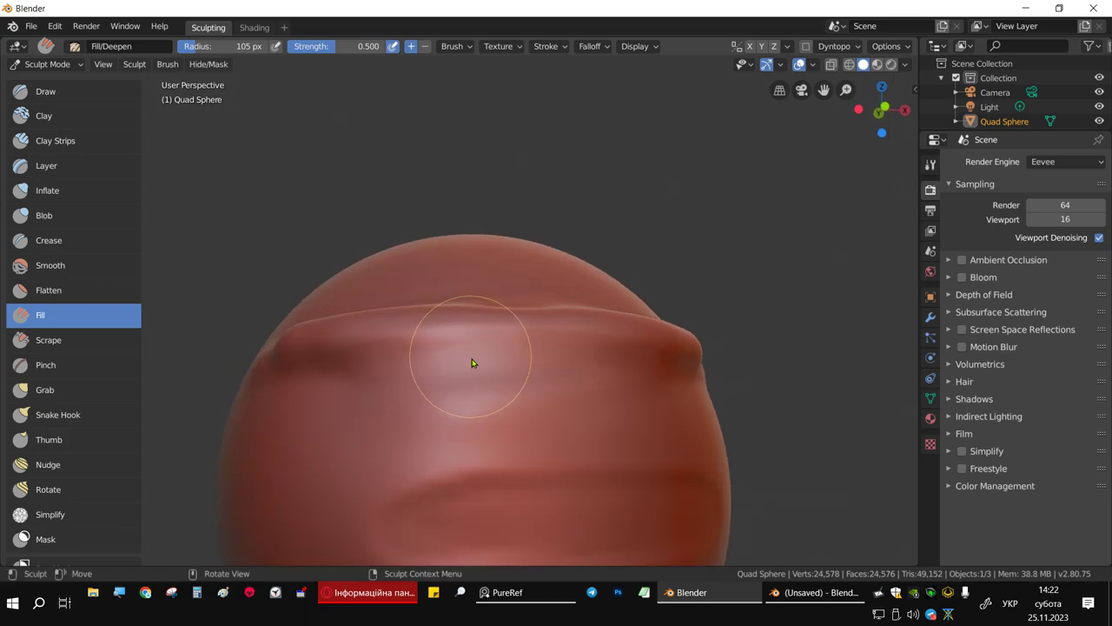
{"action": "scroll", "coordinate": [495, 374], "scroll_direction": "down", "scroll_amount": 2}
{"action": "scroll", "coordinate": [502, 365], "scroll_direction": "down", "scroll_amount": 1}
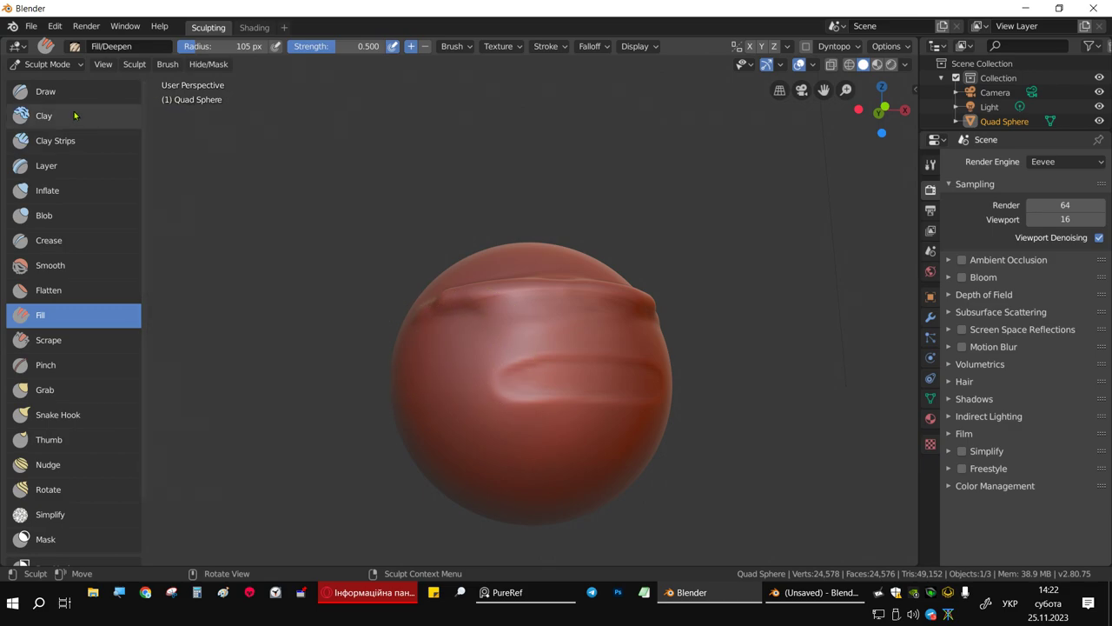
Sculpt lumpy Draw-brush bumps across the sphere's front, then reselect the Fill brush
{"action": "left_click", "coordinate": [48, 94]}
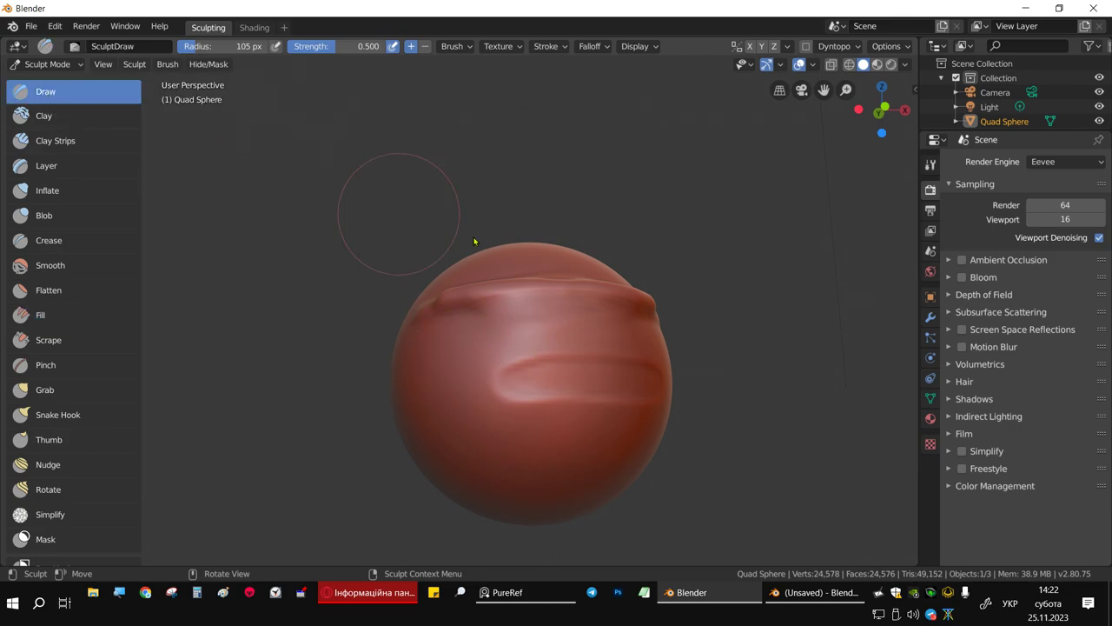
{"action": "mouse_move", "coordinate": [472, 241]}
{"action": "middle_mouse_down"}
{"action": "mouse_move", "coordinate": [437, 342]}
{"action": "mouse_move", "coordinate": [412, 360]}
{"action": "middle_mouse_up"}
{"action": "scroll", "coordinate": [411, 360], "scroll_direction": "up", "scroll_amount": 5}
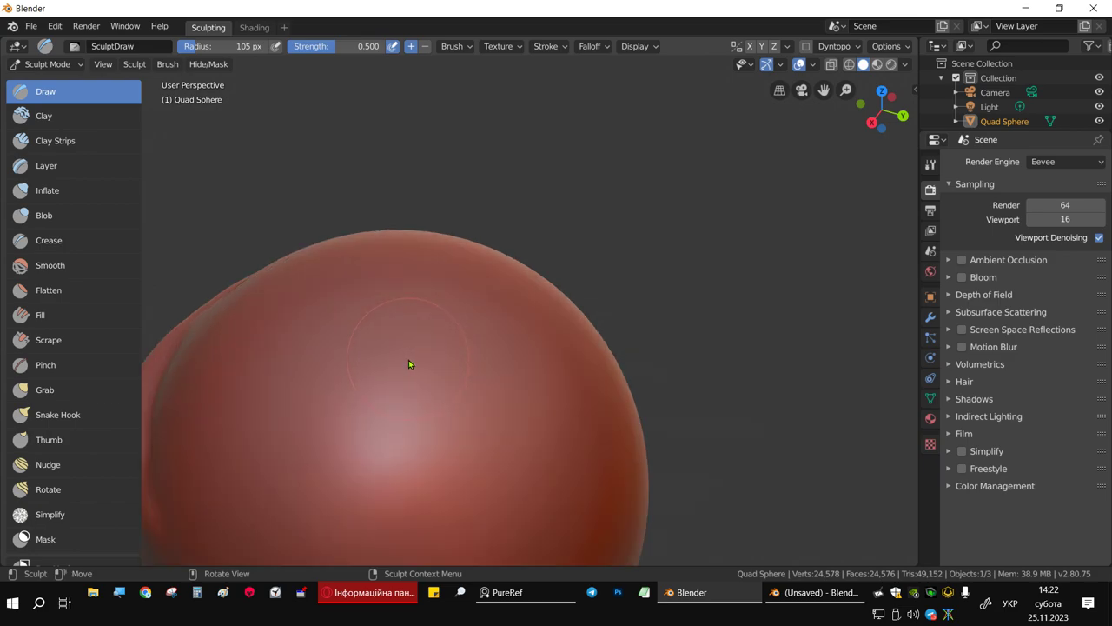
{"action": "scroll", "coordinate": [408, 360], "scroll_direction": "down", "scroll_amount": 5}
{"action": "mouse_move", "coordinate": [449, 342]}
{"action": "left_mouse_down"}
{"action": "mouse_move", "coordinate": [507, 398]}
{"action": "mouse_move", "coordinate": [509, 429]}
{"action": "mouse_move", "coordinate": [370, 452]}
{"action": "mouse_move", "coordinate": [399, 355]}
{"action": "left_mouse_up"}
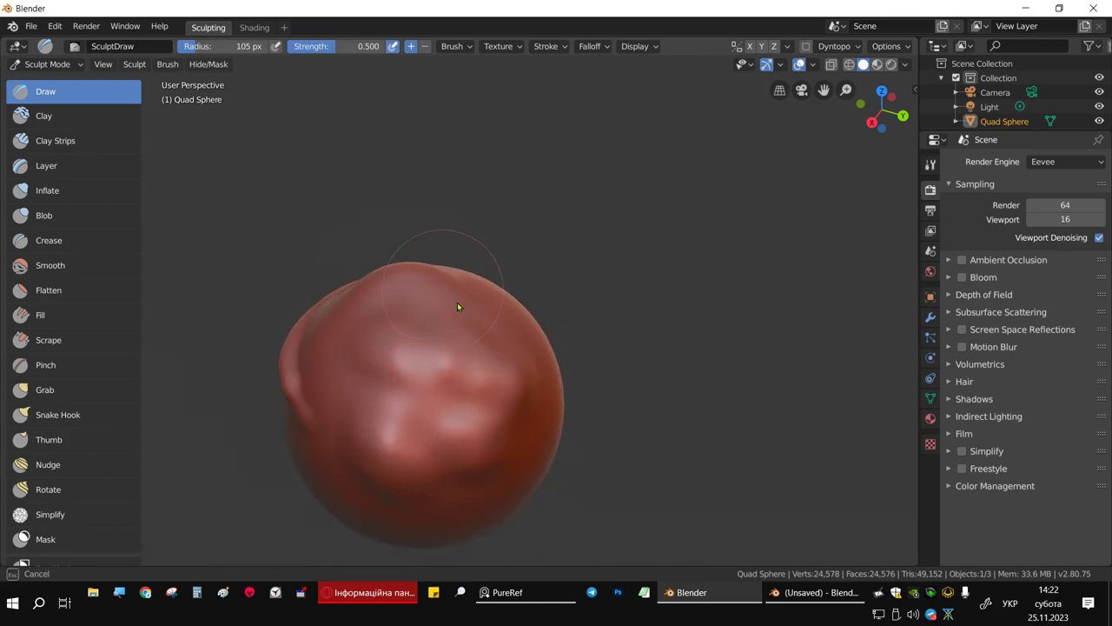
{"action": "middle_click_drag", "start_coordinate": [499, 417], "coordinate": [414, 405]}
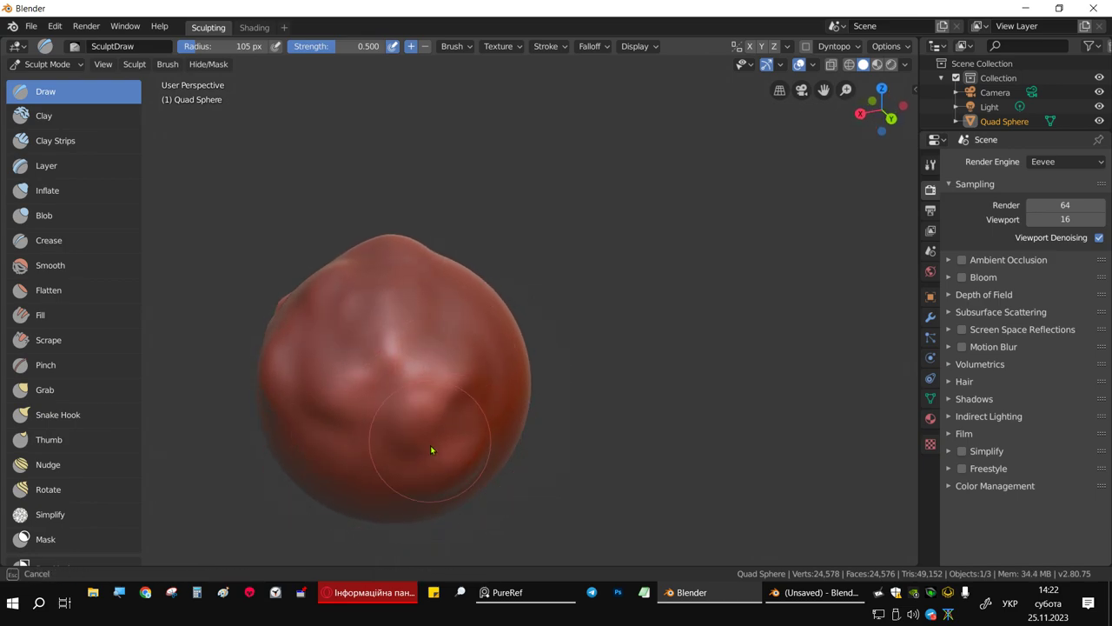
{"action": "middle_click_drag", "start_coordinate": [479, 348], "coordinate": [509, 325], "text": "shift"}
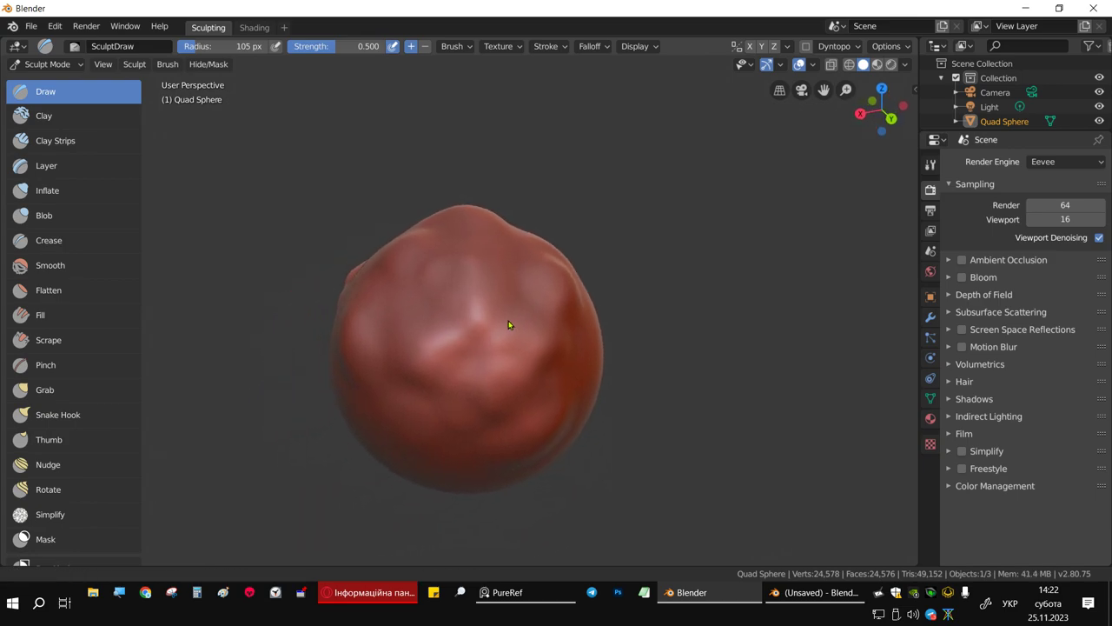
{"action": "left_click", "coordinate": [41, 317]}
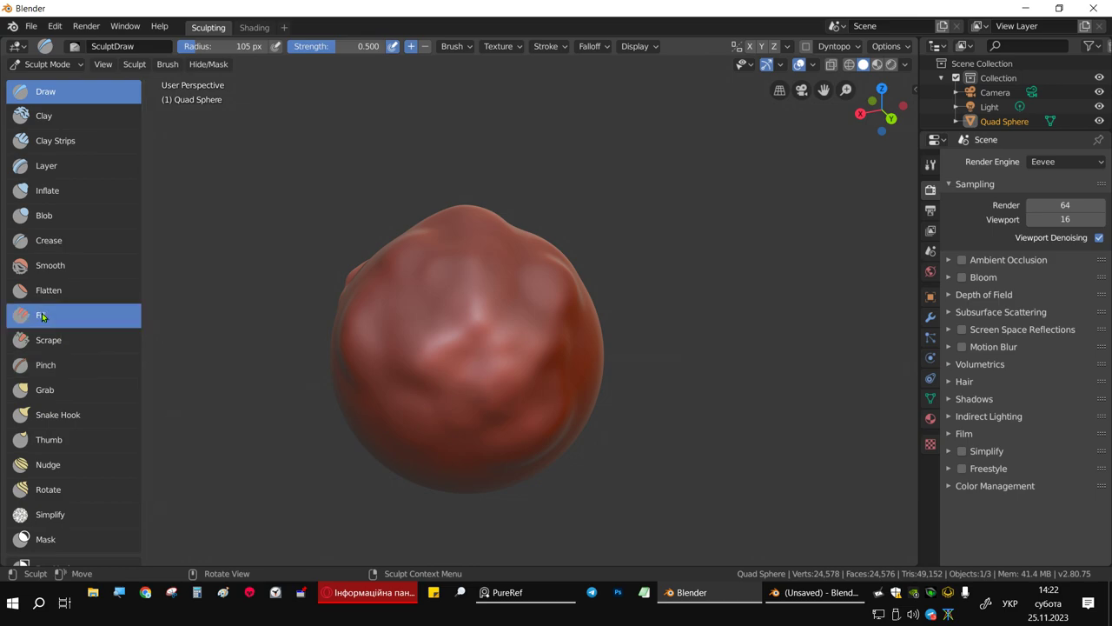
{"action": "middle_click_drag", "start_coordinate": [427, 330], "coordinate": [461, 335]}
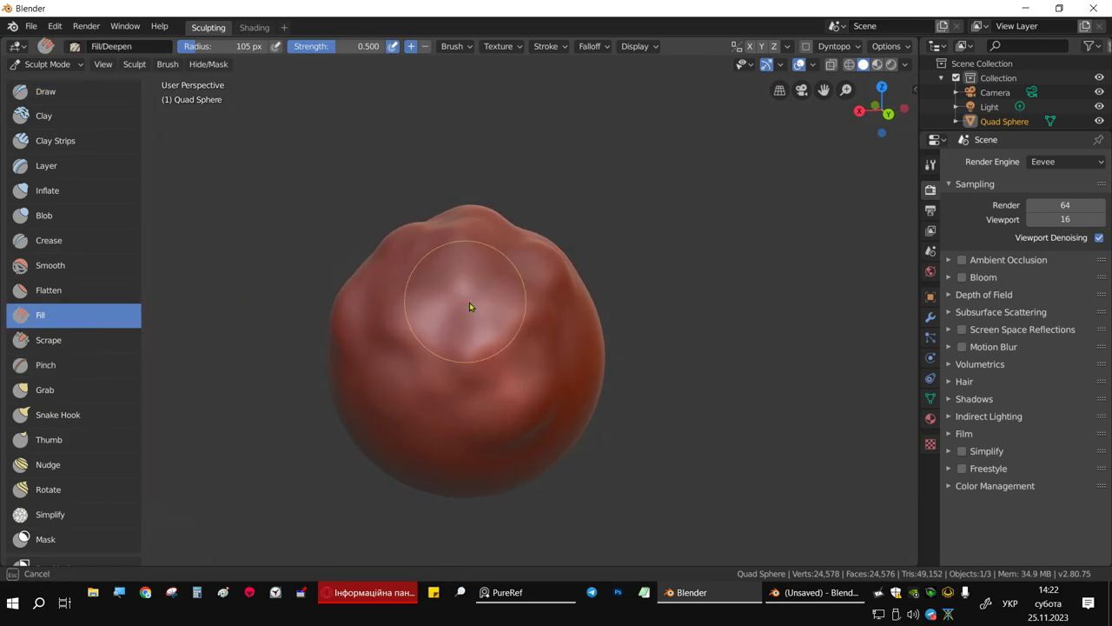
Fill in the lumps near the sphere's centre and top
{"action": "left_click_drag", "start_coordinate": [469, 306], "coordinate": [460, 293]}
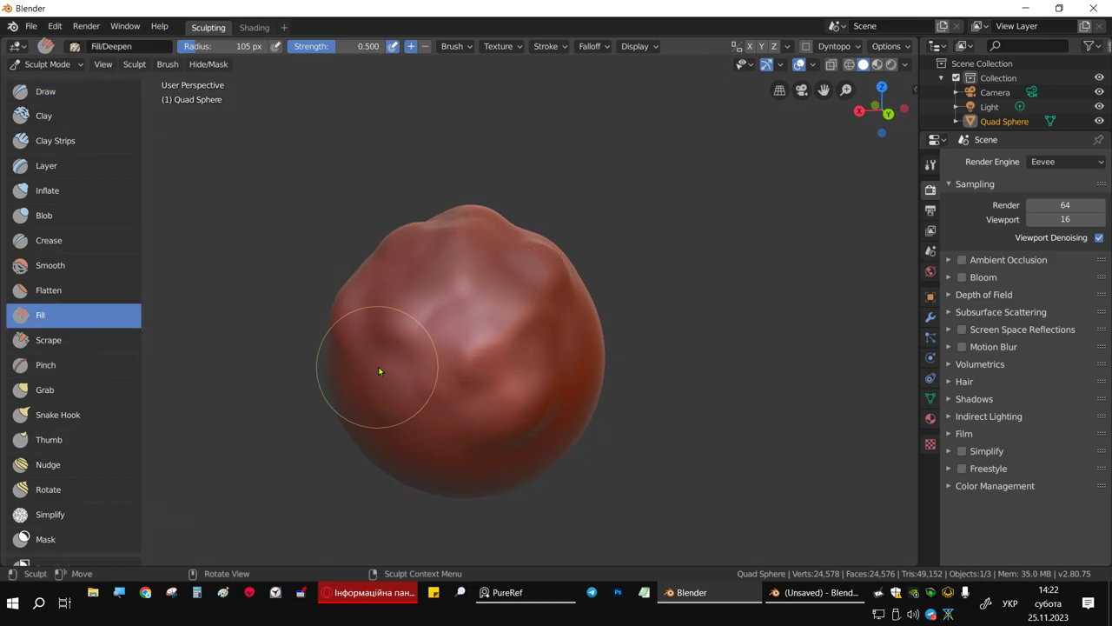
{"action": "middle_click_drag", "start_coordinate": [379, 371], "coordinate": [473, 355]}
{"action": "mouse_move", "coordinate": [473, 356]}
{"action": "left_mouse_down"}
{"action": "mouse_move", "coordinate": [507, 324]}
{"action": "mouse_move", "coordinate": [523, 325]}
{"action": "left_mouse_up"}
{"action": "middle_click_drag", "start_coordinate": [523, 325], "coordinate": [542, 383]}
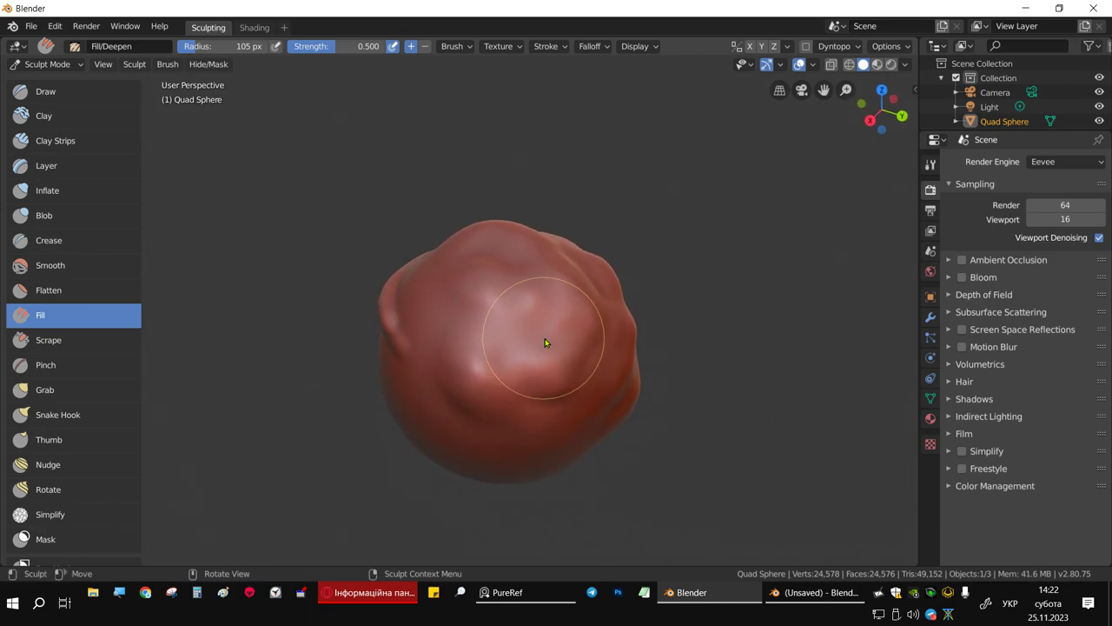
Shrink the Fill brush to 56 px and keep smoothing lumps on the upper front
{"action": "key", "text": "f"}
{"action": "left_click", "coordinate": [531, 318]}
{"action": "left_click_drag", "start_coordinate": [532, 318], "coordinate": [573, 314]}
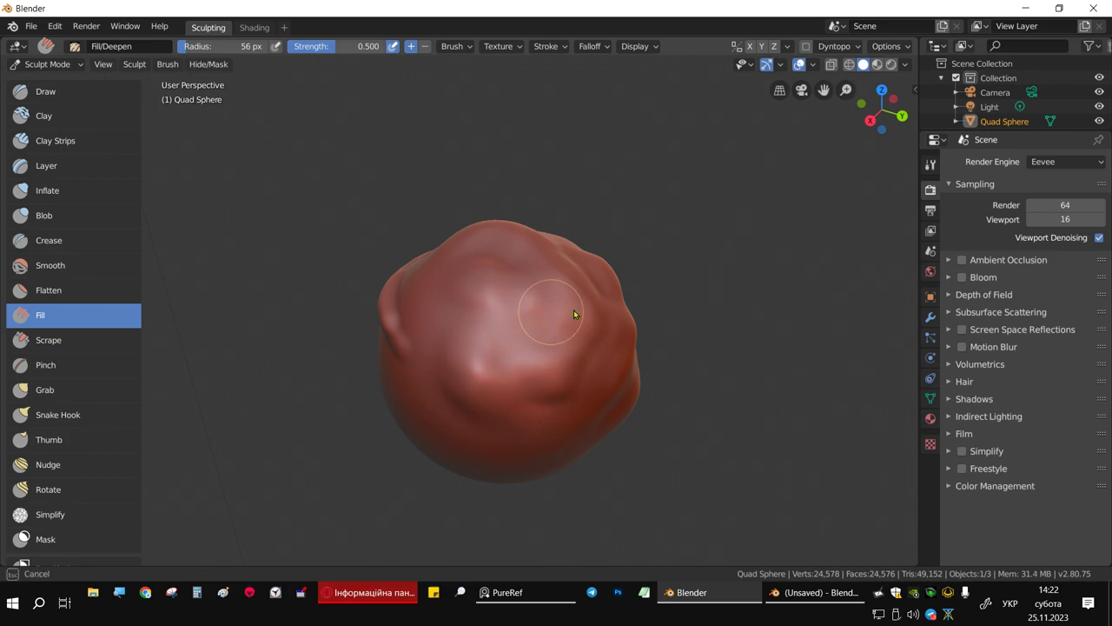
{"action": "left_click_drag", "start_coordinate": [516, 343], "coordinate": [598, 349]}
{"action": "left_click_drag", "start_coordinate": [535, 332], "coordinate": [484, 348]}
{"action": "middle_click_drag", "start_coordinate": [487, 335], "coordinate": [495, 327]}
{"action": "scroll", "coordinate": [500, 322], "scroll_direction": "up", "scroll_amount": 3}
{"action": "left_click_drag", "start_coordinate": [509, 316], "coordinate": [558, 341]}
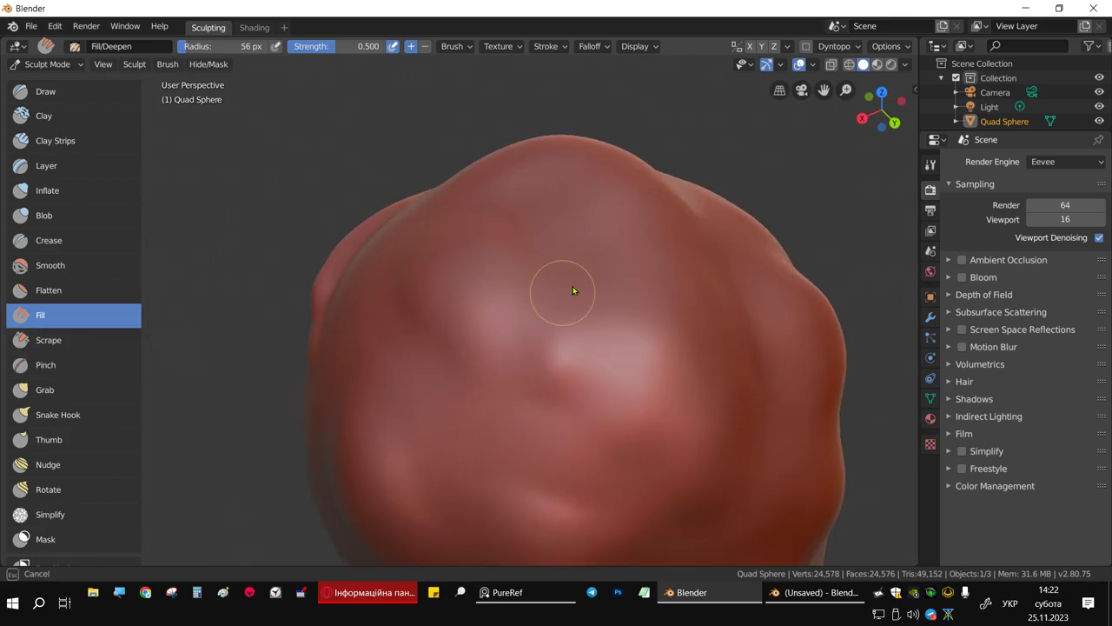
{"action": "left_click_drag", "start_coordinate": [475, 413], "coordinate": [508, 398]}
{"action": "scroll", "coordinate": [508, 399], "scroll_direction": "down", "scroll_amount": 3}
{"action": "mouse_move", "coordinate": [488, 374]}
{"action": "middle_mouse_down"}
{"action": "mouse_move", "coordinate": [620, 330]}
{"action": "mouse_move", "coordinate": [459, 357]}
{"action": "middle_mouse_up"}
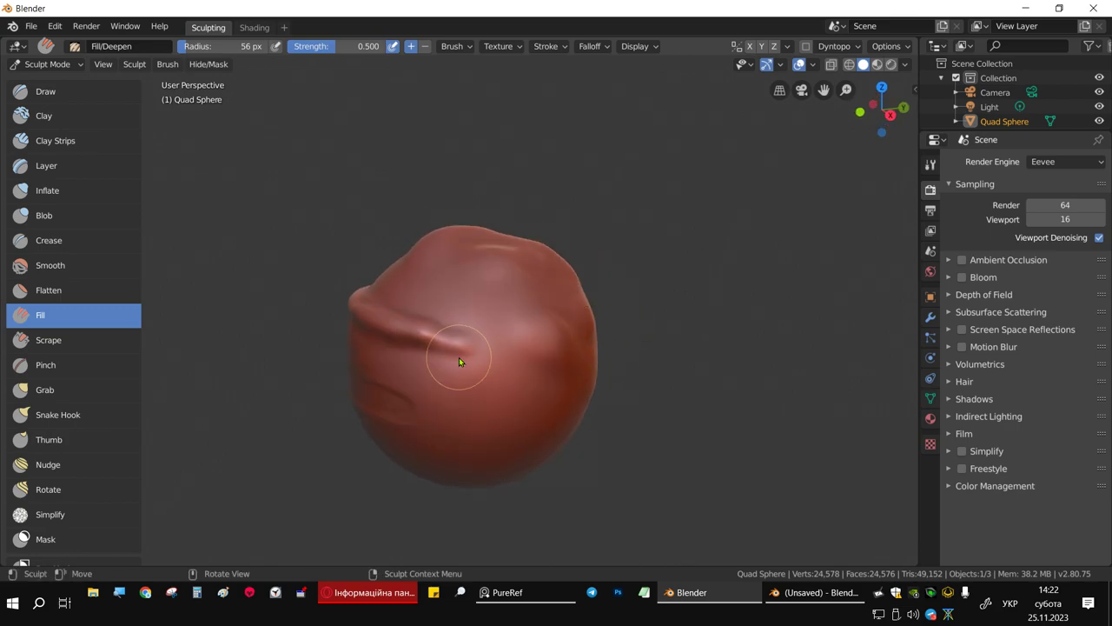
Switch to Blender 4.1 and start a new Sculpting file
{"action": "left_click", "coordinate": [708, 592]}
{"action": "left_click", "coordinate": [806, 592]}
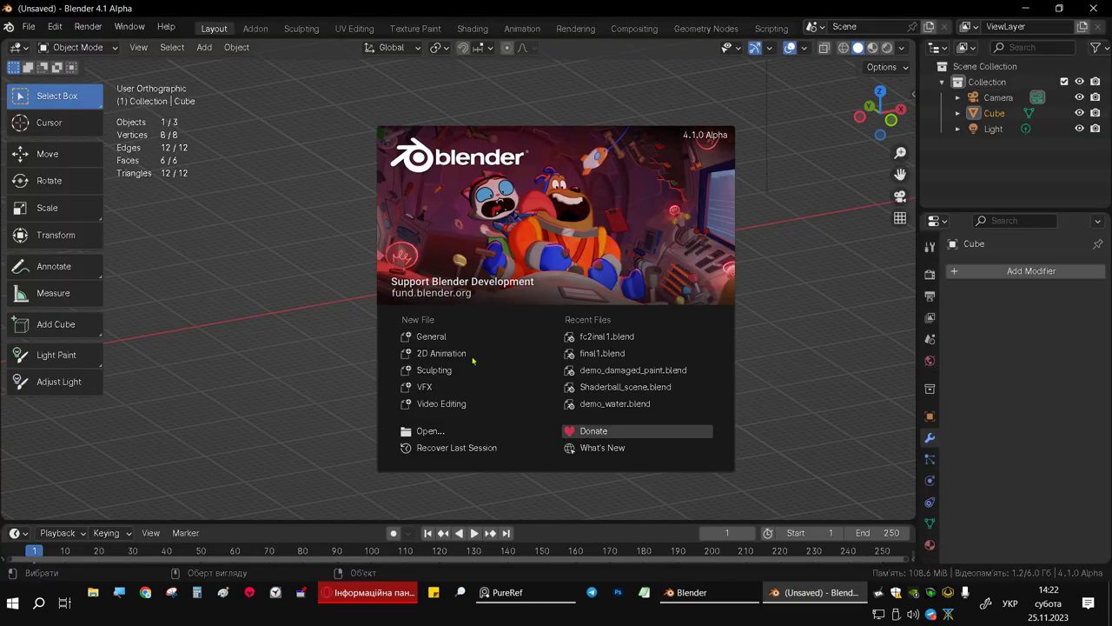
{"action": "left_click", "coordinate": [175, 222]}
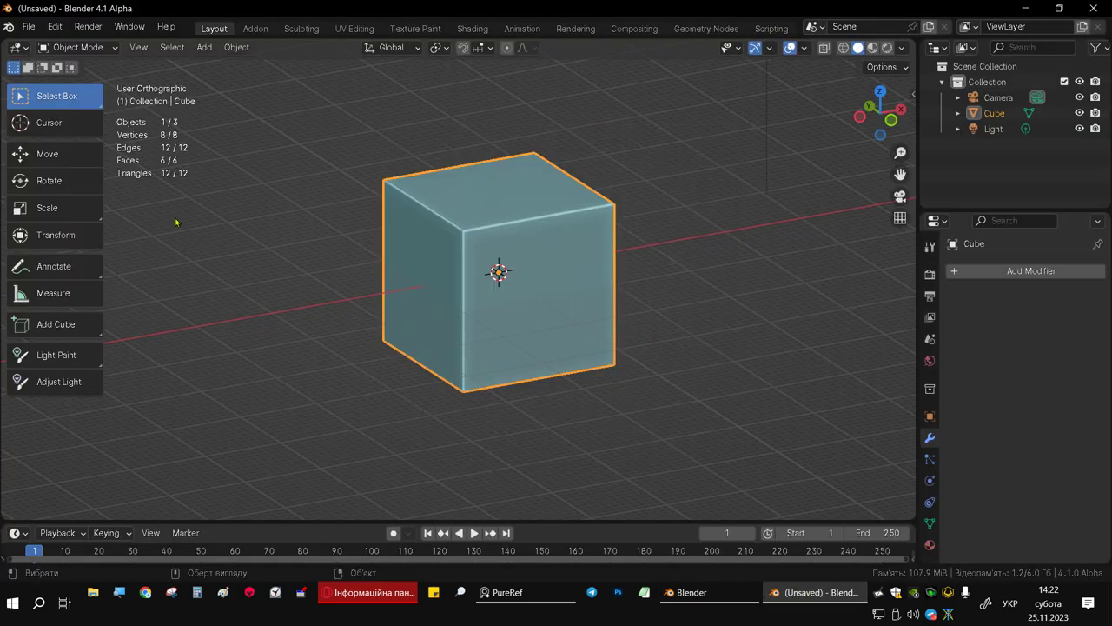
{"action": "left_click", "coordinate": [30, 27]}
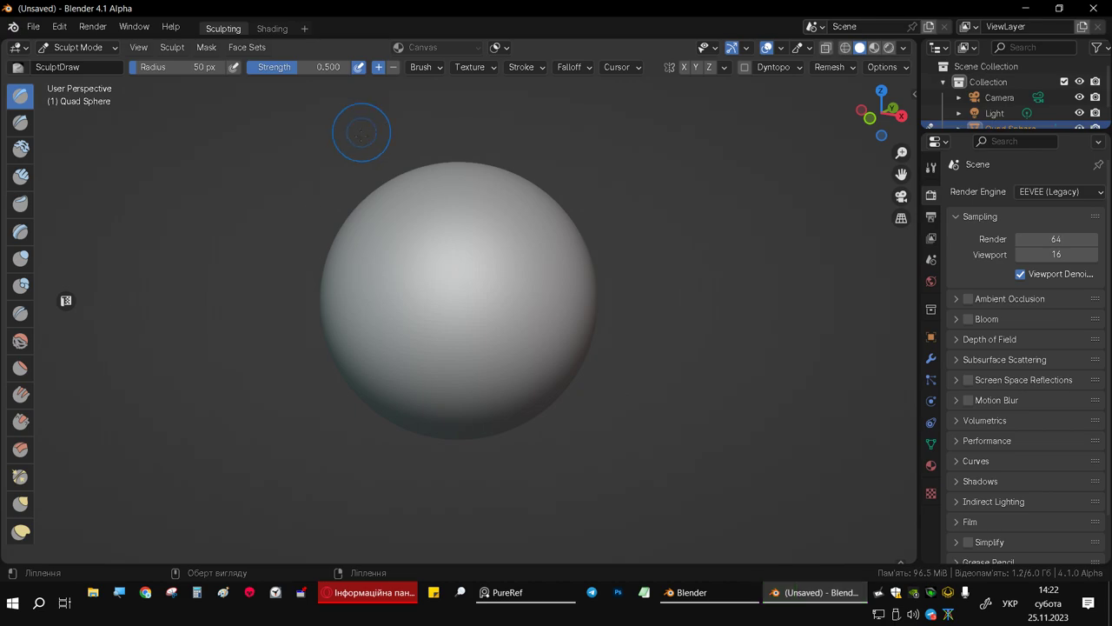
Apply a red MatCap in the Viewport Shading options
{"action": "left_click", "coordinate": [905, 48]}
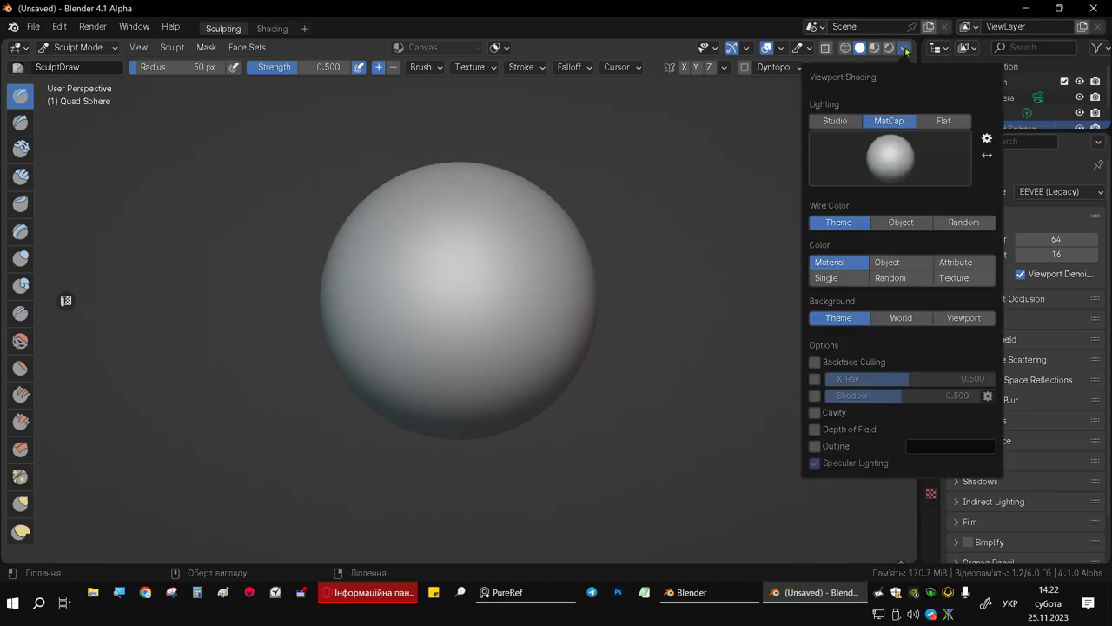
{"action": "left_click", "coordinate": [893, 173]}
{"action": "left_click", "coordinate": [805, 305]}
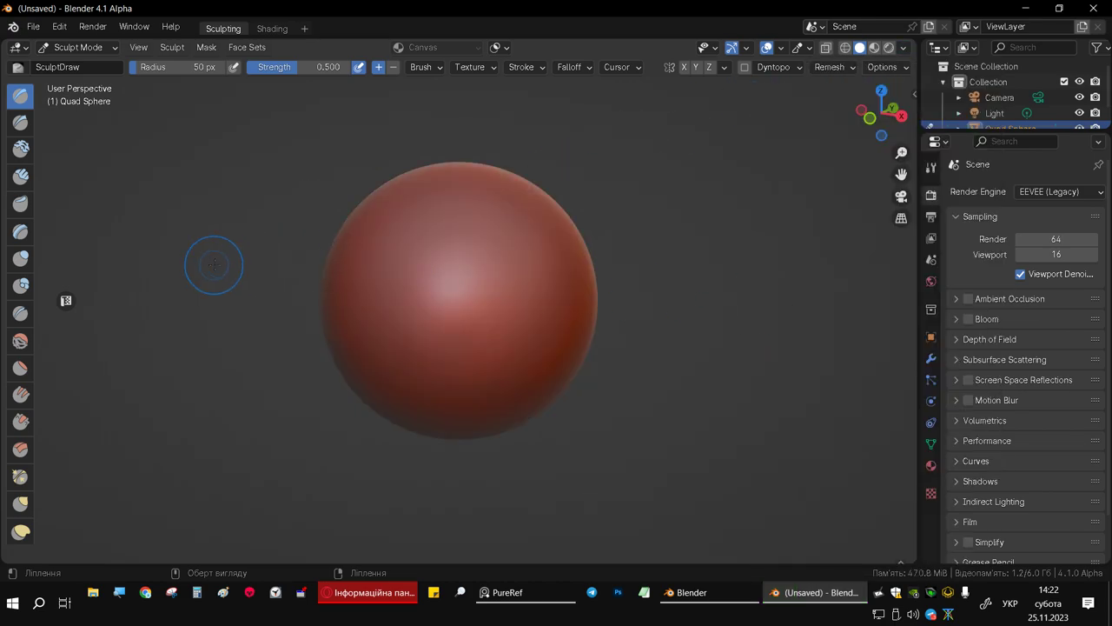
Draw two long horizontal strokes, widen the toolbar and select the Fill brush
{"action": "scroll", "coordinate": [243, 199], "scroll_direction": "up", "scroll_amount": 3}
{"action": "left_click_drag", "start_coordinate": [484, 249], "coordinate": [535, 237]}
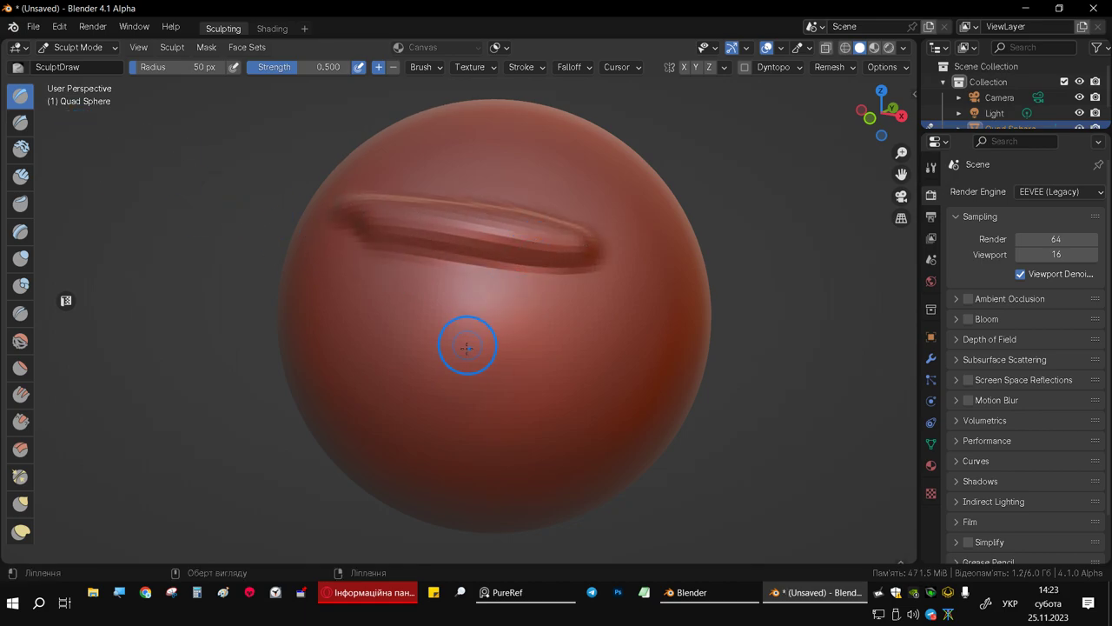
{"action": "left_click_drag", "start_coordinate": [355, 356], "coordinate": [608, 348]}
{"action": "mouse_move", "coordinate": [31, 304]}
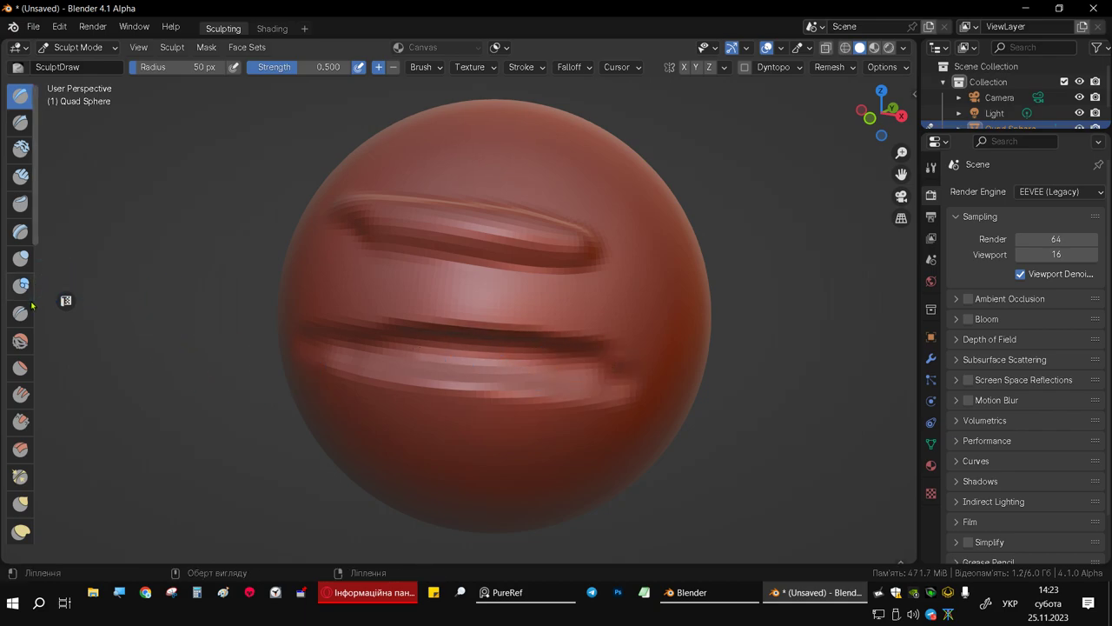
{"action": "left_click_drag", "start_coordinate": [33, 392], "coordinate": [108, 387]}
{"action": "left_click", "coordinate": [57, 409]}
{"action": "middle_click_drag", "start_coordinate": [373, 378], "coordinate": [439, 372]}
Set the Fill brush radius to 187 px and fill the grooves from the side
{"action": "key", "text": "f"}
{"action": "left_click", "coordinate": [509, 378]}
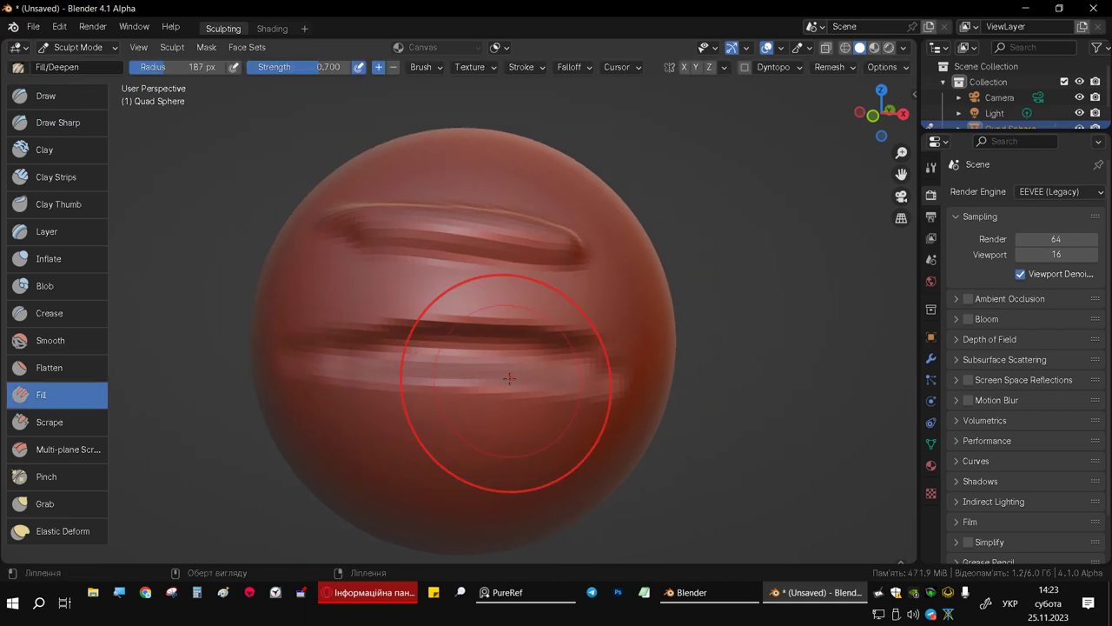
{"action": "middle_click_drag", "start_coordinate": [509, 377], "coordinate": [757, 340]}
{"action": "mouse_move", "coordinate": [707, 342]}
{"action": "left_mouse_down"}
{"action": "mouse_move", "coordinate": [719, 365]}
{"action": "mouse_move", "coordinate": [725, 316]}
{"action": "mouse_move", "coordinate": [711, 320]}
{"action": "left_mouse_up"}
{"action": "mouse_move", "coordinate": [711, 320]}
{"action": "middle_mouse_down"}
{"action": "mouse_move", "coordinate": [398, 348]}
{"action": "mouse_move", "coordinate": [509, 336]}
{"action": "middle_mouse_up"}
Shrink the radius to 94 px and fill along the middle horizontal groove
{"action": "key", "text": "f"}
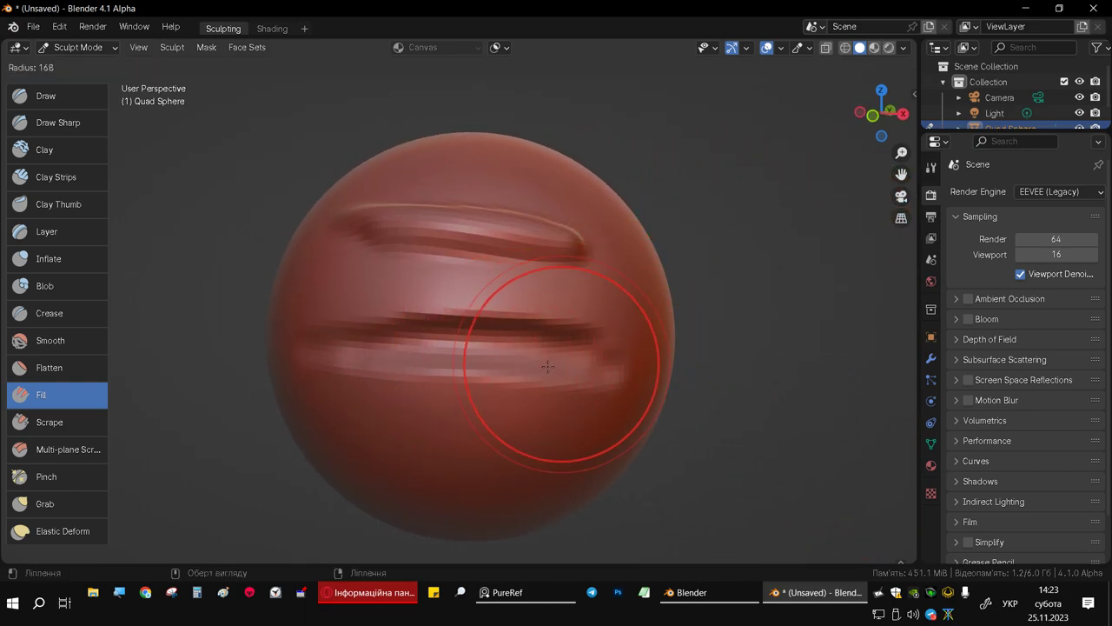
{"action": "left_click", "coordinate": [513, 362]}
{"action": "left_click_drag", "start_coordinate": [513, 362], "coordinate": [509, 358]}
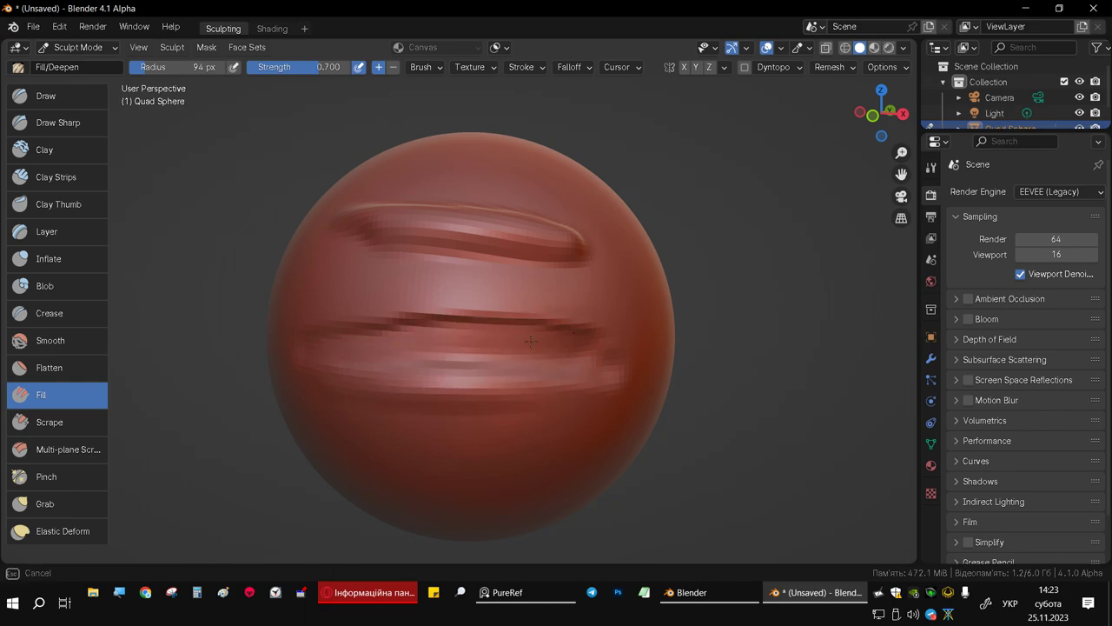
{"action": "middle_click_drag", "start_coordinate": [498, 309], "coordinate": [514, 348]}
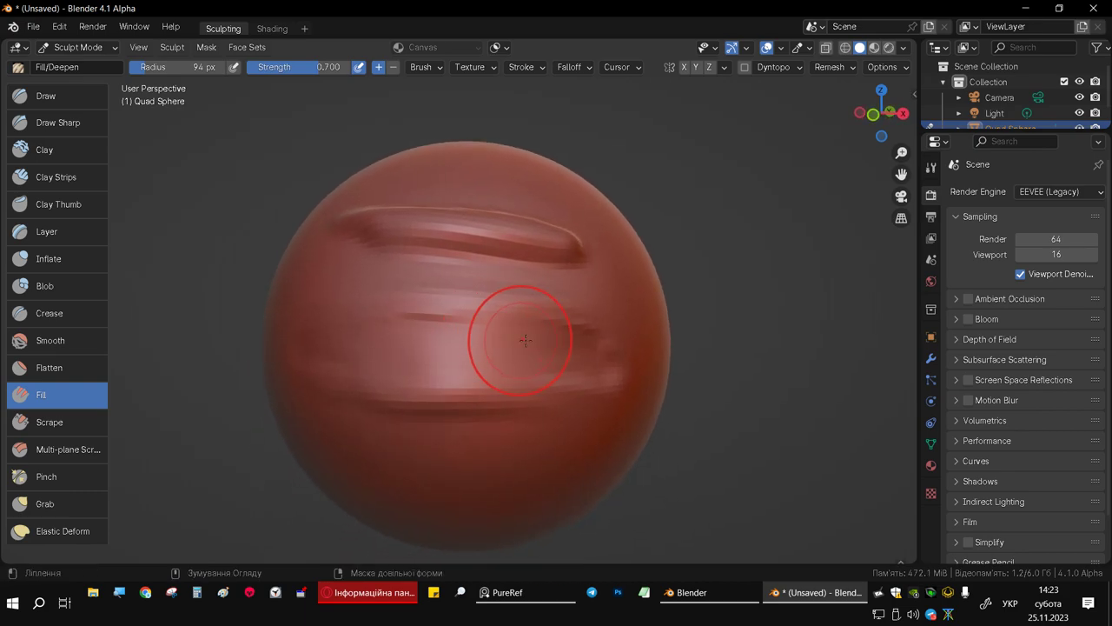
{"action": "left_click_drag", "start_coordinate": [391, 320], "coordinate": [596, 335]}
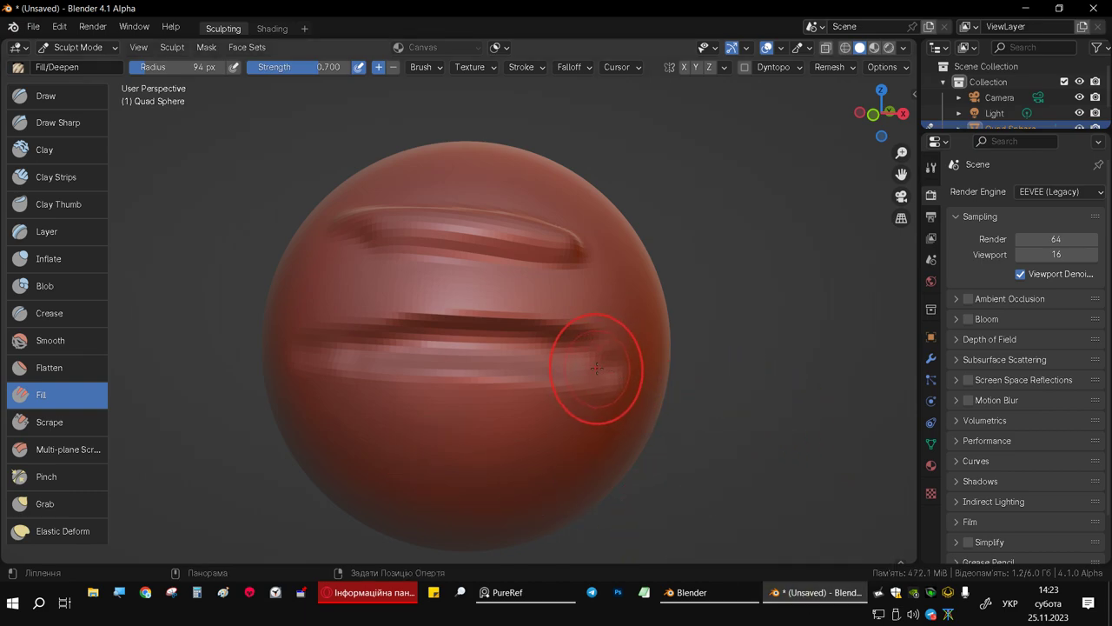
{"action": "middle_click_drag", "start_coordinate": [504, 322], "coordinate": [453, 341]}
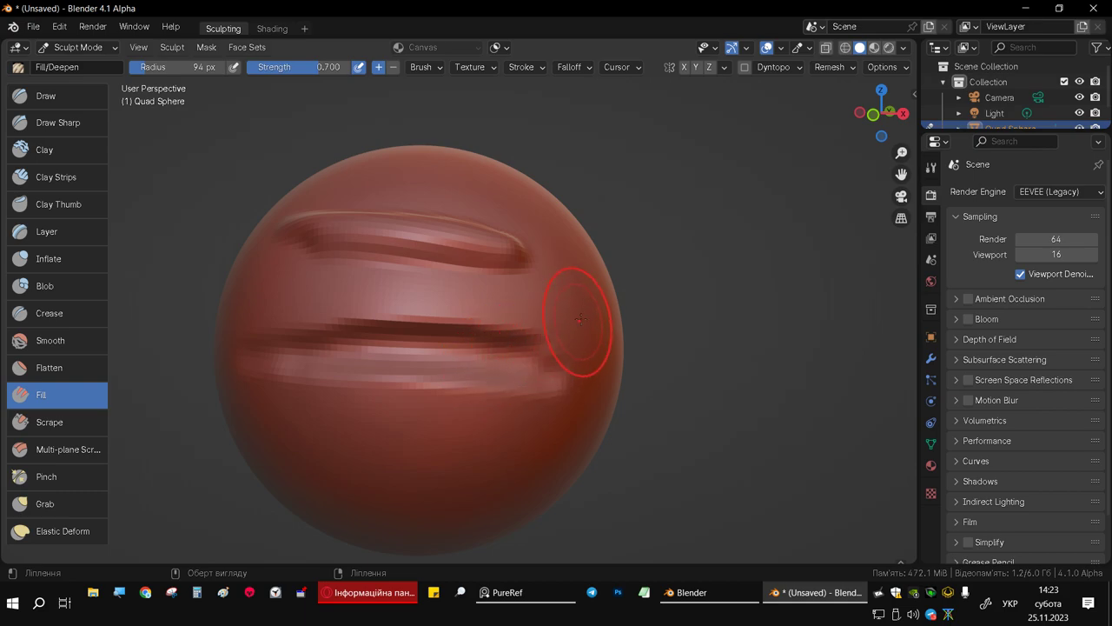
Show the sidebar's Tool tab for the Fill brush and widen it
{"action": "key", "text": "n"}
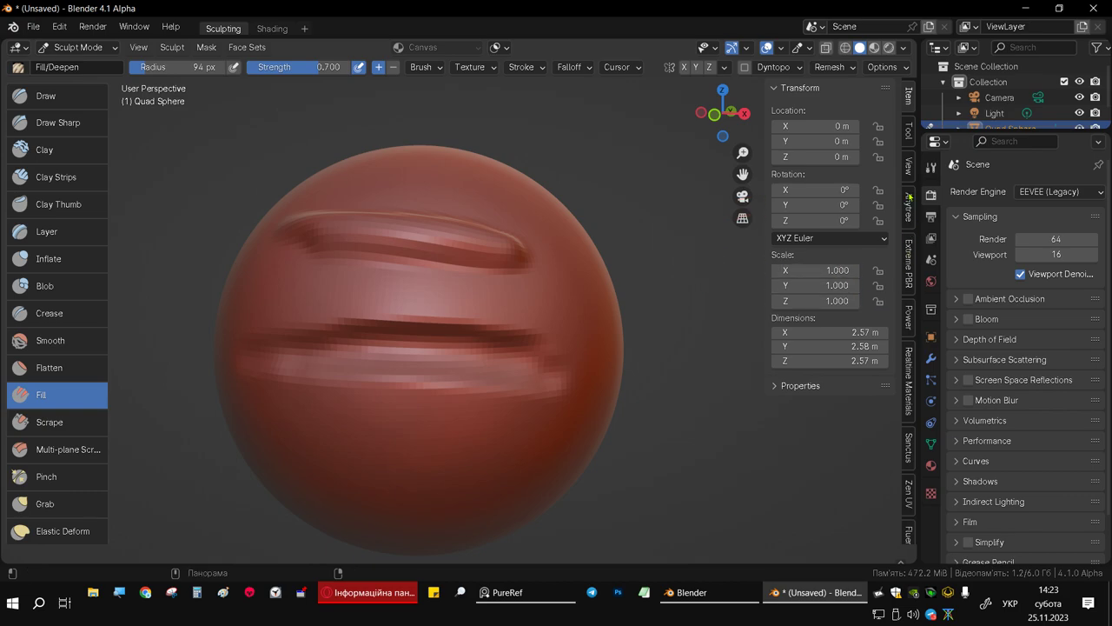
{"action": "left_click", "coordinate": [910, 139]}
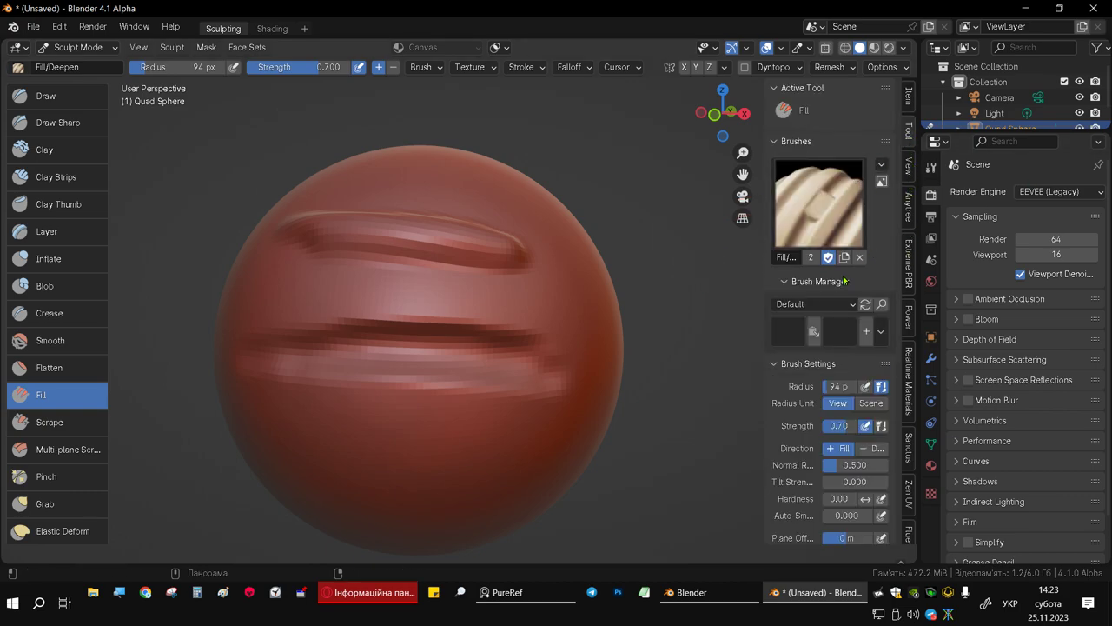
{"action": "scroll", "coordinate": [842, 282], "scroll_direction": "down", "scroll_amount": 2}
{"action": "scroll", "coordinate": [843, 282], "scroll_direction": "down", "scroll_amount": 1}
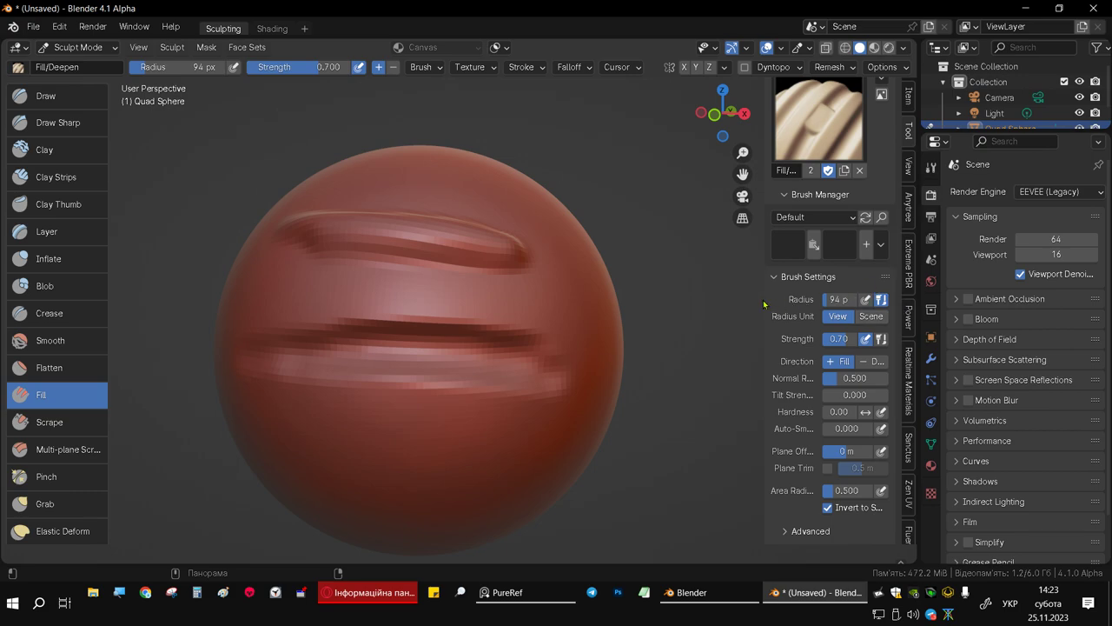
{"action": "left_click_drag", "start_coordinate": [764, 296], "coordinate": [687, 296]}
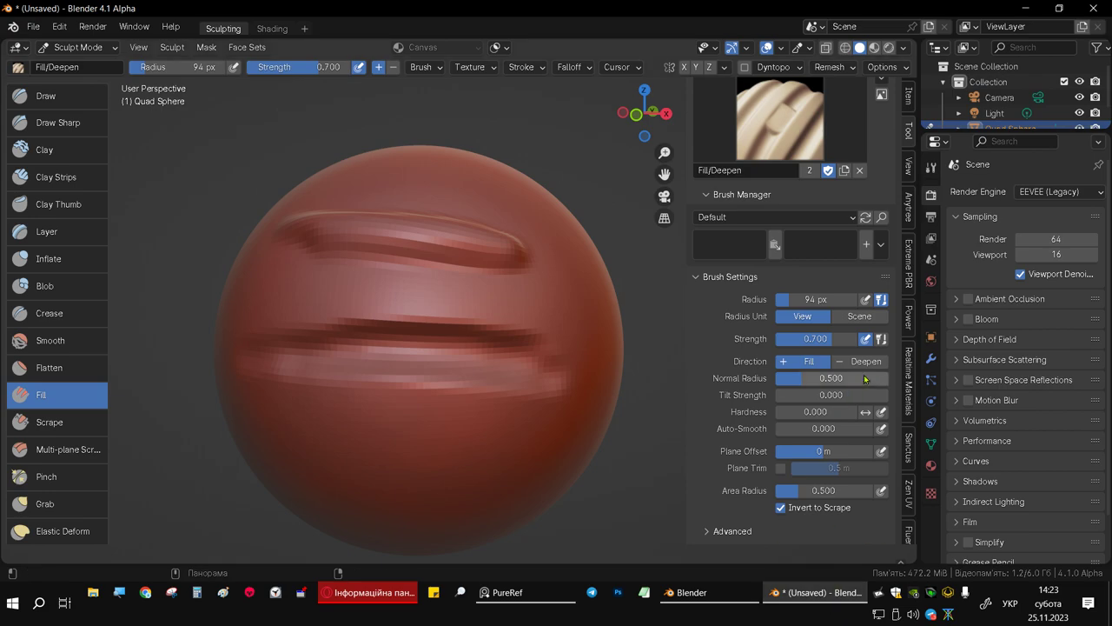
{"action": "scroll", "coordinate": [777, 283], "scroll_direction": "down", "scroll_amount": 4}
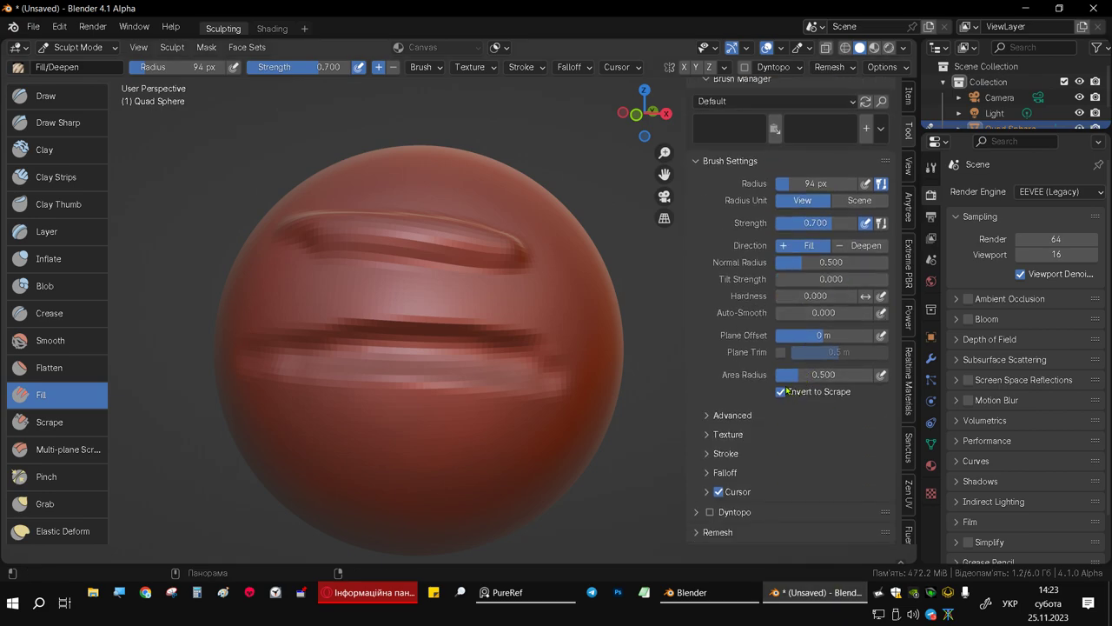
Set Area Radius and Normal Radius to 2.000 and expand the Advanced options
{"action": "left_click_drag", "start_coordinate": [788, 375], "coordinate": [869, 374]}
{"action": "left_click_drag", "start_coordinate": [817, 262], "coordinate": [890, 262]}
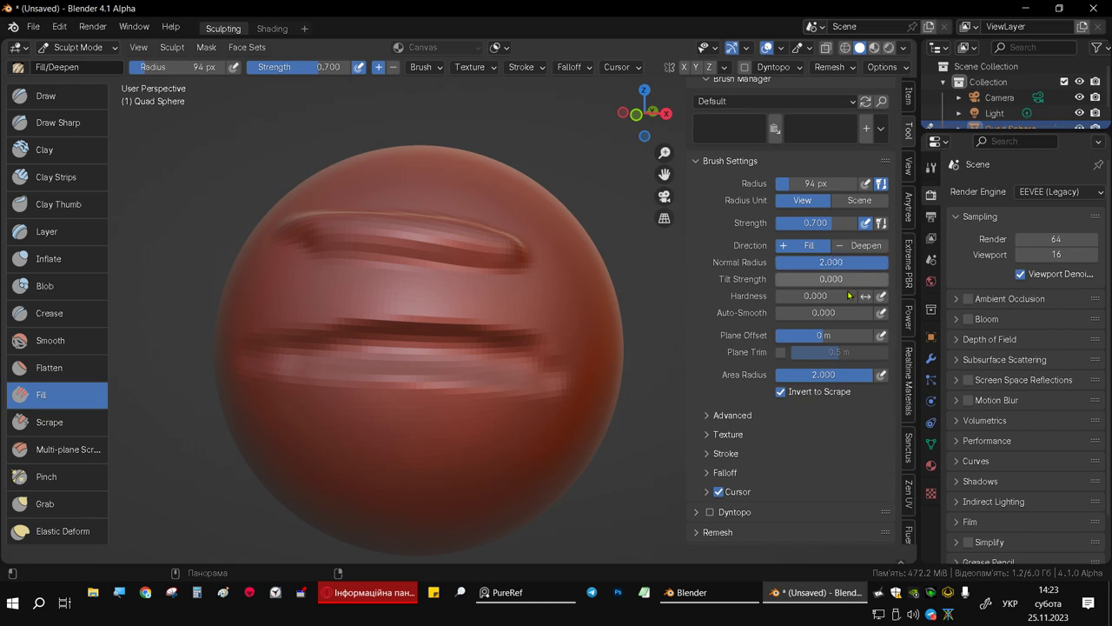
{"action": "scroll", "coordinate": [887, 268], "scroll_direction": "down", "scroll_amount": 2}
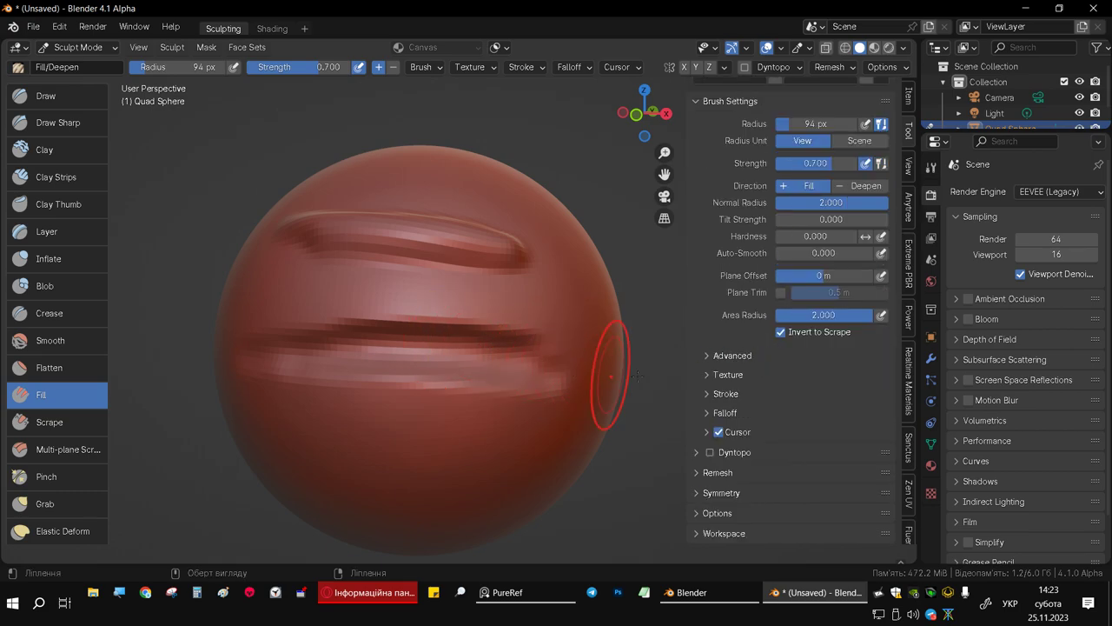
{"action": "left_click", "coordinate": [721, 356]}
{"action": "scroll", "coordinate": [742, 379], "scroll_direction": "down", "scroll_amount": 2}
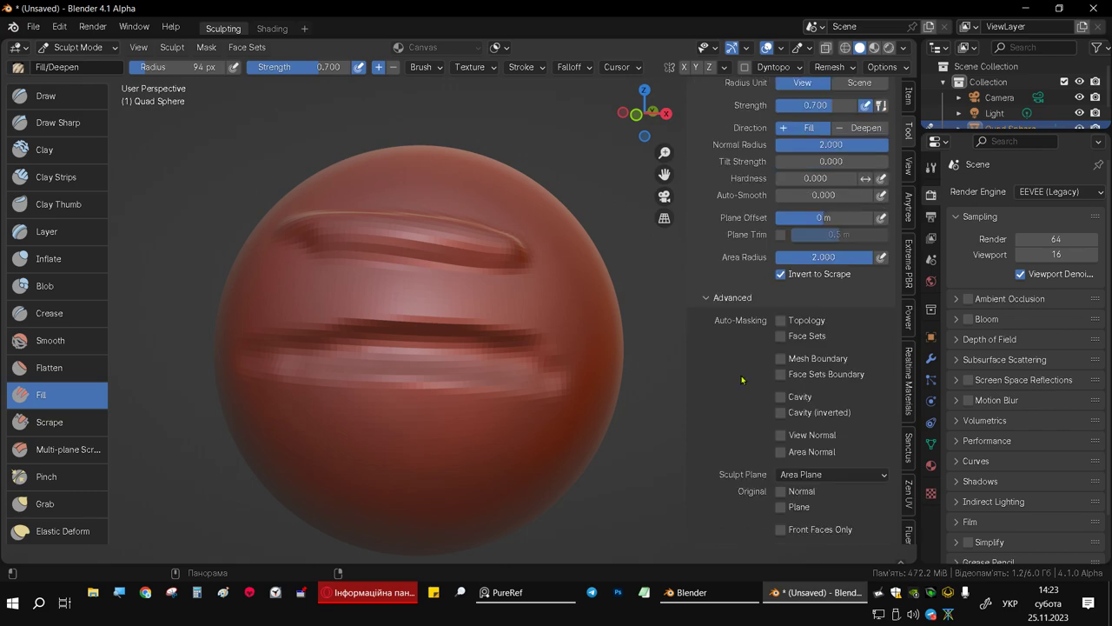
{"action": "scroll", "coordinate": [794, 416], "scroll_direction": "down", "scroll_amount": 1}
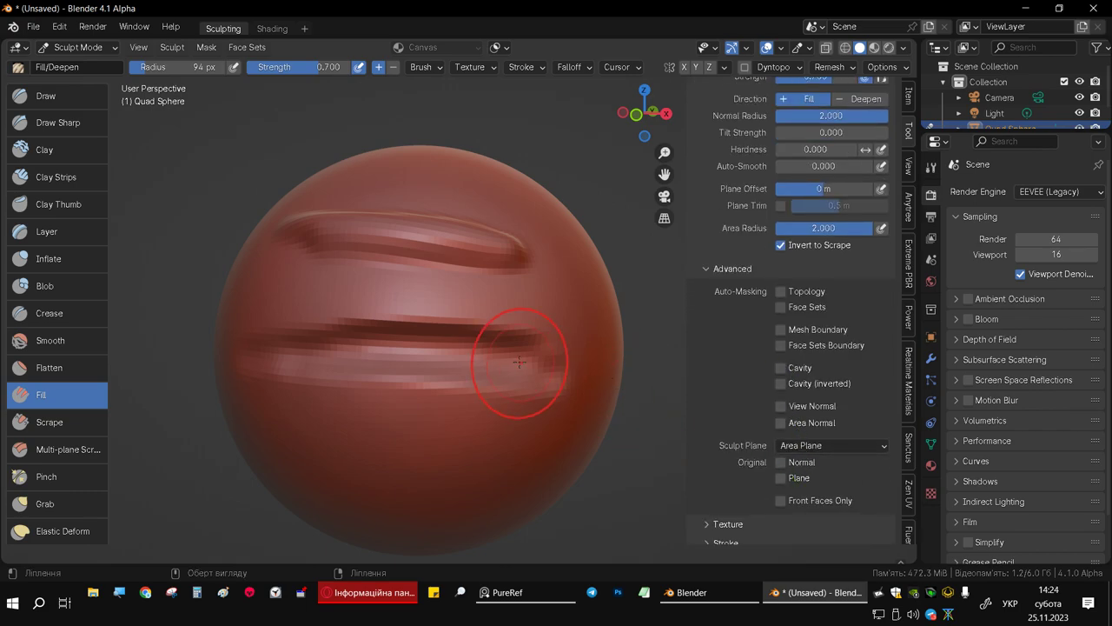
Fill the lower groove and the groove on the sphere's right side with Fill strokes
{"action": "mouse_move", "coordinate": [522, 360]}
{"action": "left_mouse_down"}
{"action": "mouse_move", "coordinate": [533, 333]}
{"action": "mouse_move", "coordinate": [515, 364]}
{"action": "left_mouse_up"}
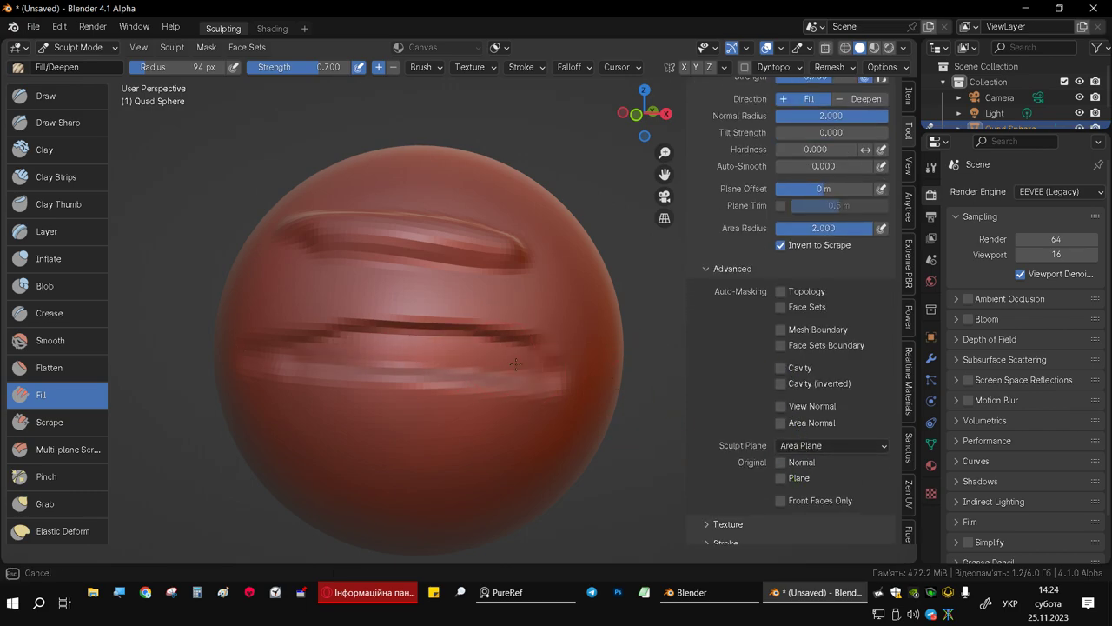
{"action": "middle_click_drag", "start_coordinate": [419, 366], "coordinate": [385, 320]}
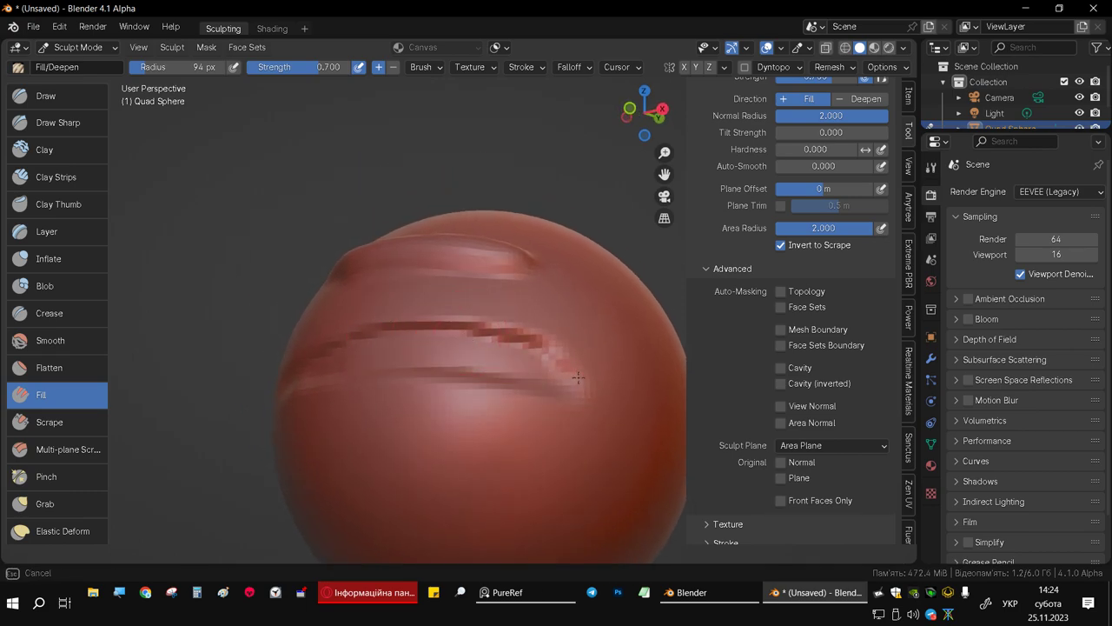
{"action": "middle_click_drag", "start_coordinate": [303, 343], "coordinate": [385, 380]}
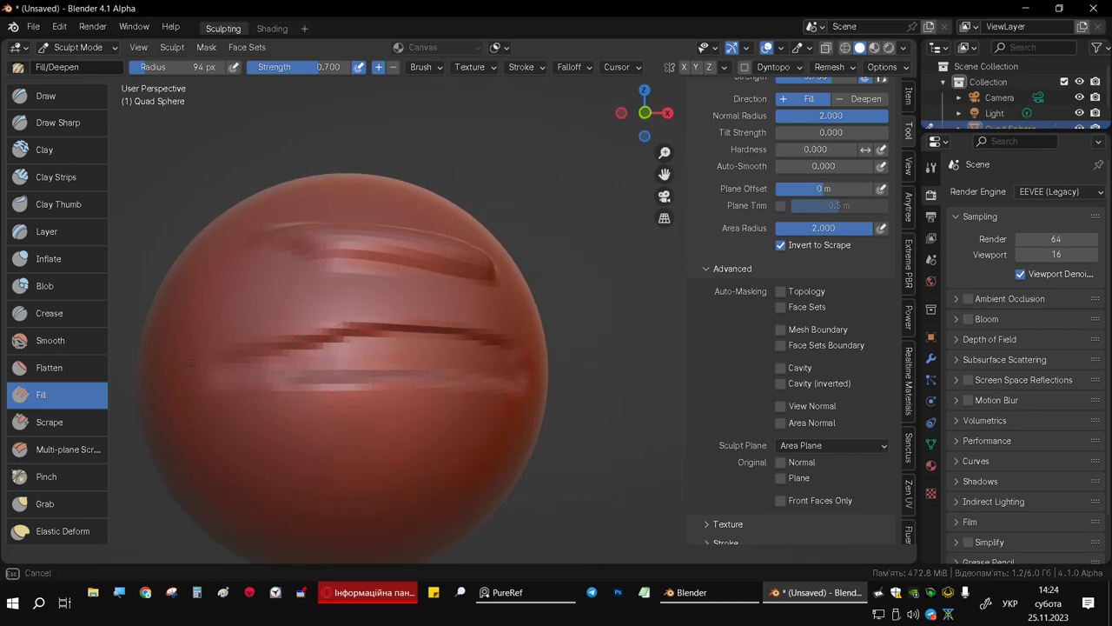
{"action": "left_click_drag", "start_coordinate": [424, 353], "coordinate": [417, 331]}
{"action": "left_click_drag", "start_coordinate": [478, 376], "coordinate": [385, 347]}
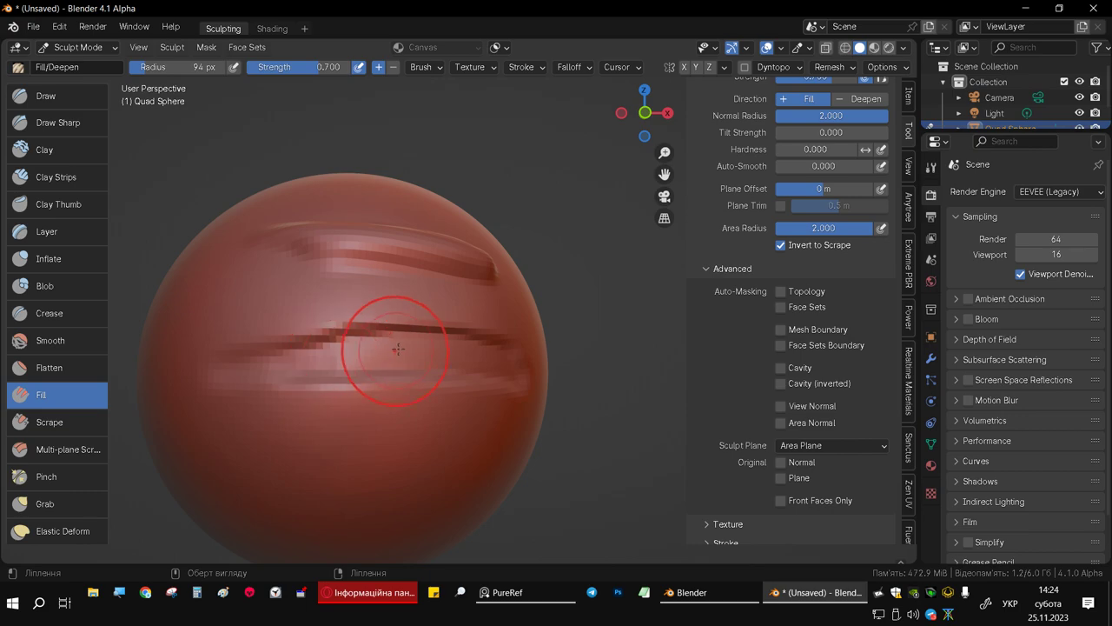
{"action": "middle_click_drag", "start_coordinate": [385, 347], "coordinate": [390, 330]}
Shrink the Fill brush to 26 px and fill along the middle groove
{"action": "key", "text": "f"}
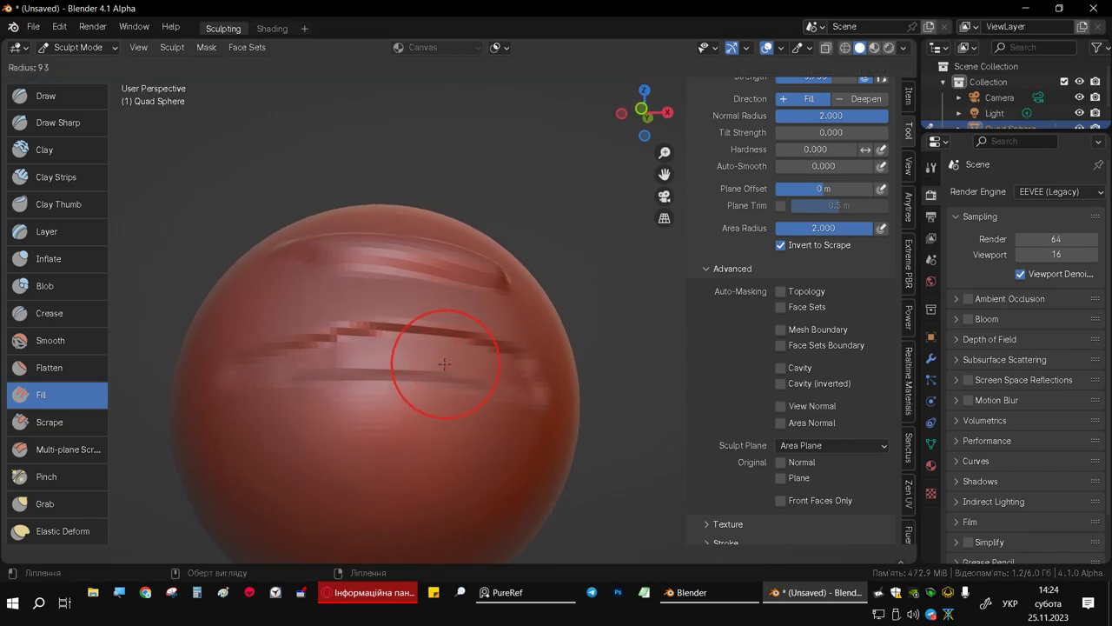
{"action": "left_click", "coordinate": [407, 351]}
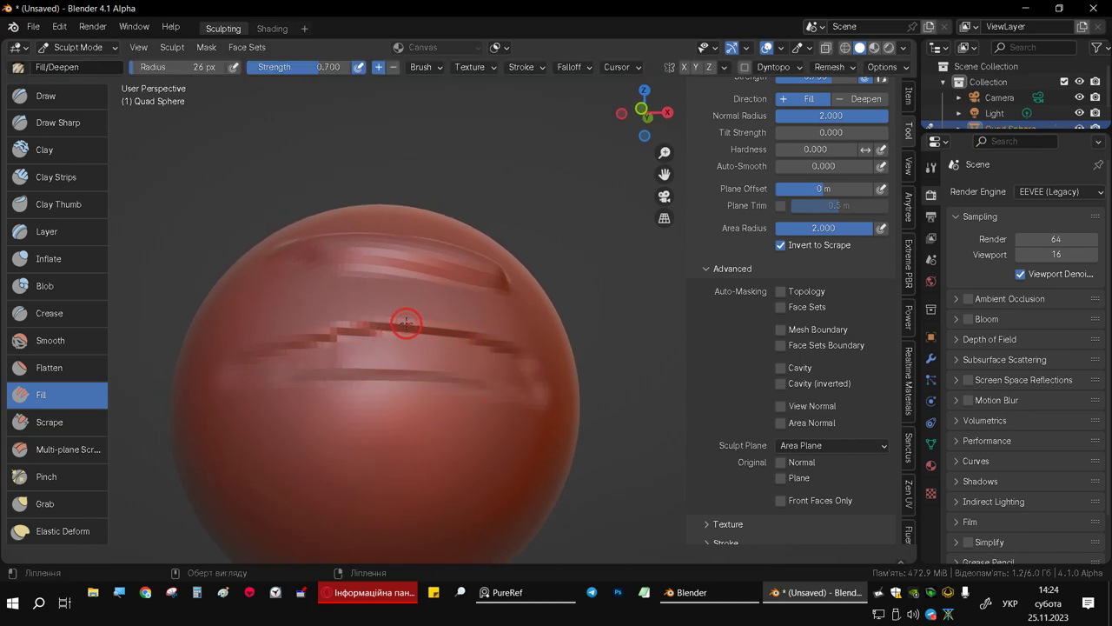
{"action": "left_click_drag", "start_coordinate": [400, 326], "coordinate": [446, 322]}
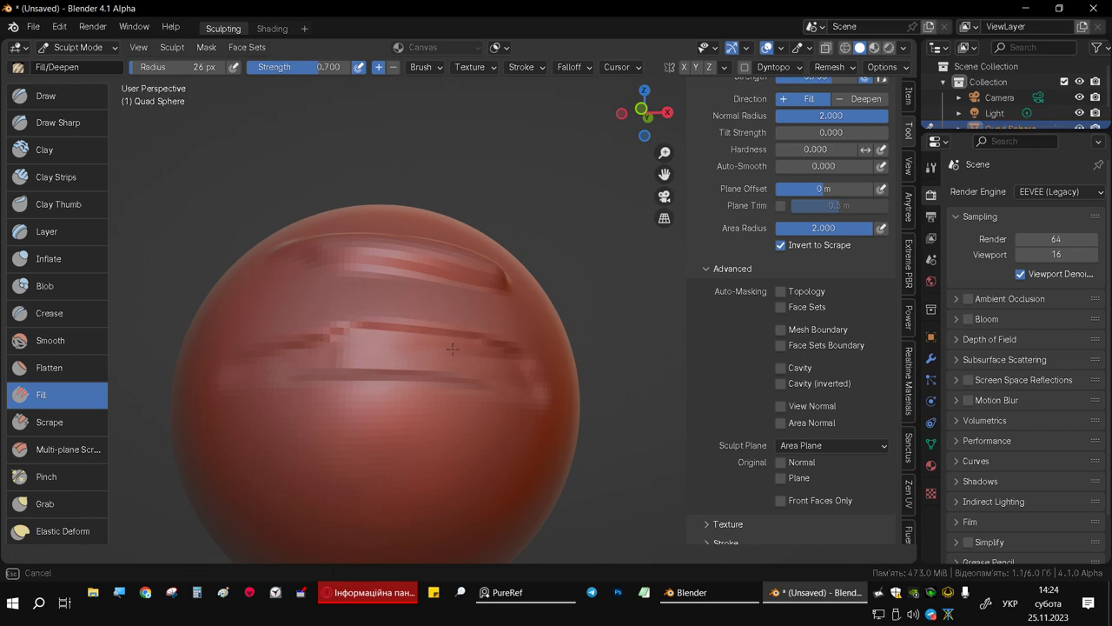
{"action": "left_click_drag", "start_coordinate": [511, 362], "coordinate": [511, 362]}
{"action": "middle_click_drag", "start_coordinate": [511, 362], "coordinate": [496, 351]}
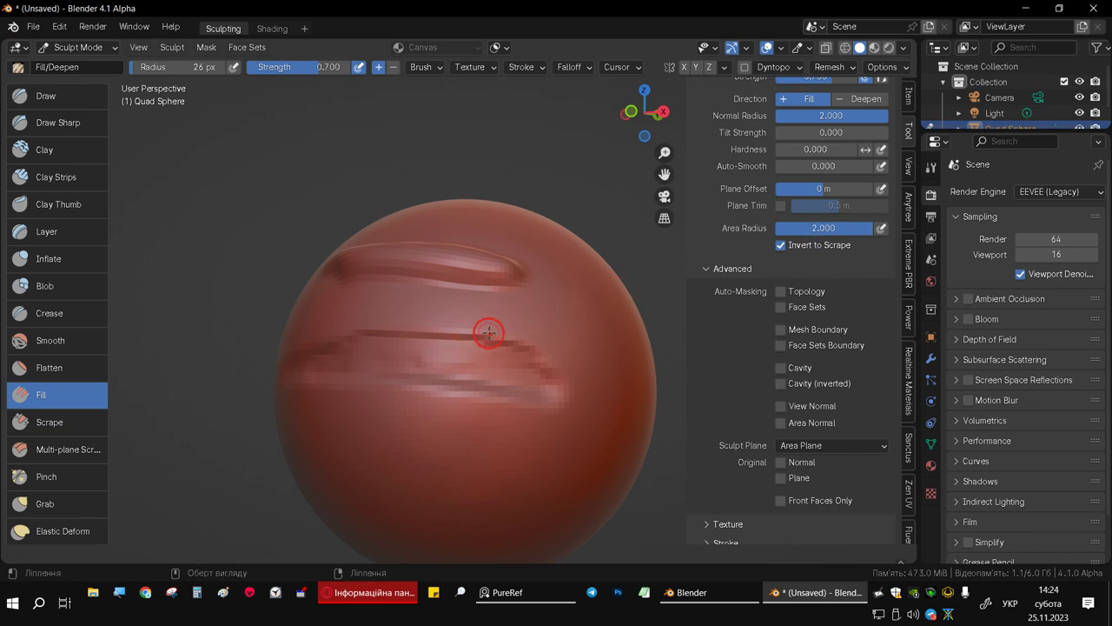
{"action": "middle_click_drag", "start_coordinate": [488, 332], "coordinate": [536, 348], "text": "ctrl"}
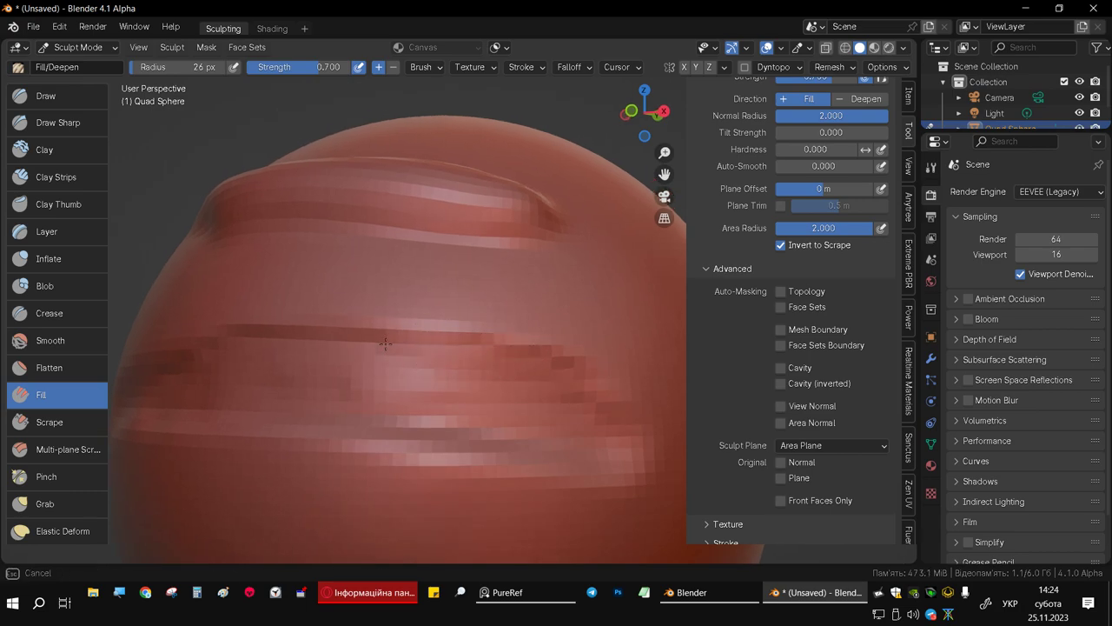
{"action": "middle_click_drag", "start_coordinate": [385, 344], "coordinate": [415, 331], "text": "ctrl"}
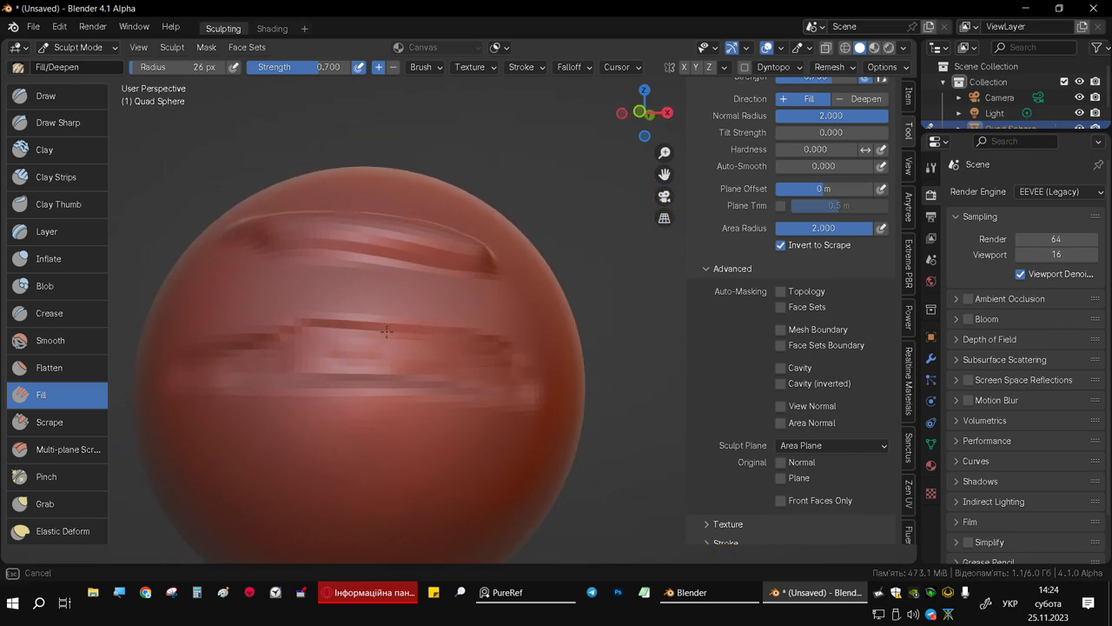
{"action": "mouse_move", "coordinate": [333, 331]}
{"action": "middle_mouse_down", "text": "ctrl"}
{"action": "mouse_move", "coordinate": [357, 323]}
{"action": "mouse_move", "coordinate": [345, 350]}
{"action": "middle_mouse_up", "text": "ctrl"}
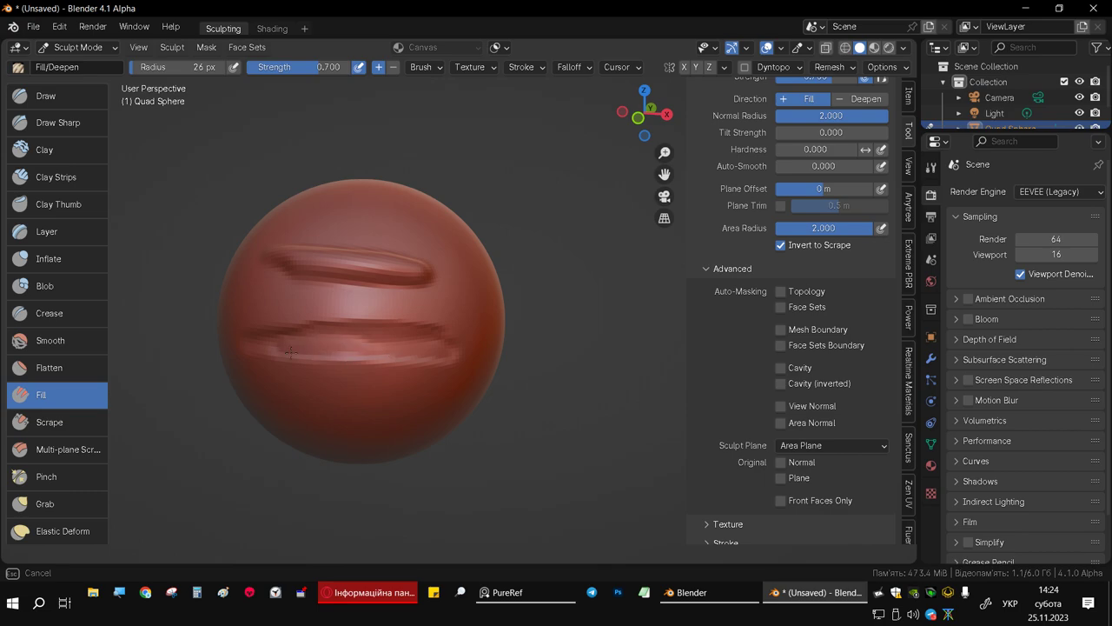
{"action": "mouse_move", "coordinate": [316, 358]}
{"action": "middle_mouse_down", "text": "ctrl"}
{"action": "mouse_move", "coordinate": [338, 308]}
{"action": "mouse_move", "coordinate": [318, 326]}
{"action": "middle_mouse_up", "text": "ctrl"}
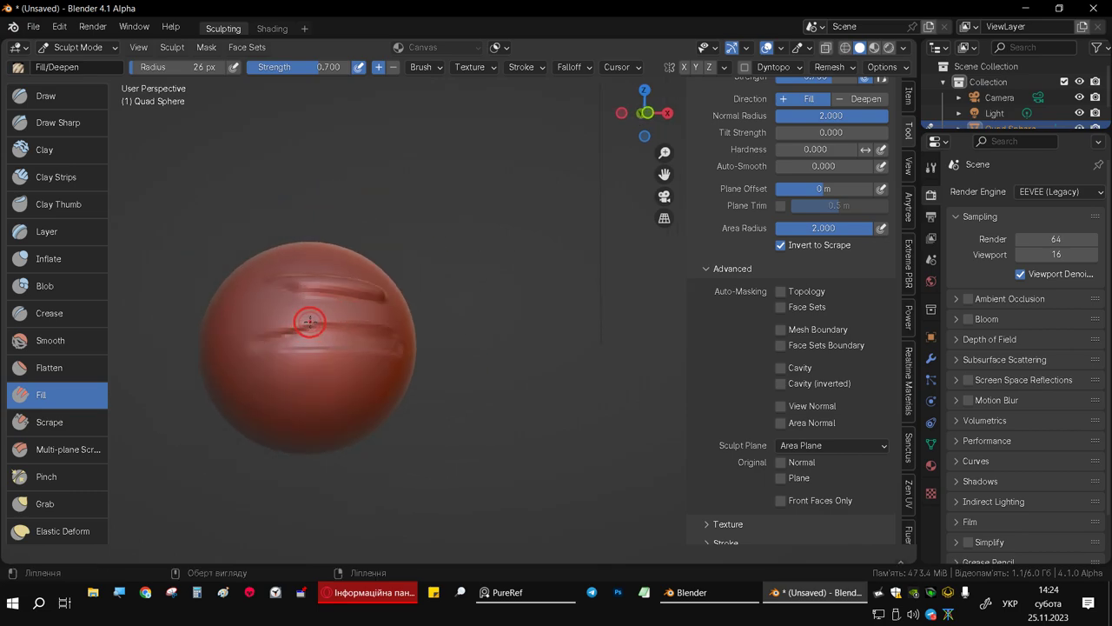
Add Fill strokes on the middle stripe and a groove near the sphere's middle
{"action": "left_click_drag", "start_coordinate": [309, 322], "coordinate": [274, 335]}
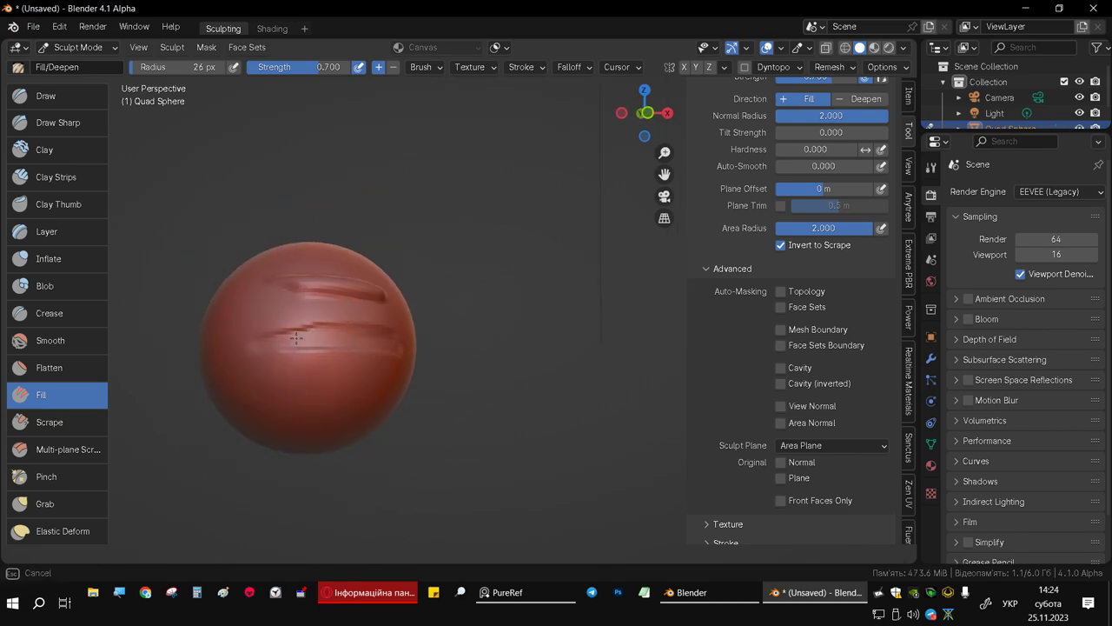
{"action": "middle_click_drag", "start_coordinate": [347, 390], "coordinate": [318, 355]}
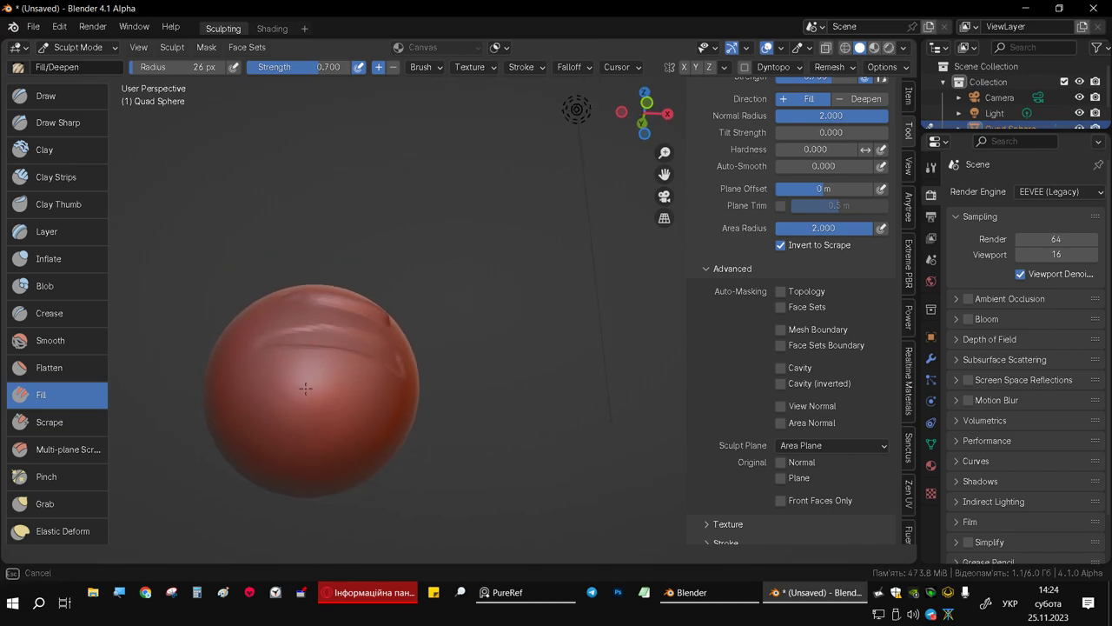
{"action": "scroll", "coordinate": [318, 385], "scroll_direction": "up", "scroll_amount": 5}
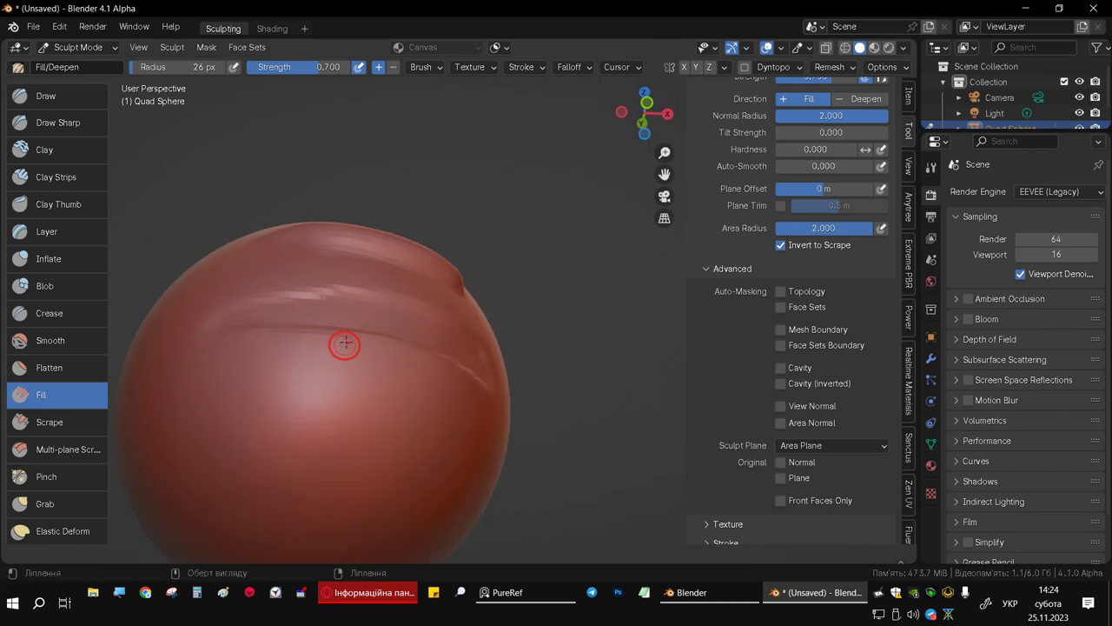
{"action": "scroll", "coordinate": [343, 343], "scroll_direction": "down", "scroll_amount": 3}
{"action": "scroll", "coordinate": [339, 327], "scroll_direction": "up", "scroll_amount": 2}
{"action": "scroll", "coordinate": [347, 330], "scroll_direction": "up", "scroll_amount": 2}
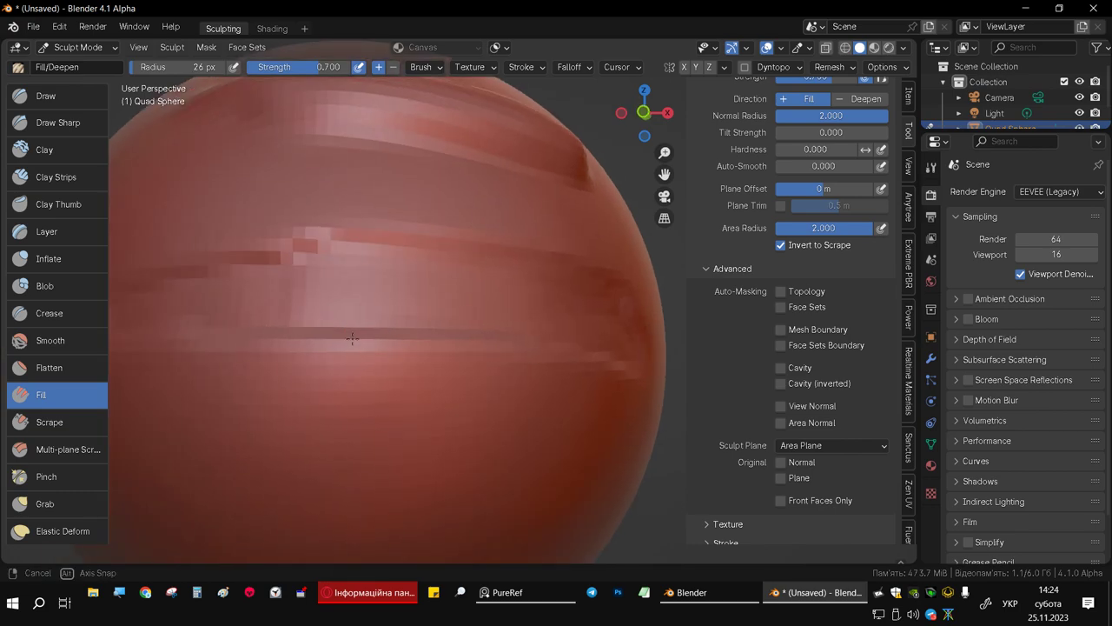
{"action": "scroll", "coordinate": [356, 338], "scroll_direction": "up", "scroll_amount": 1}
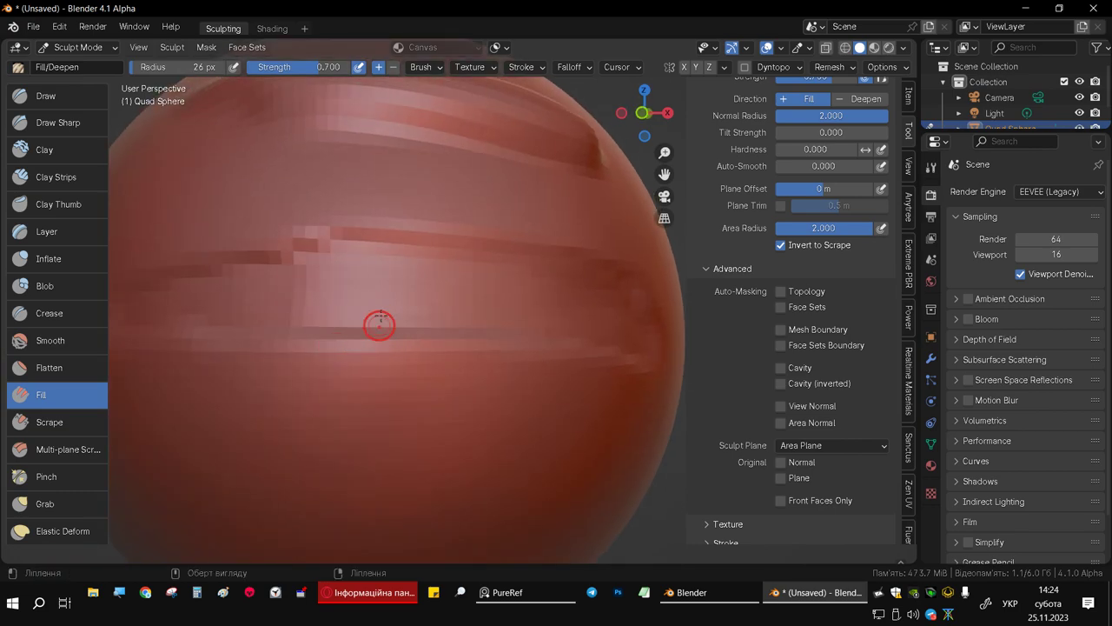
{"action": "scroll", "coordinate": [356, 336], "scroll_direction": "down", "scroll_amount": 1}
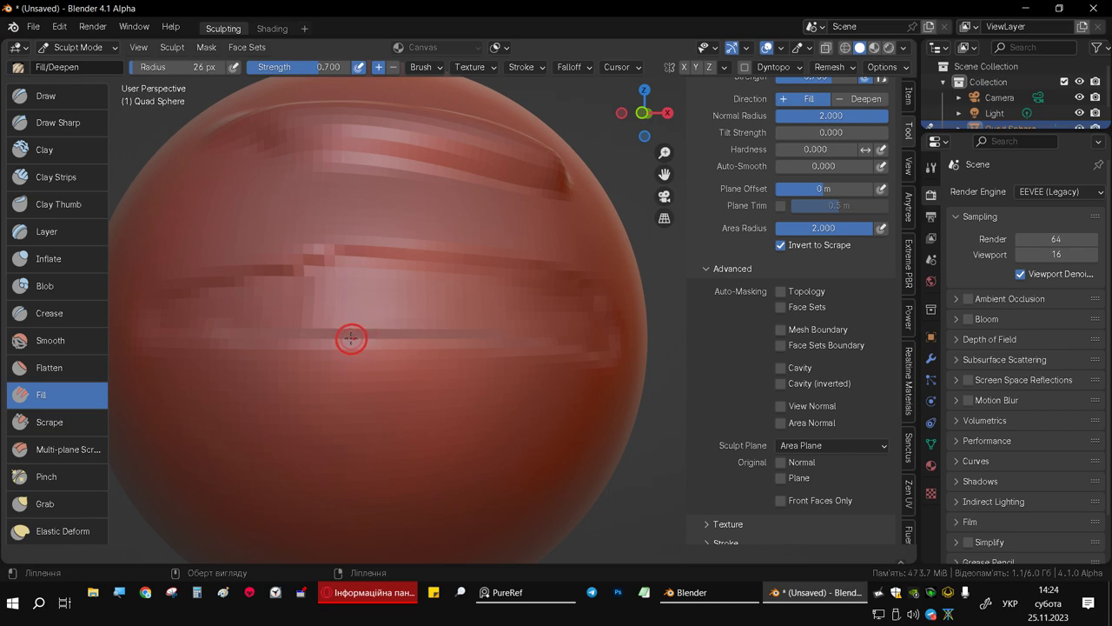
{"action": "left_click_drag", "start_coordinate": [351, 339], "coordinate": [396, 328]}
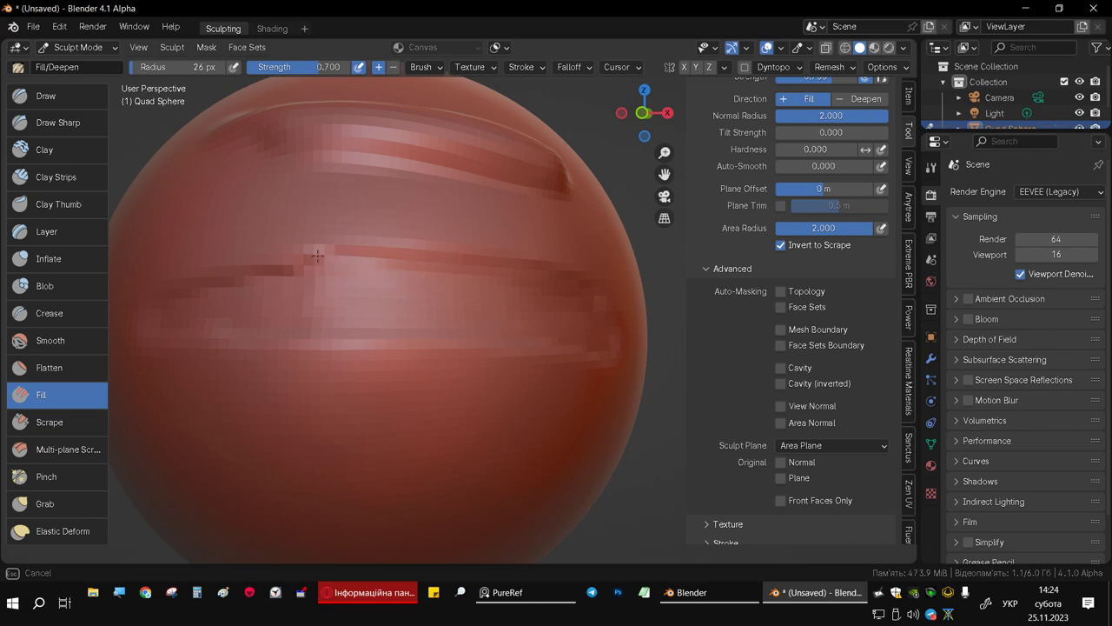
{"action": "middle_click_drag", "start_coordinate": [554, 266], "coordinate": [478, 331]}
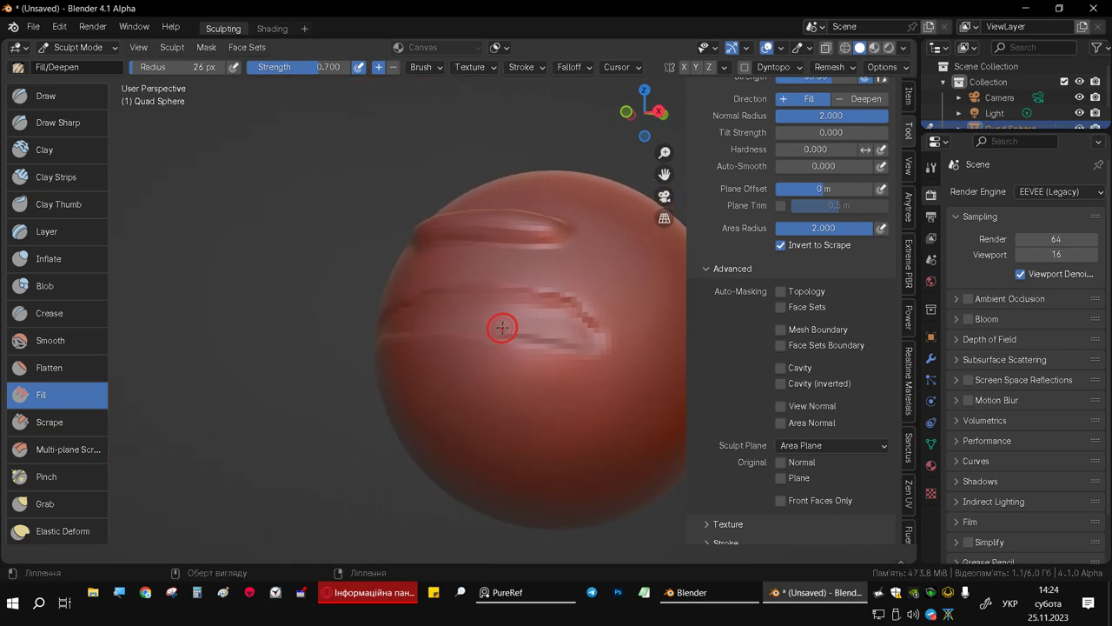
Enlarge the Fill brush to 79 px and fill the dark groove near the top ridge
{"action": "key", "text": "f"}
{"action": "left_click", "coordinate": [535, 331]}
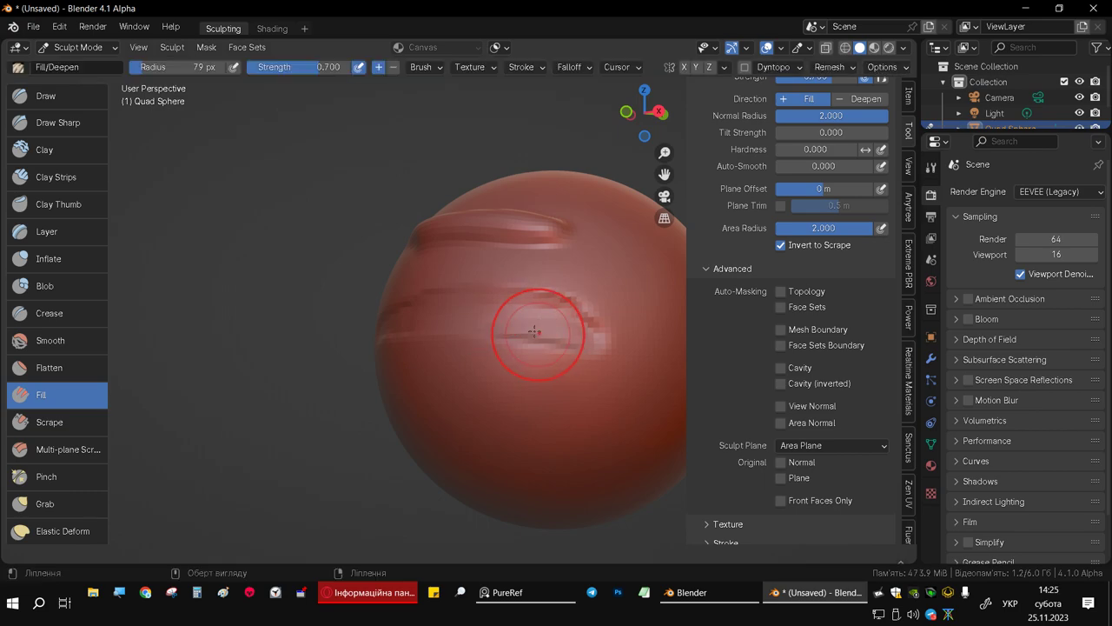
{"action": "mouse_move", "coordinate": [535, 331]}
{"action": "middle_mouse_down"}
{"action": "mouse_move", "coordinate": [471, 372]}
{"action": "mouse_move", "coordinate": [397, 265]}
{"action": "middle_mouse_up"}
{"action": "scroll", "coordinate": [472, 339], "scroll_direction": "up", "scroll_amount": 3}
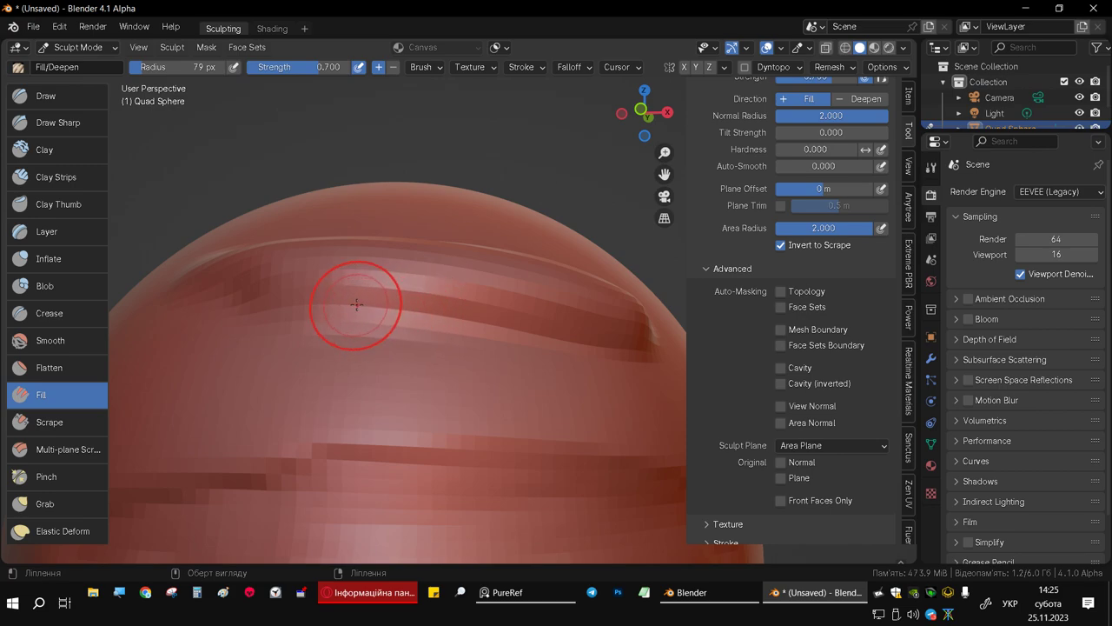
{"action": "left_click_drag", "start_coordinate": [356, 304], "coordinate": [344, 300]}
{"action": "left_click_drag", "start_coordinate": [538, 314], "coordinate": [391, 353]}
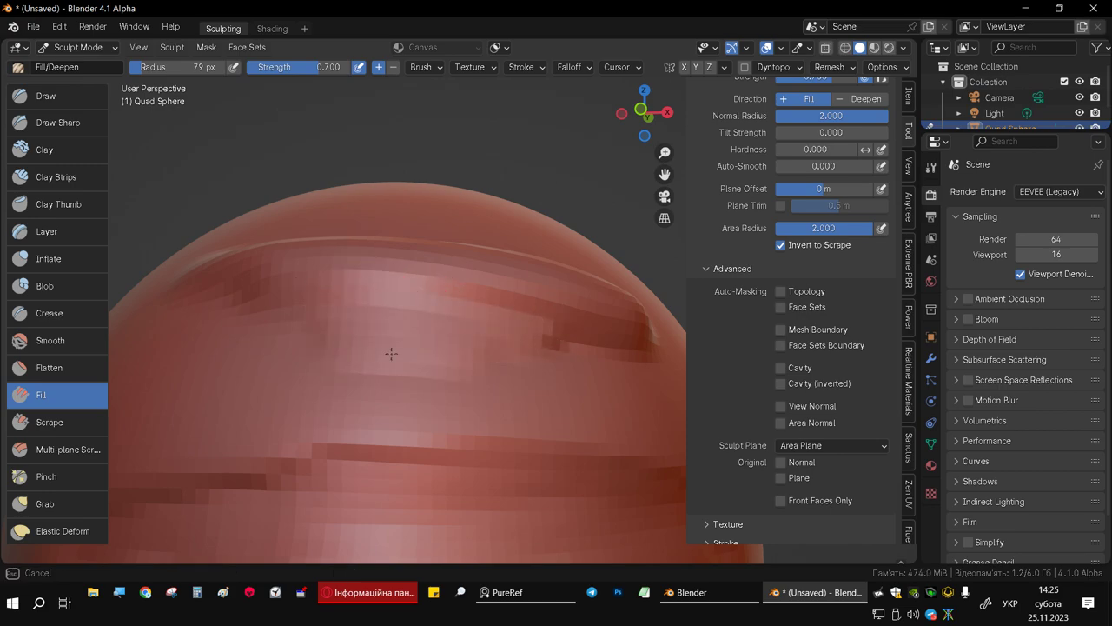
{"action": "mouse_move", "coordinate": [359, 391]}
{"action": "left_mouse_down"}
{"action": "mouse_move", "coordinate": [368, 310]}
{"action": "mouse_move", "coordinate": [493, 350]}
{"action": "left_mouse_up"}
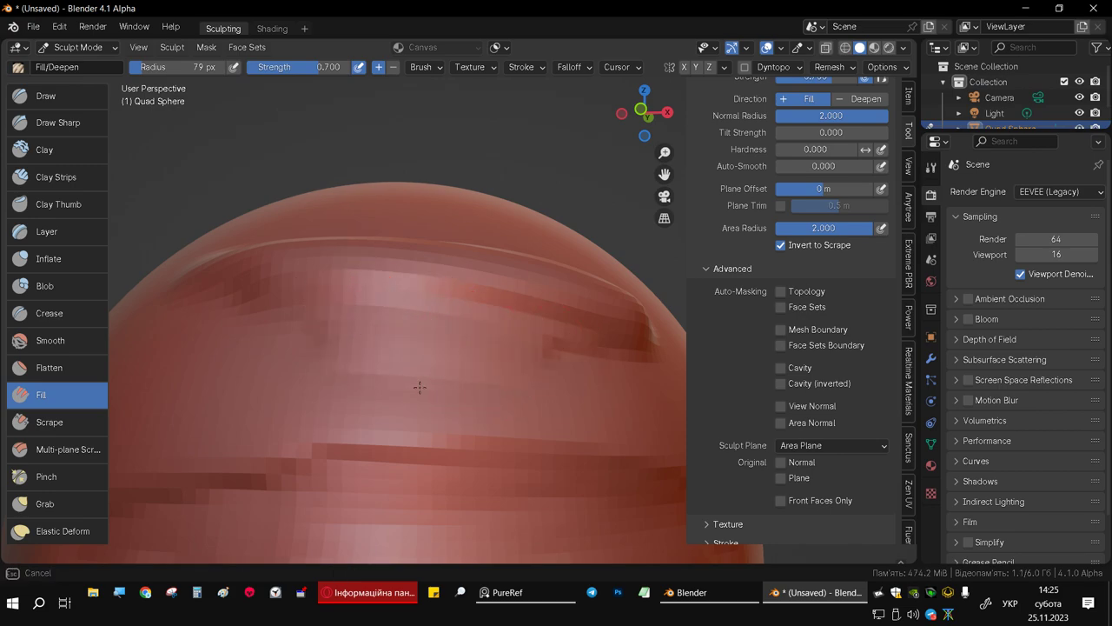
{"action": "left_click_drag", "start_coordinate": [420, 387], "coordinate": [447, 338]}
{"action": "scroll", "coordinate": [447, 348], "scroll_direction": "down", "scroll_amount": 4}
Fill and reshape the end of the ridge, viewed from several angles
{"action": "middle_click_drag", "start_coordinate": [446, 365], "coordinate": [525, 328]}
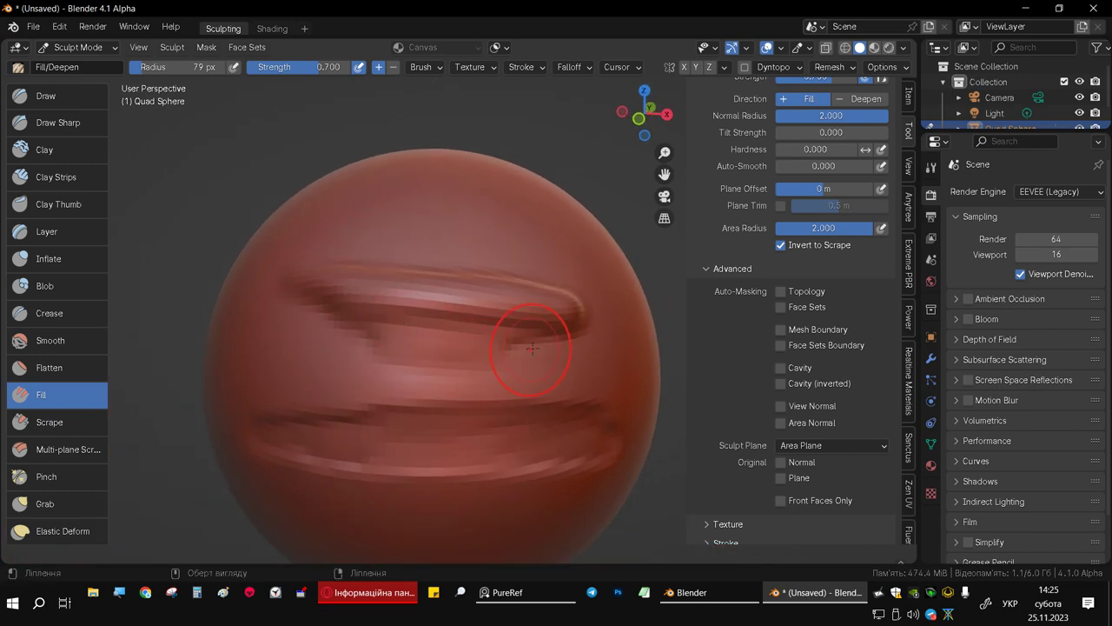
{"action": "middle_click_drag", "start_coordinate": [520, 325], "coordinate": [515, 320]}
{"action": "scroll", "coordinate": [516, 320], "scroll_direction": "up", "scroll_amount": 2}
{"action": "left_click_drag", "start_coordinate": [486, 357], "coordinate": [554, 420]}
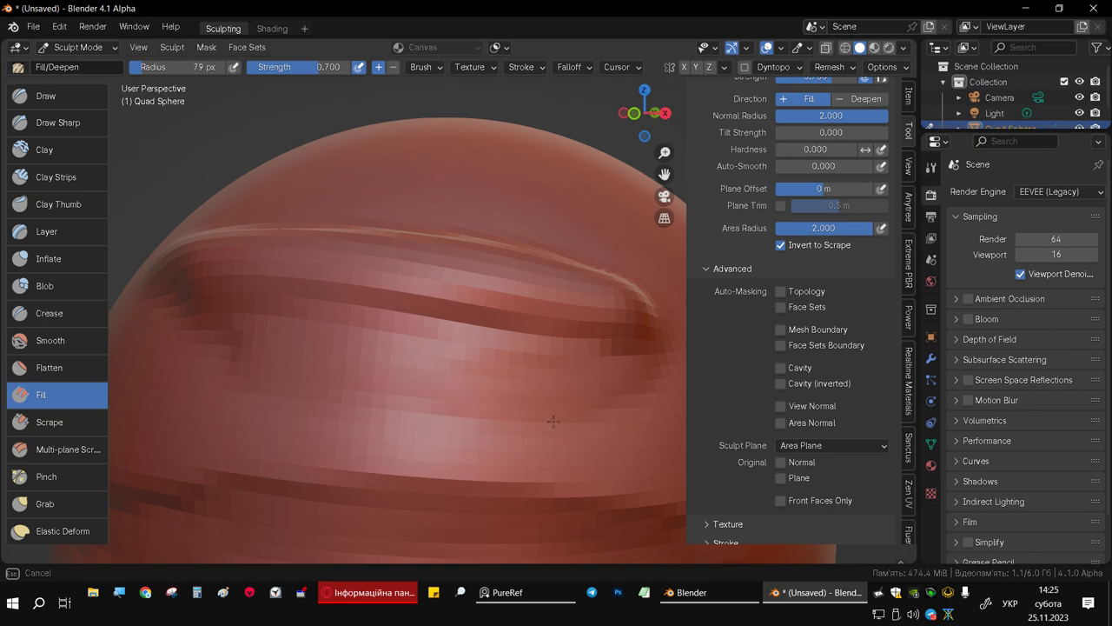
{"action": "left_click_drag", "start_coordinate": [405, 450], "coordinate": [487, 409]}
{"action": "scroll", "coordinate": [487, 399], "scroll_direction": "down", "scroll_amount": 2}
{"action": "middle_click_drag", "start_coordinate": [486, 399], "coordinate": [497, 385]}
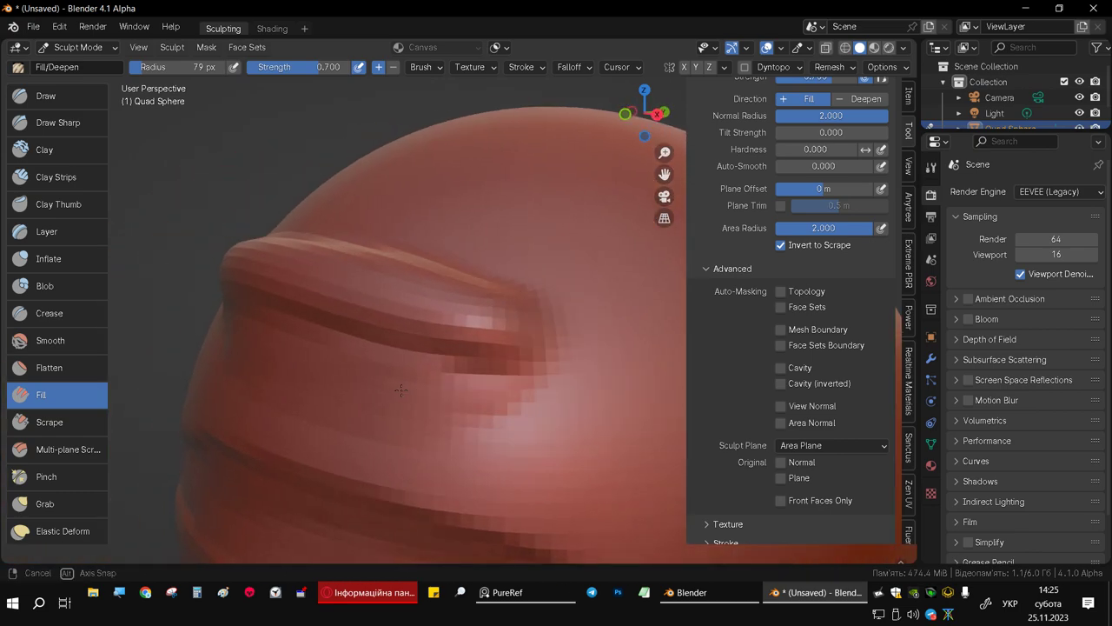
{"action": "scroll", "coordinate": [519, 371], "scroll_direction": "down", "scroll_amount": 2}
{"action": "left_click_drag", "start_coordinate": [520, 370], "coordinate": [496, 356]}
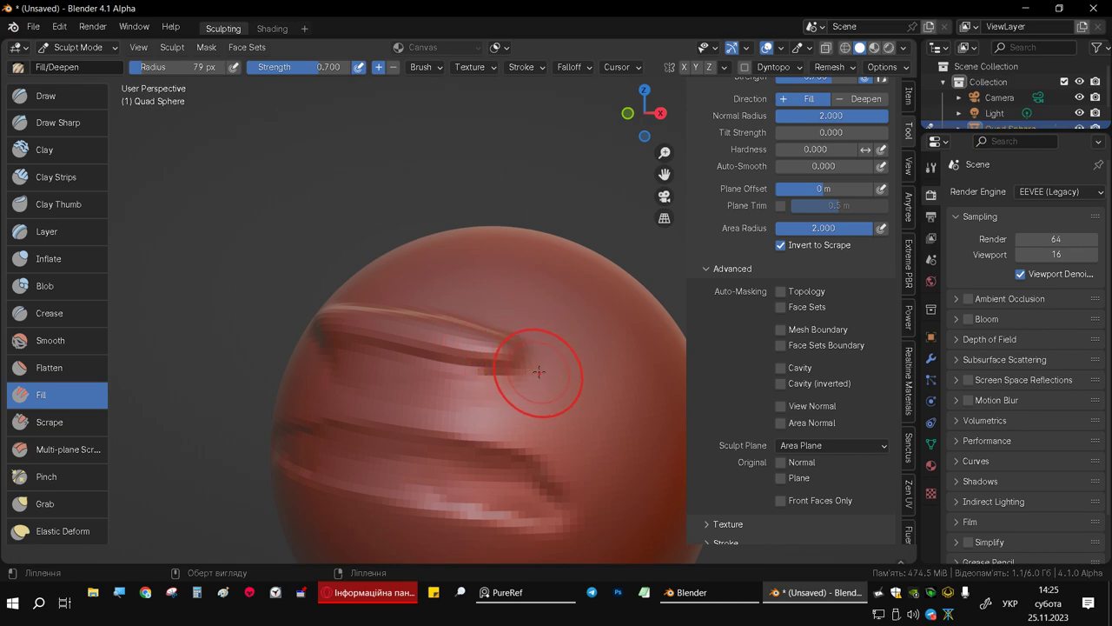
Set the Fill brush to 43 px and fill along the curved lower groove
{"action": "key", "text": "f"}
{"action": "left_click", "coordinate": [519, 368]}
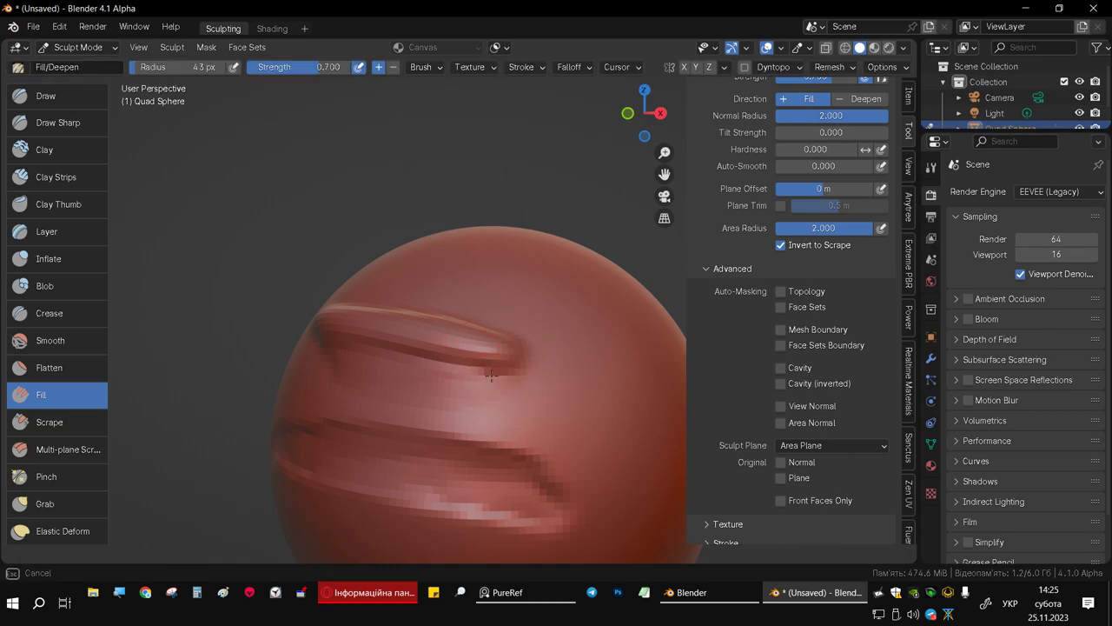
{"action": "middle_click_drag", "start_coordinate": [531, 354], "coordinate": [483, 352]}
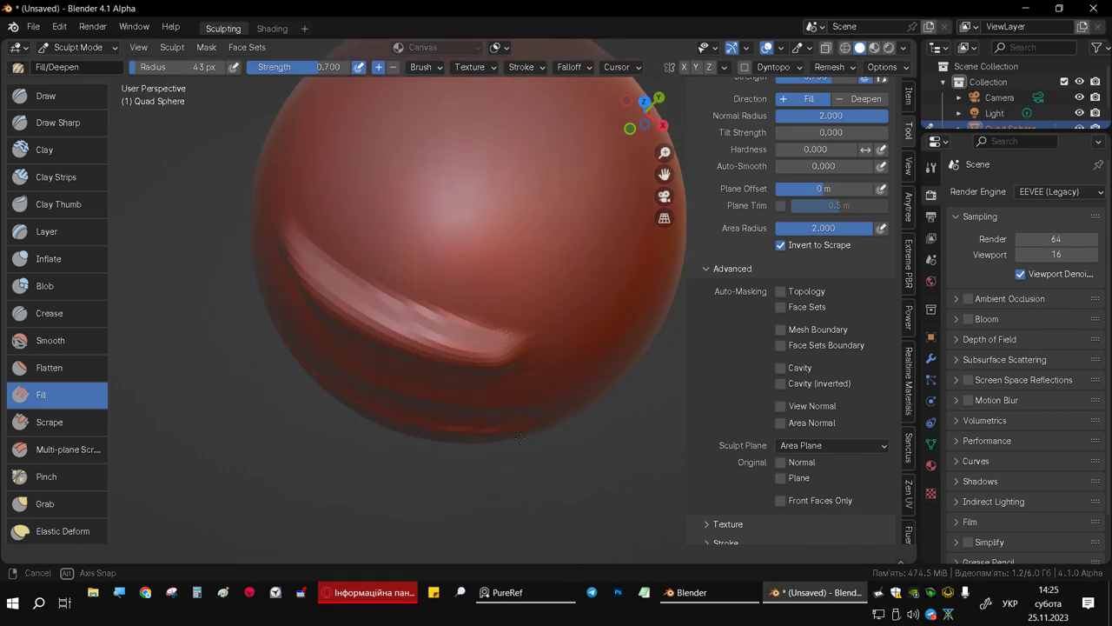
{"action": "left_click_drag", "start_coordinate": [483, 352], "coordinate": [588, 325]}
{"action": "mouse_move", "coordinate": [458, 320]}
{"action": "left_mouse_down"}
{"action": "mouse_move", "coordinate": [483, 369]}
{"action": "mouse_move", "coordinate": [530, 372]}
{"action": "left_mouse_up"}
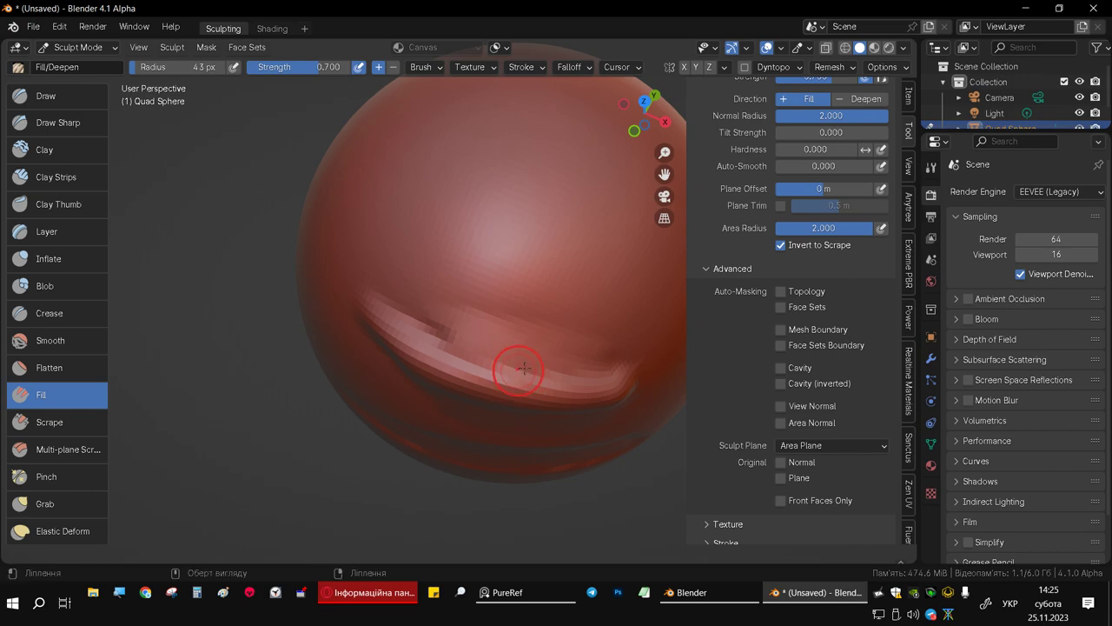
Shrink the brush to 19 px and fill a narrow part of the groove
{"action": "key", "text": "f"}
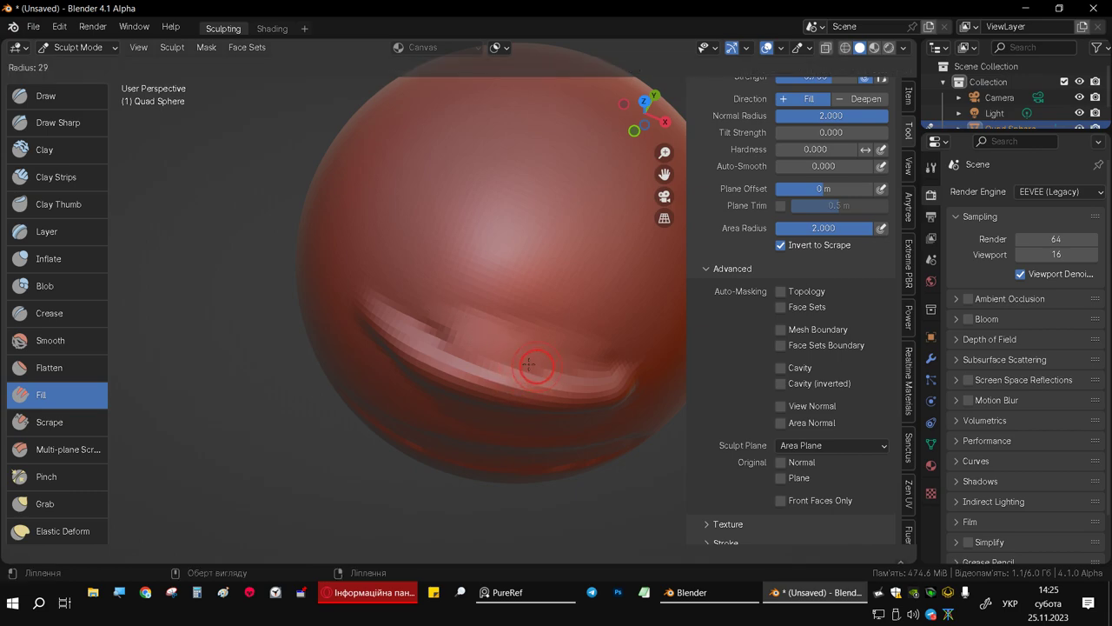
{"action": "left_click", "coordinate": [524, 361]}
{"action": "left_click_drag", "start_coordinate": [504, 368], "coordinate": [539, 374]}
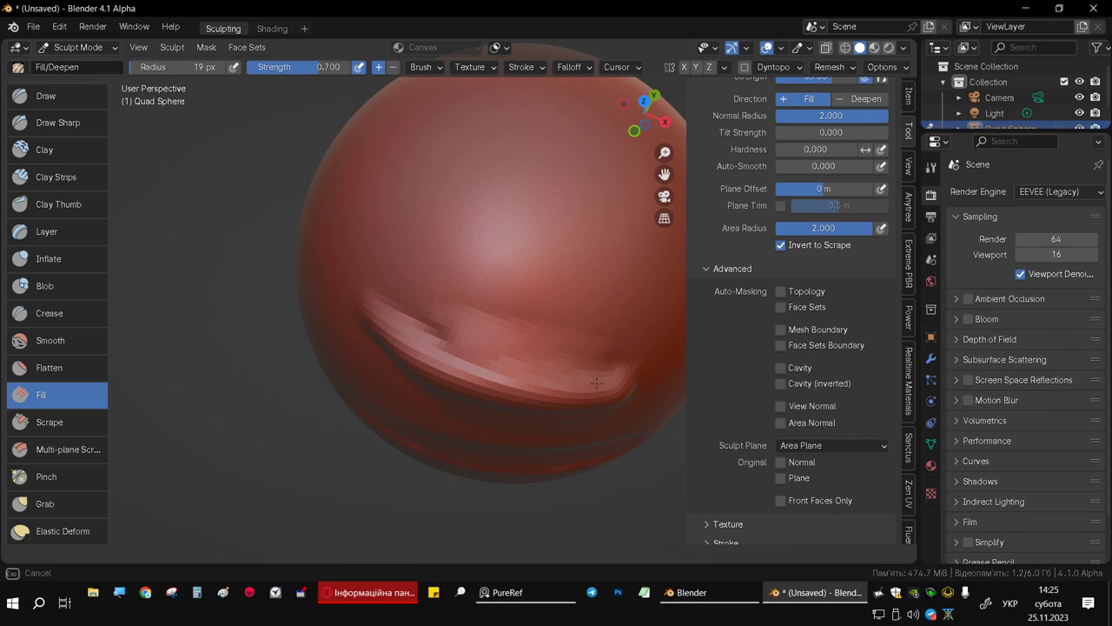
{"action": "left_click_drag", "start_coordinate": [465, 360], "coordinate": [380, 306]}
Set the brush radius to 55 px and orbit to inspect the fill strokes
{"action": "key", "text": "f"}
{"action": "left_click", "coordinate": [501, 339]}
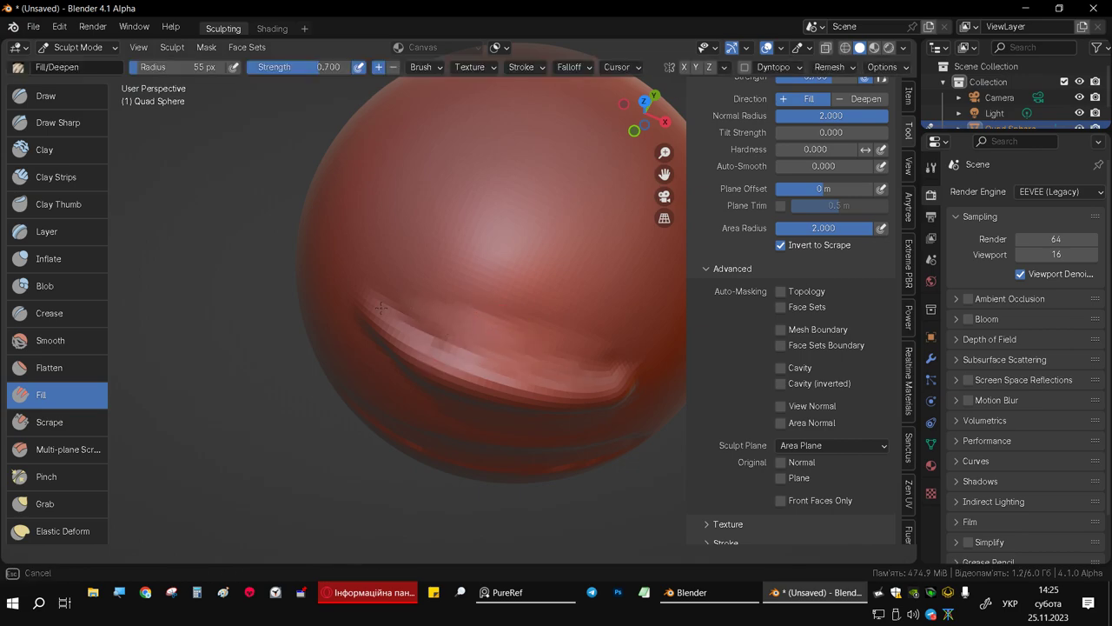
{"action": "middle_click_drag", "start_coordinate": [417, 298], "coordinate": [452, 278]}
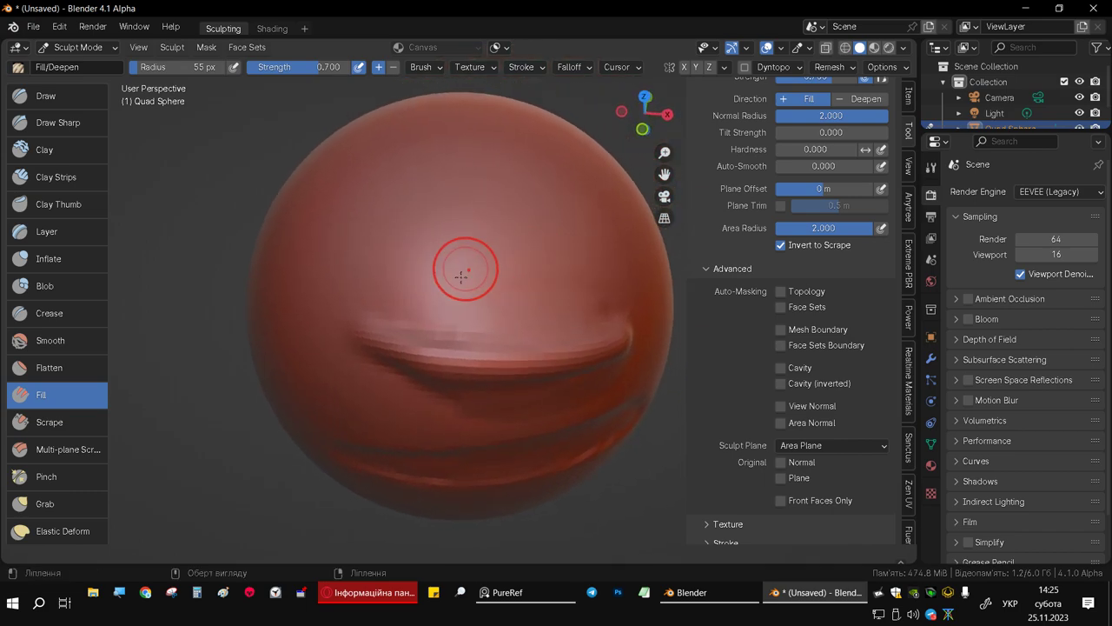
{"action": "mouse_move", "coordinate": [448, 327]}
{"action": "middle_mouse_down"}
{"action": "mouse_move", "coordinate": [435, 305]}
{"action": "mouse_move", "coordinate": [487, 330]}
{"action": "middle_mouse_up"}
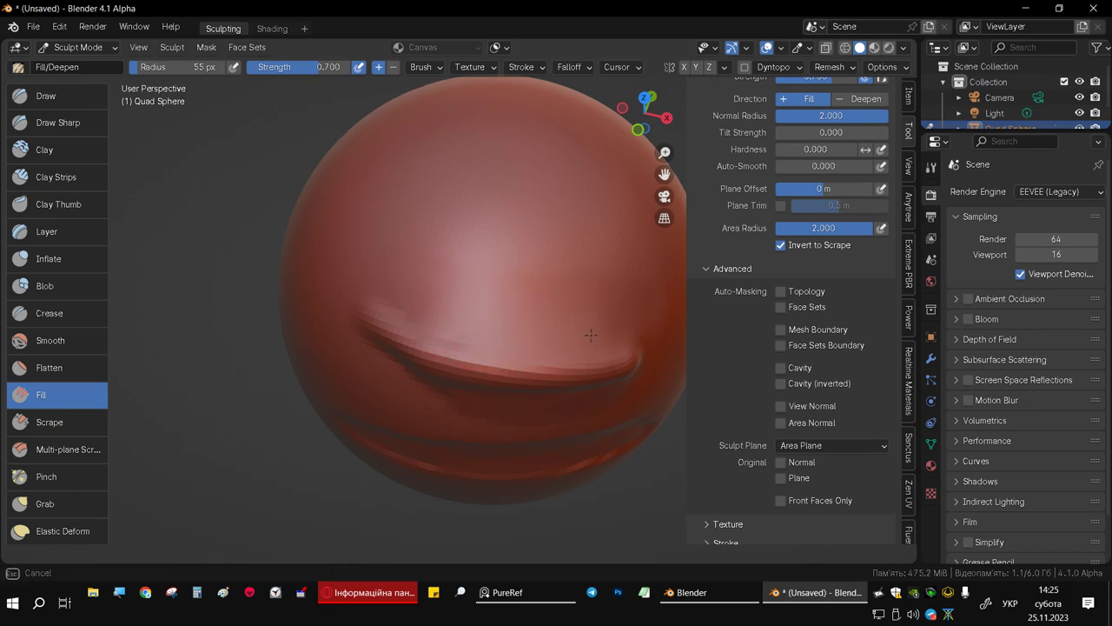
{"action": "middle_click_drag", "start_coordinate": [490, 308], "coordinate": [498, 268]}
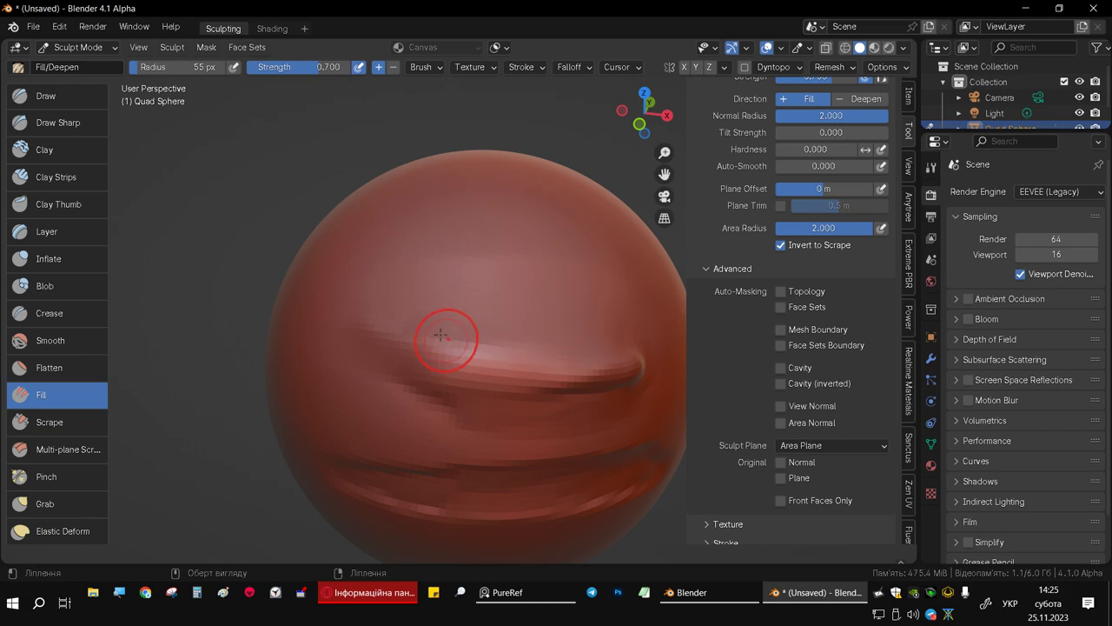
{"action": "mouse_move", "coordinate": [441, 335]}
{"action": "middle_mouse_down"}
{"action": "mouse_move", "coordinate": [484, 426]}
{"action": "mouse_move", "coordinate": [509, 286]}
{"action": "mouse_move", "coordinate": [483, 306]}
{"action": "mouse_move", "coordinate": [477, 377]}
{"action": "middle_mouse_up"}
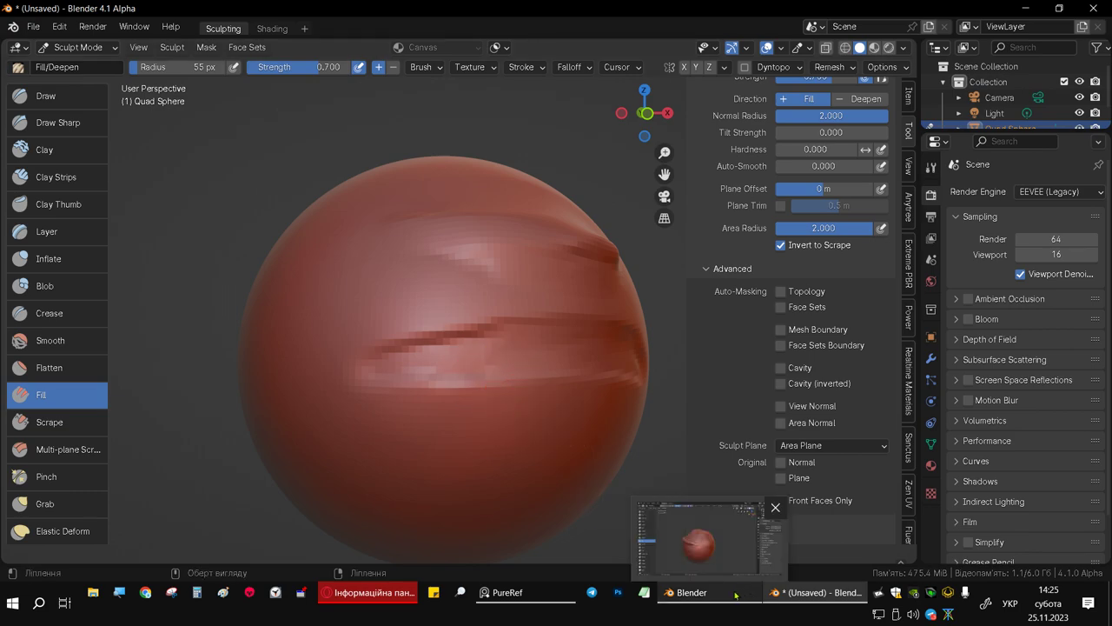
Switch to the Scrape brush at a 107 px radius, framing the sphere's top
{"action": "left_click", "coordinate": [49, 422]}
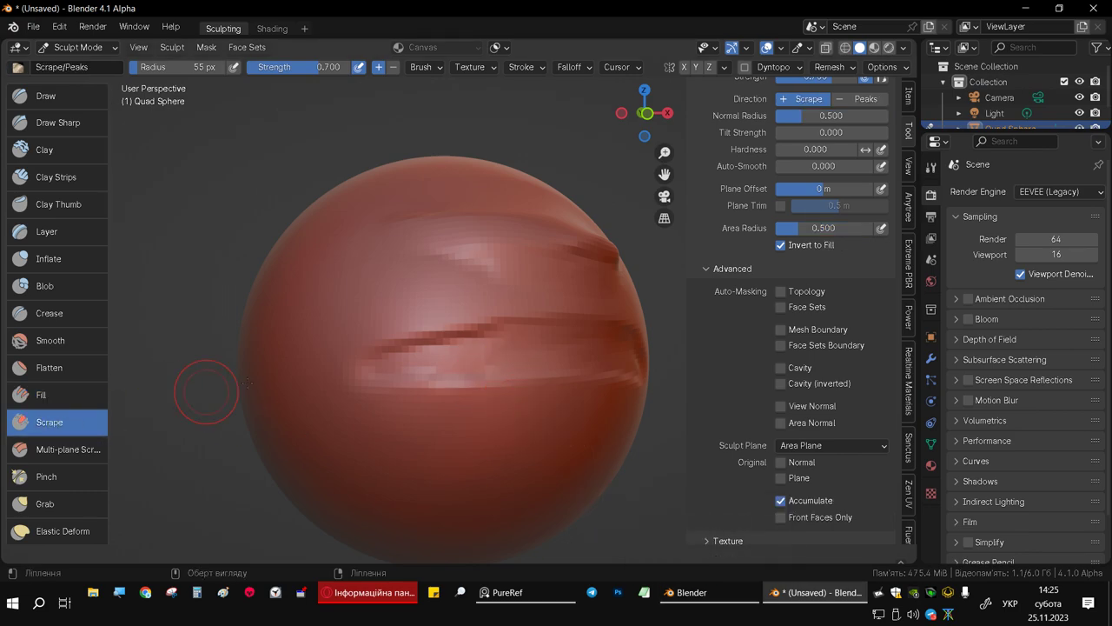
{"action": "middle_click_drag", "start_coordinate": [440, 230], "coordinate": [447, 368]}
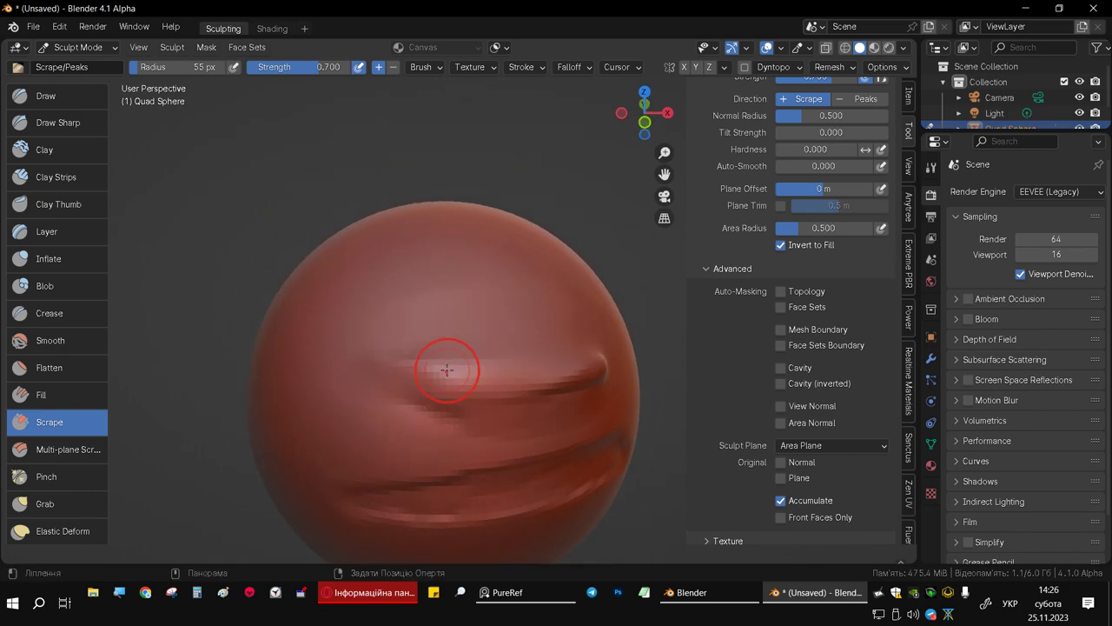
{"action": "key", "text": "f"}
{"action": "left_click", "coordinate": [489, 276]}
{"action": "middle_click_drag", "start_coordinate": [489, 276], "coordinate": [464, 293]}
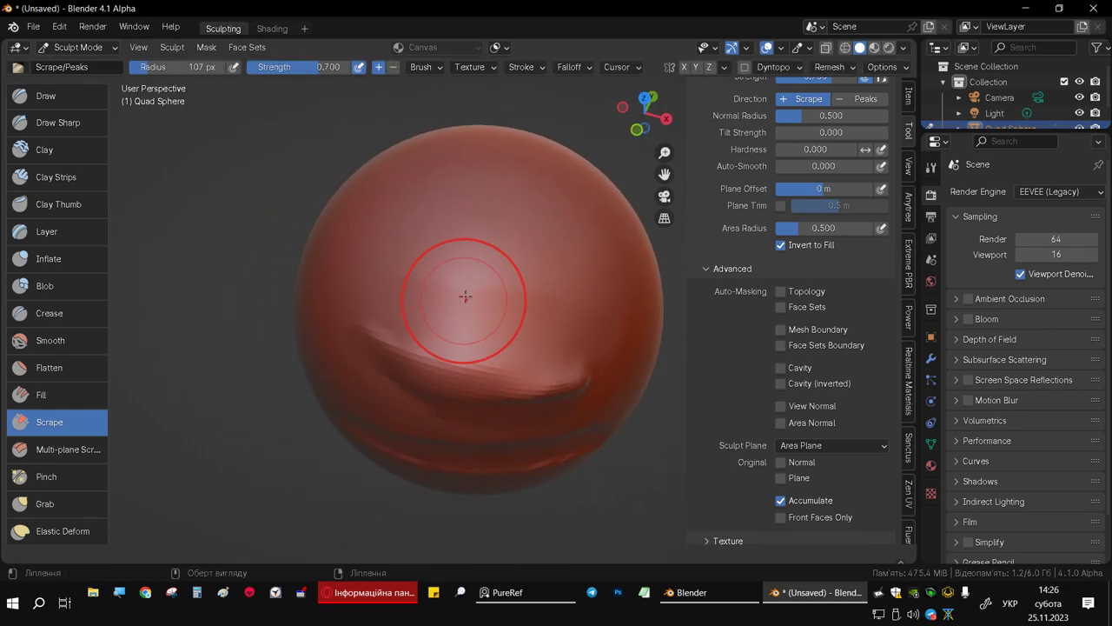
{"action": "mouse_move", "coordinate": [472, 255]}
{"action": "middle_mouse_down", "text": "shift"}
{"action": "mouse_move", "coordinate": [447, 335]}
{"action": "mouse_move", "coordinate": [483, 314]}
{"action": "mouse_move", "coordinate": [470, 309]}
{"action": "middle_mouse_up", "text": "shift"}
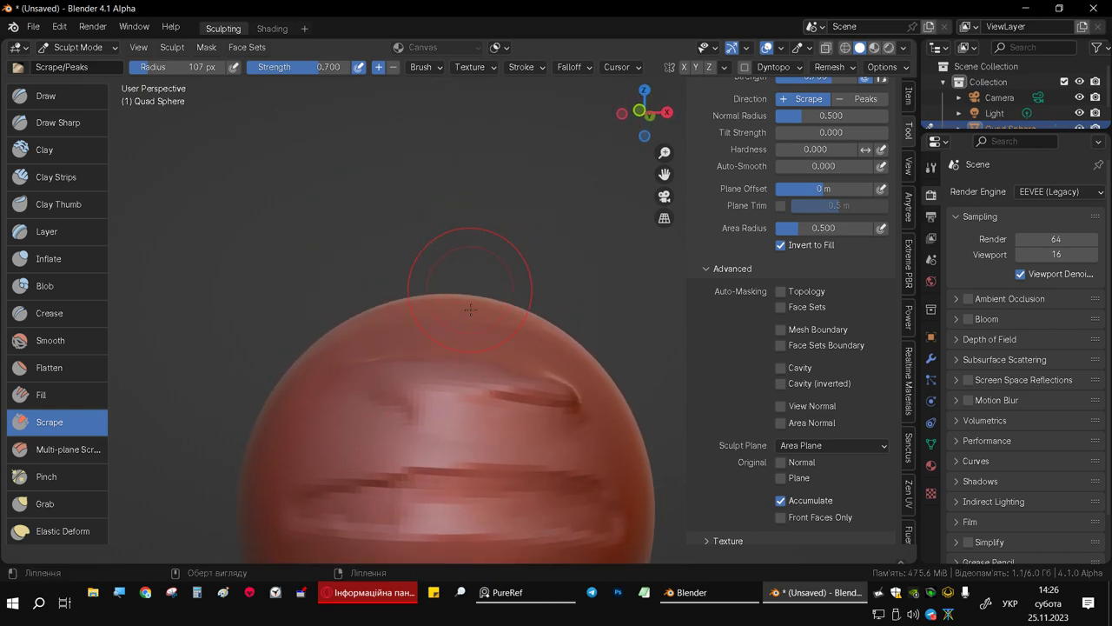
Scrape the dark groove near the top and flatten the upper surface
{"action": "left_click_drag", "start_coordinate": [538, 388], "coordinate": [540, 401]}
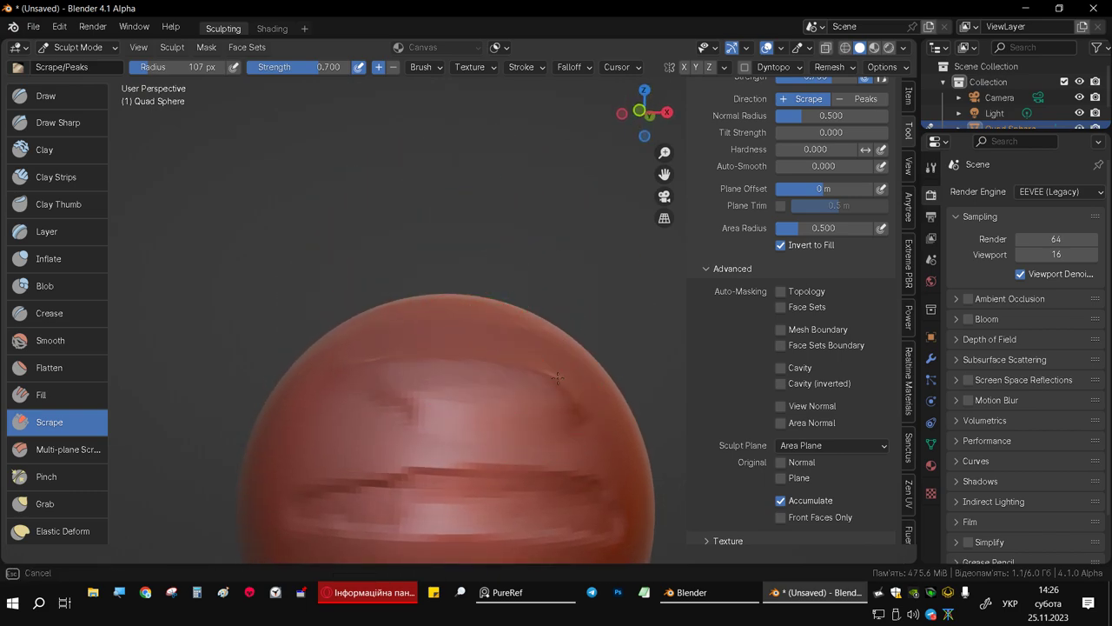
{"action": "middle_click_drag", "start_coordinate": [448, 381], "coordinate": [353, 344]}
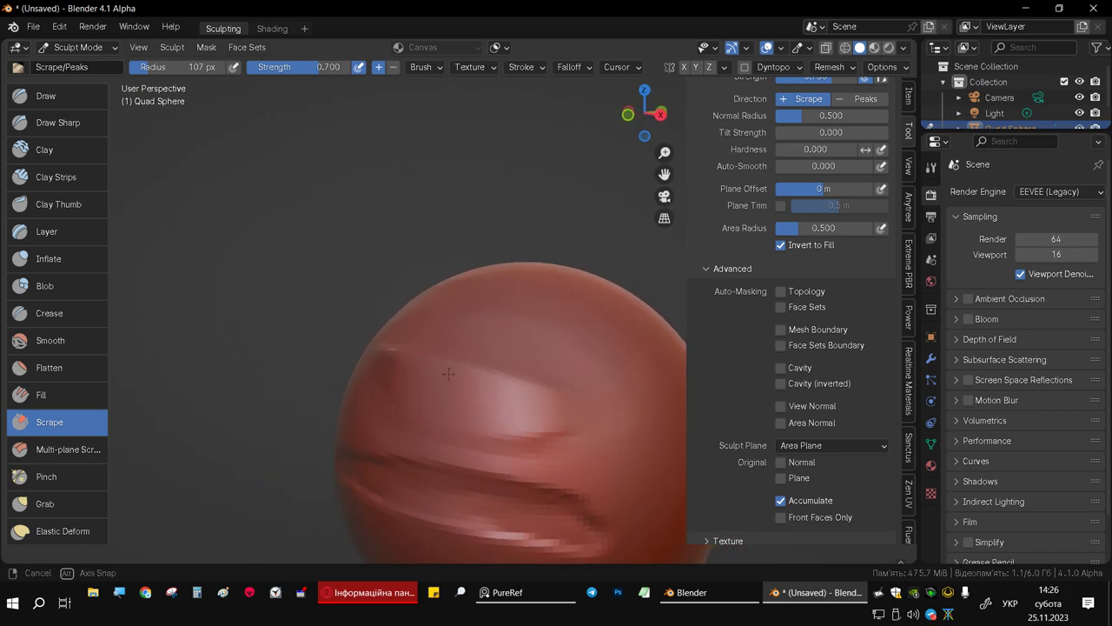
{"action": "middle_click_drag", "start_coordinate": [446, 392], "coordinate": [498, 334]}
{"action": "left_click_drag", "start_coordinate": [498, 335], "coordinate": [509, 311]}
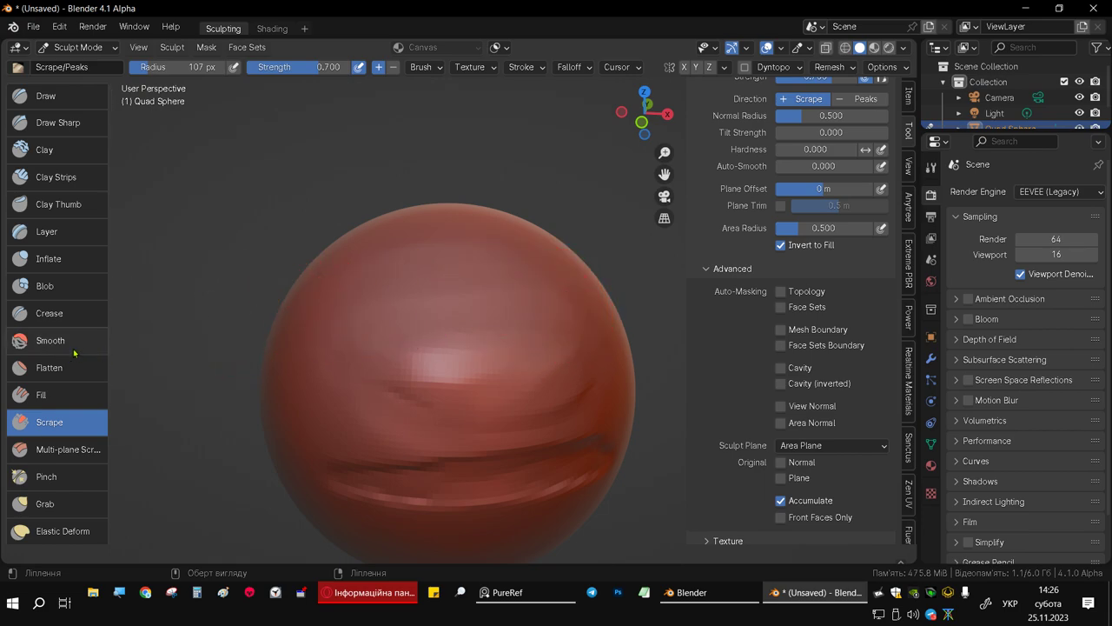
Flatten the dark groove across the sphere with the Flatten brush
{"action": "left_click", "coordinate": [48, 367]}
{"action": "middle_click_drag", "start_coordinate": [435, 348], "coordinate": [397, 298]}
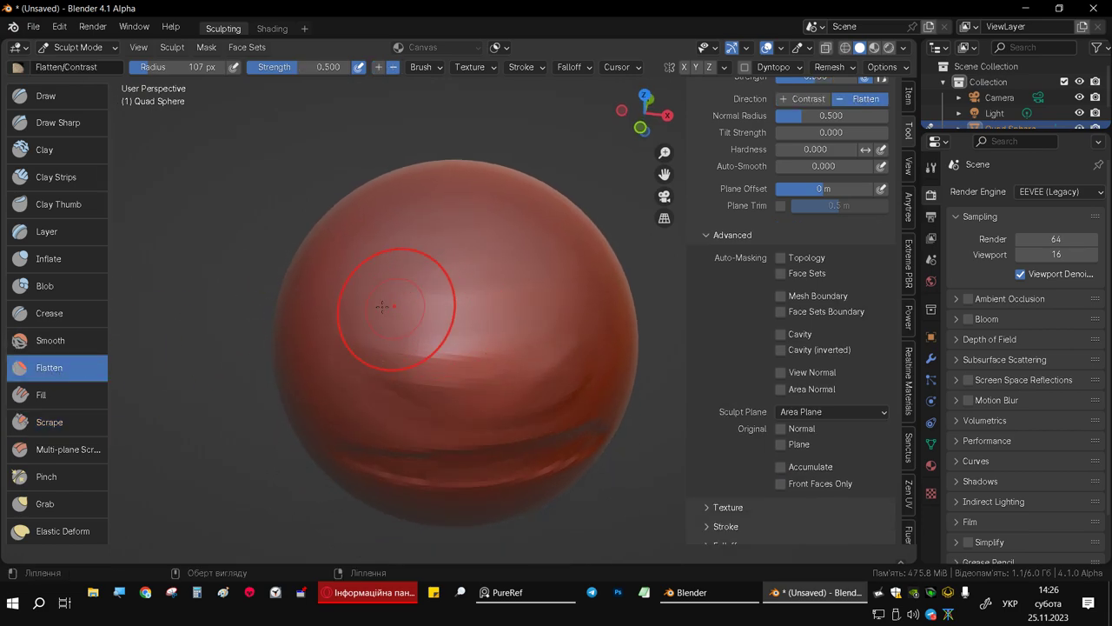
{"action": "mouse_move", "coordinate": [446, 423]}
{"action": "middle_mouse_down"}
{"action": "mouse_move", "coordinate": [452, 249]}
{"action": "mouse_move", "coordinate": [392, 348]}
{"action": "middle_mouse_up"}
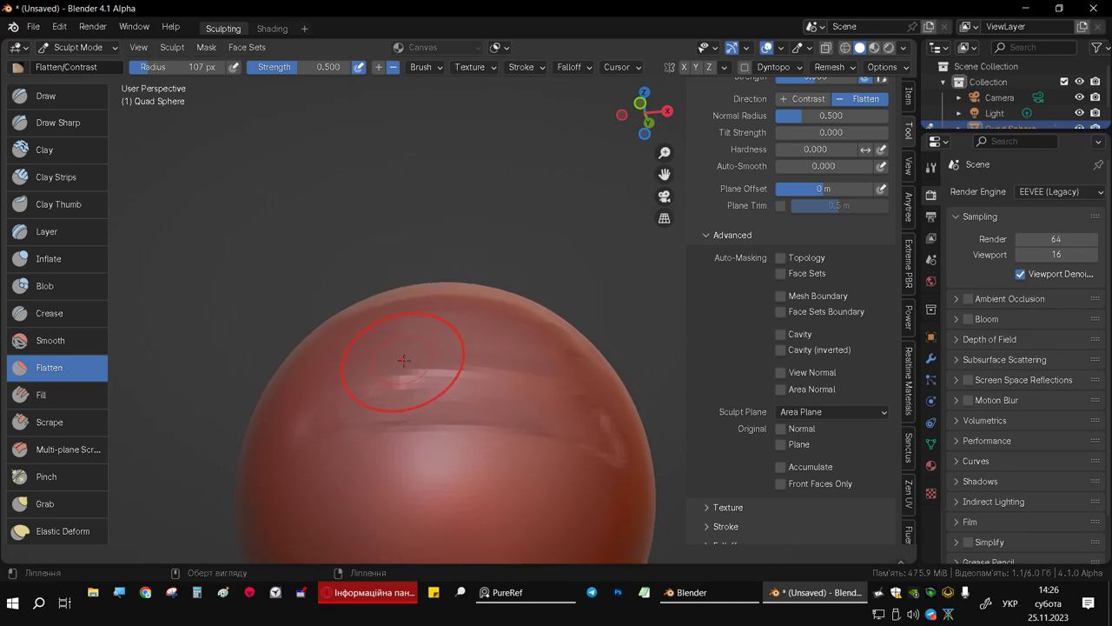
{"action": "mouse_move", "coordinate": [418, 385]}
{"action": "left_mouse_down"}
{"action": "mouse_move", "coordinate": [443, 473]}
{"action": "mouse_move", "coordinate": [525, 450]}
{"action": "left_mouse_up"}
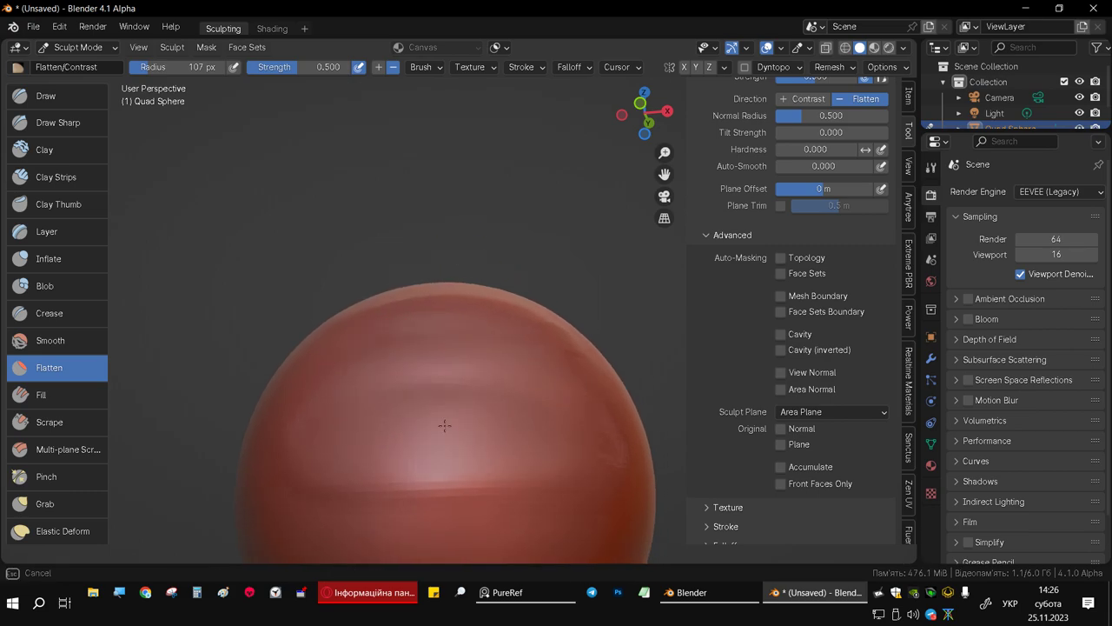
{"action": "mouse_move", "coordinate": [472, 348]}
{"action": "middle_mouse_down"}
{"action": "mouse_move", "coordinate": [459, 422]}
{"action": "mouse_move", "coordinate": [484, 388]}
{"action": "mouse_move", "coordinate": [469, 417]}
{"action": "middle_mouse_up"}
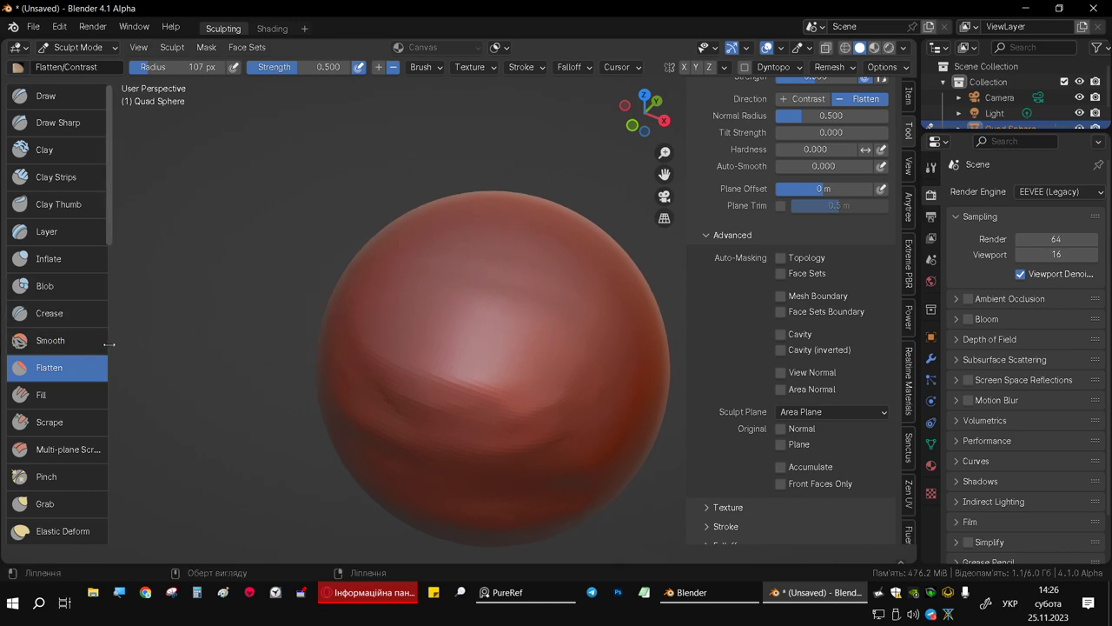
{"action": "middle_click_drag", "start_coordinate": [459, 398], "coordinate": [199, 249]}
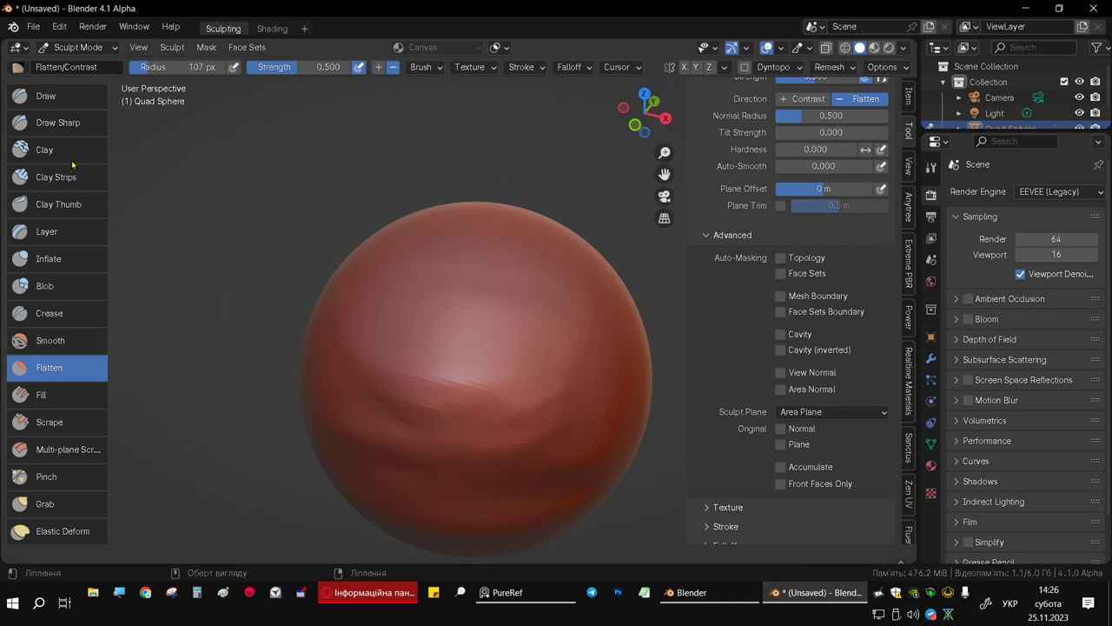
Draw a small bump near the sphere's top with a 33 px Draw brush
{"action": "left_click", "coordinate": [70, 102]}
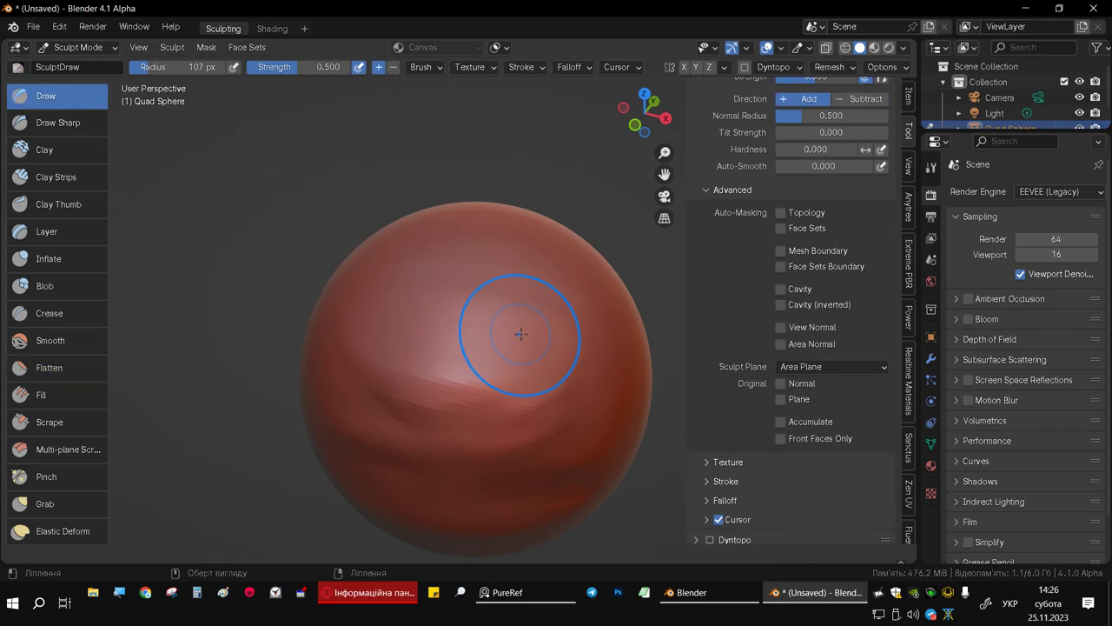
{"action": "key", "text": "bracketleft"}
{"action": "key", "text": "bracketleft"}
{"action": "key", "text": "bracketleft"}
{"action": "left_click_drag", "start_coordinate": [451, 309], "coordinate": [469, 306]}
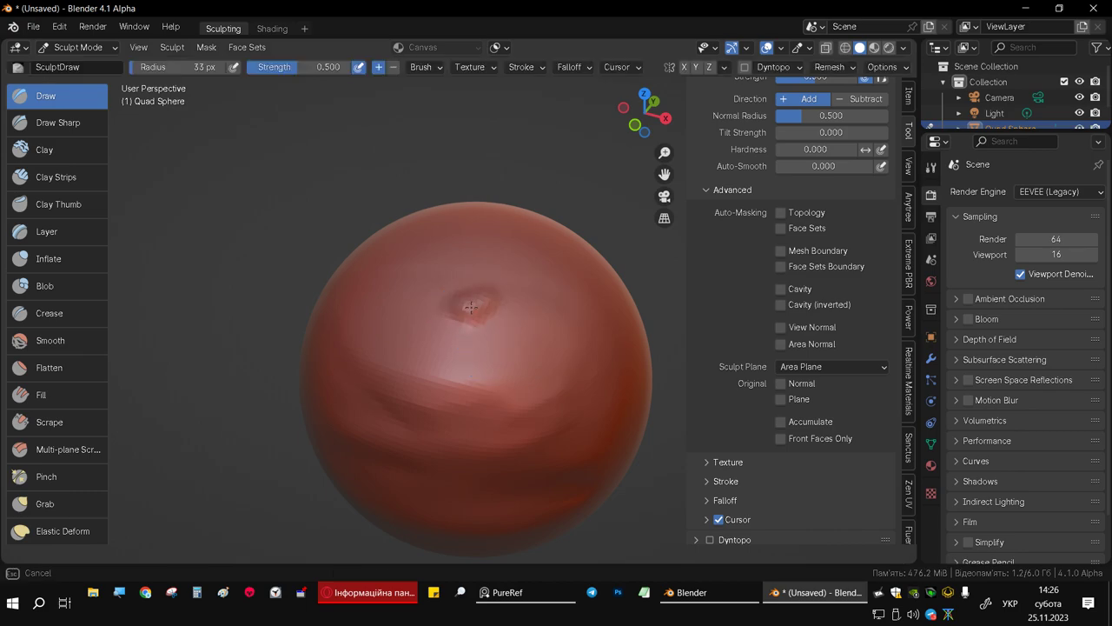
Switch to Scrape, enlarge it to 105 then 272 px, and scrape the sphere's centre
{"action": "left_click", "coordinate": [68, 423]}
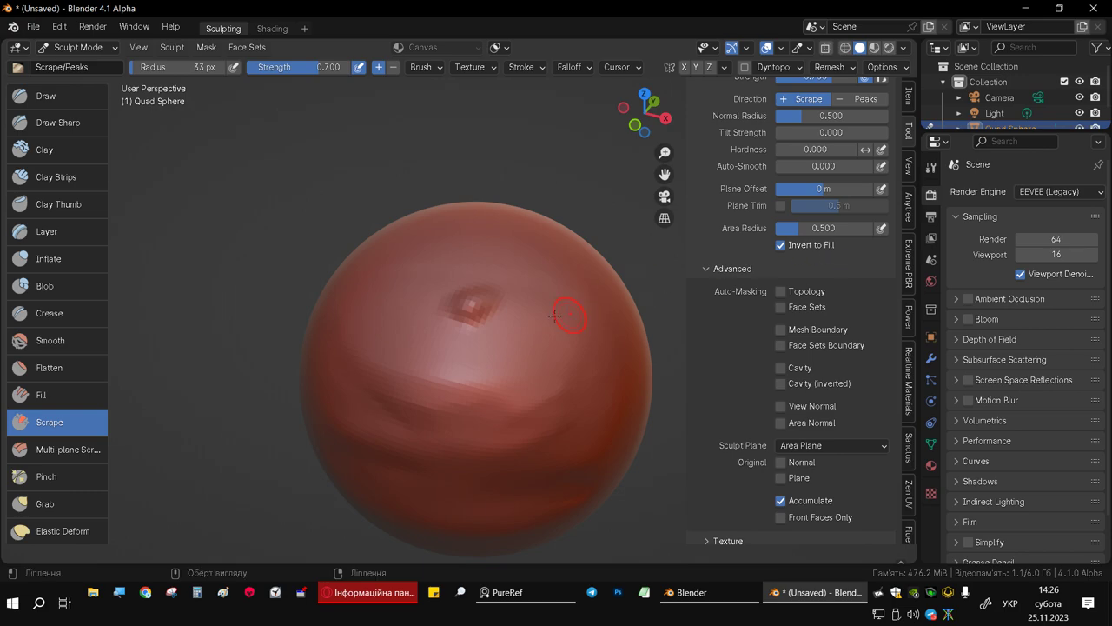
{"action": "scroll", "coordinate": [791, 326], "scroll_direction": "down", "scroll_amount": 3}
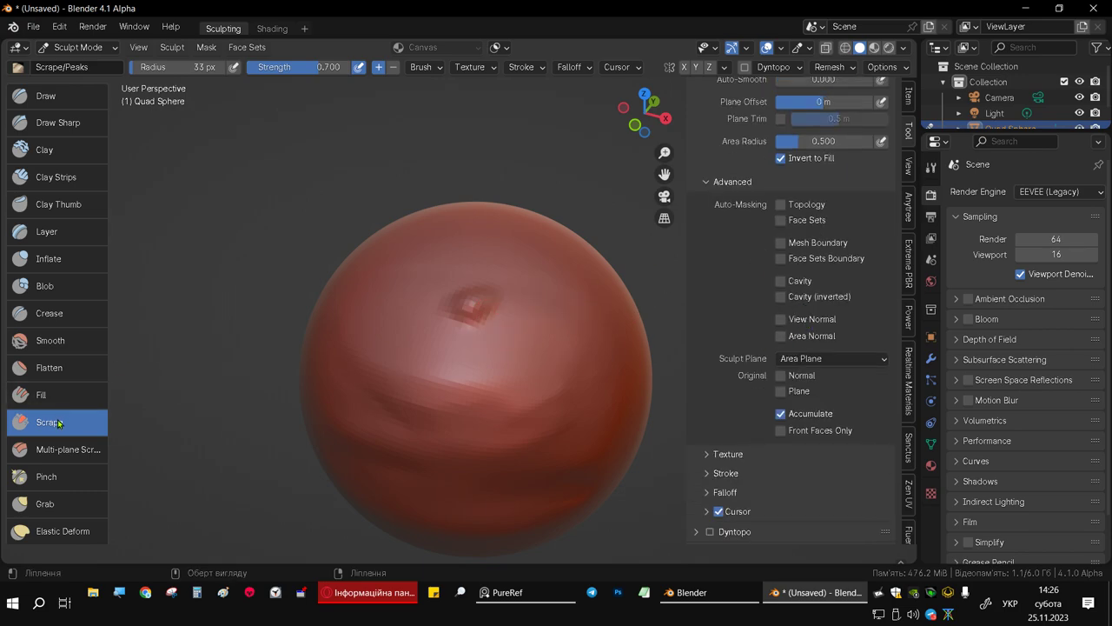
{"action": "scroll", "coordinate": [862, 391], "scroll_direction": "down", "scroll_amount": 2}
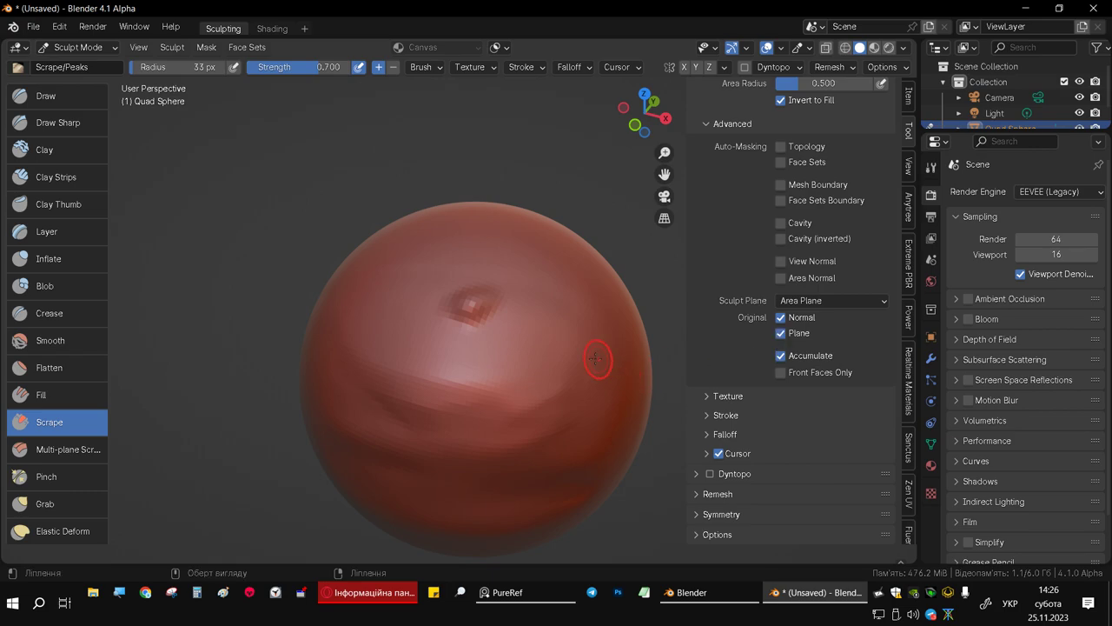
{"action": "mouse_move", "coordinate": [598, 359]}
{"action": "middle_mouse_down"}
{"action": "mouse_move", "coordinate": [541, 365]}
{"action": "mouse_move", "coordinate": [487, 348]}
{"action": "middle_mouse_up"}
{"action": "scroll", "coordinate": [468, 341], "scroll_direction": "up", "scroll_amount": 2}
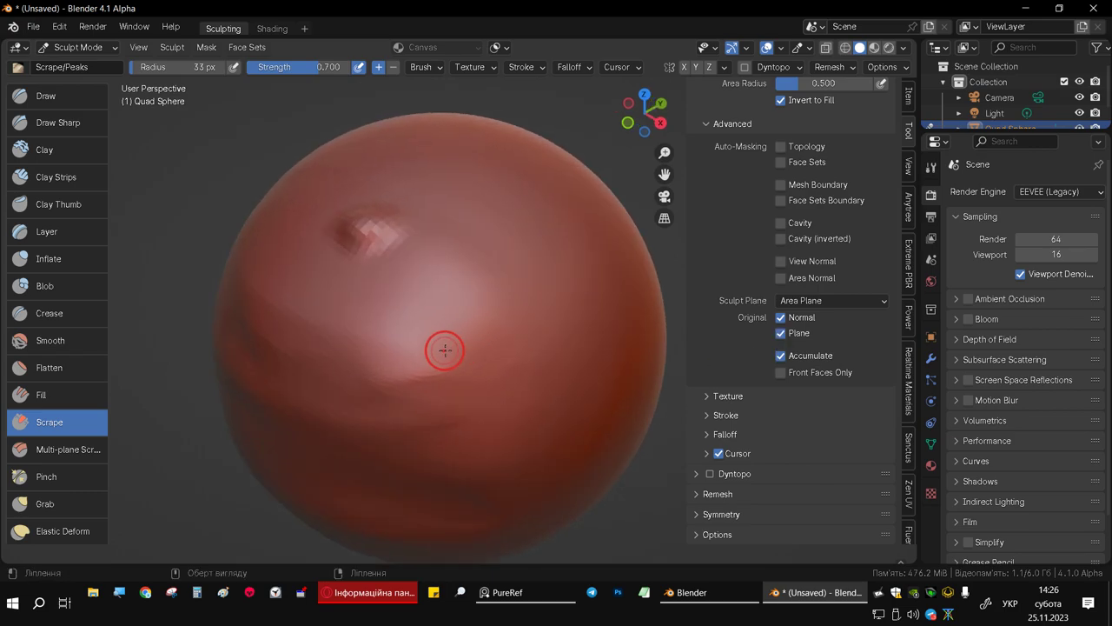
{"action": "key", "text": "f"}
{"action": "left_click", "coordinate": [205, 239]}
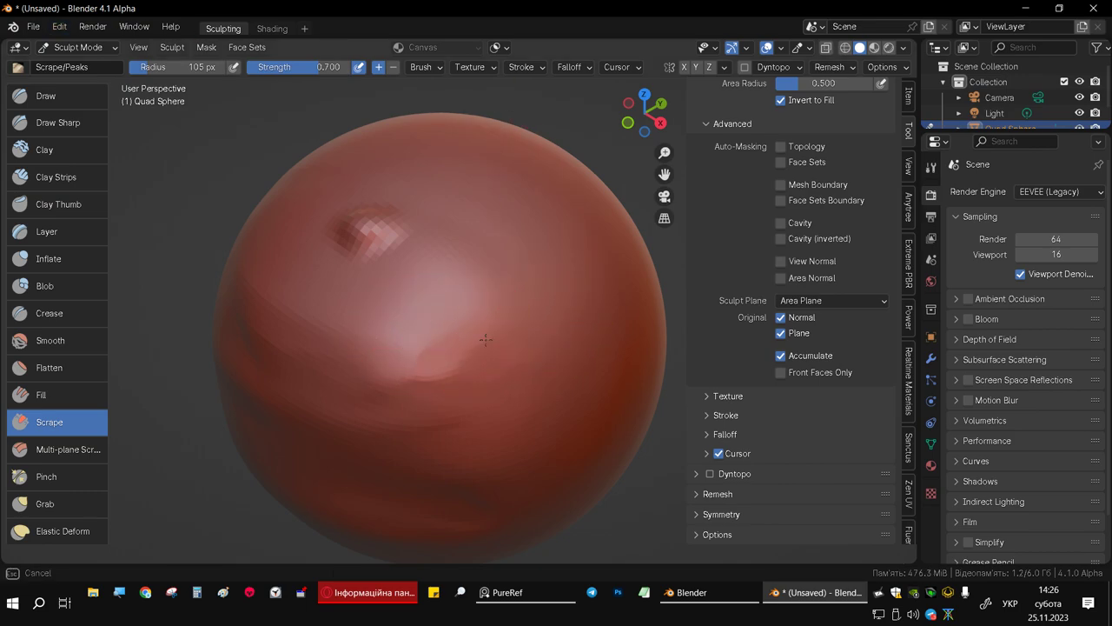
{"action": "middle_click_drag", "start_coordinate": [330, 365], "coordinate": [385, 394]}
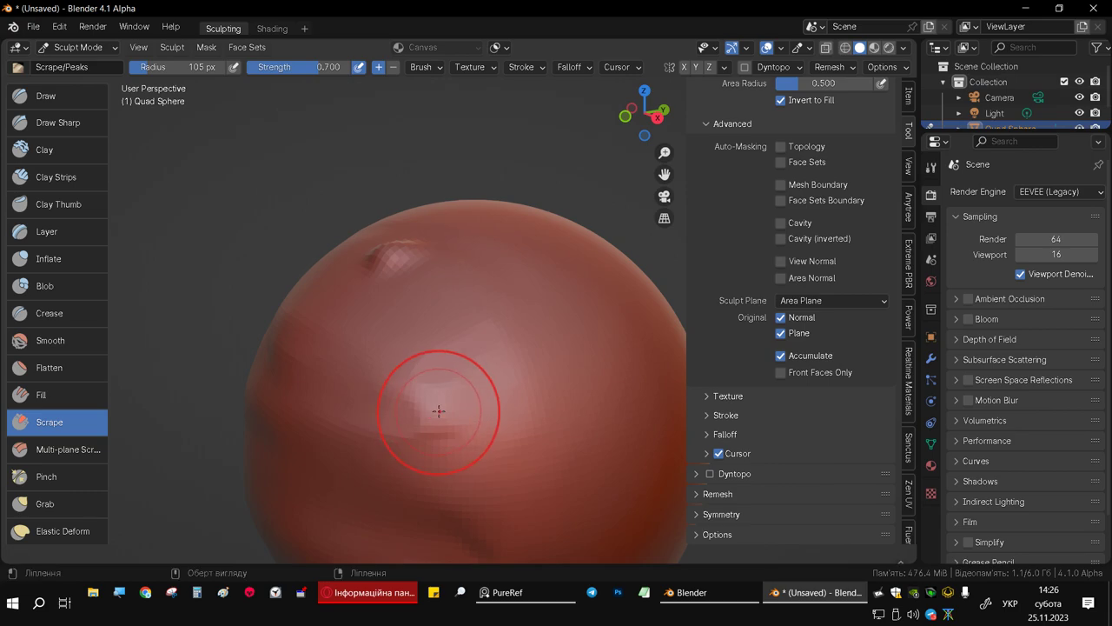
{"action": "key", "text": "f"}
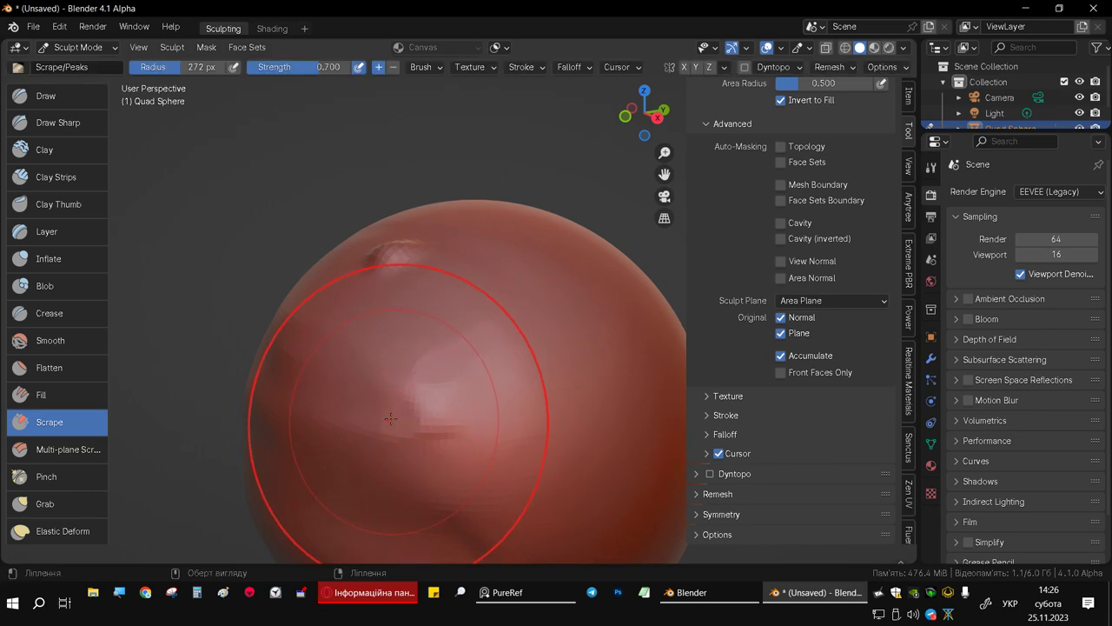
{"action": "middle_click_drag", "start_coordinate": [561, 412], "coordinate": [532, 417]}
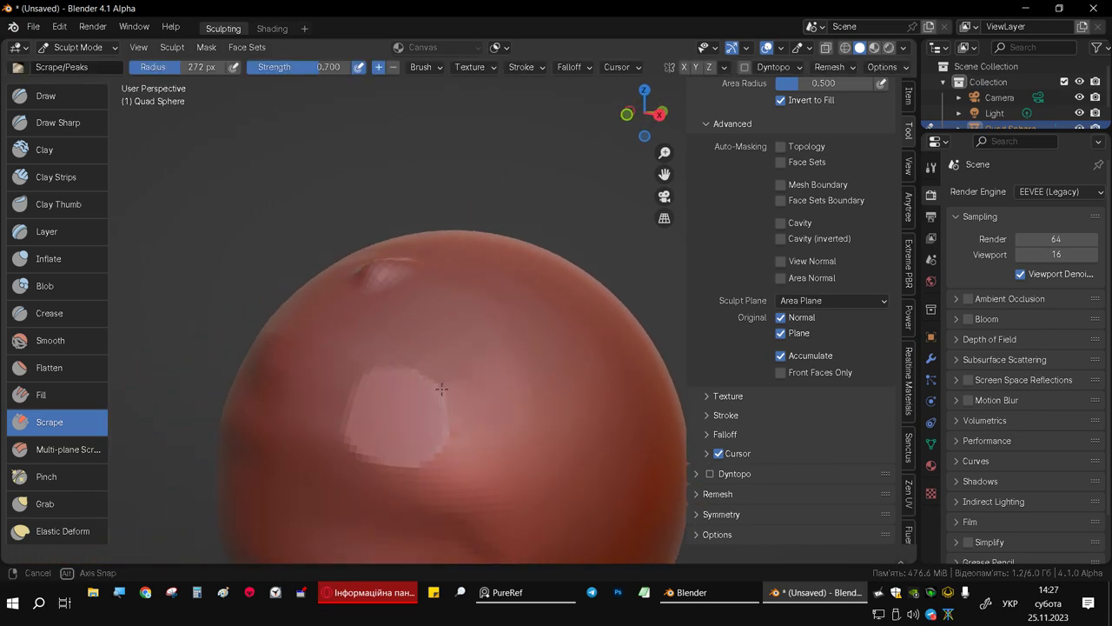
Turn on Cavity in Viewport Shading and inspect the scraped areas
{"action": "left_click", "coordinate": [904, 49]}
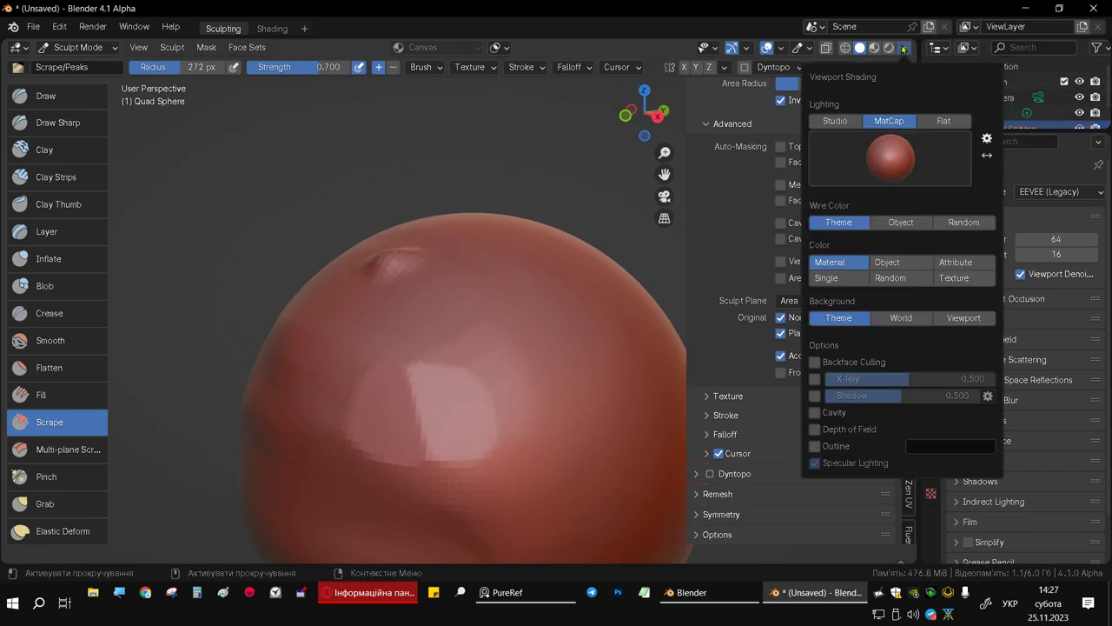
{"action": "left_click", "coordinate": [815, 412]}
{"action": "middle_click_drag", "start_coordinate": [504, 368], "coordinate": [475, 376]}
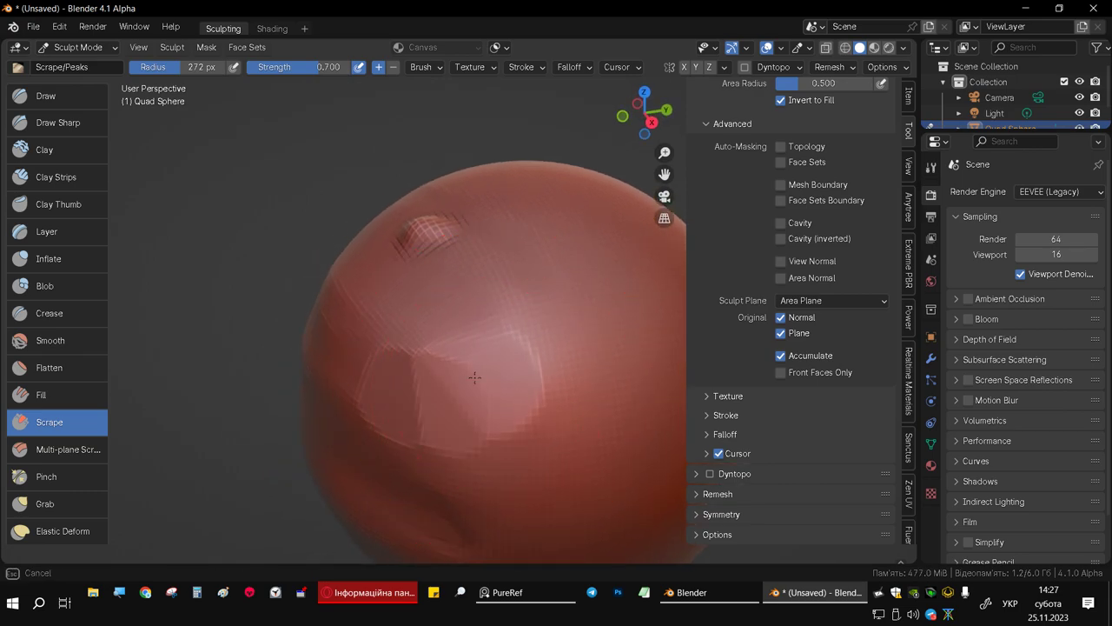
{"action": "mouse_move", "coordinate": [548, 354]}
{"action": "middle_mouse_down"}
{"action": "mouse_move", "coordinate": [434, 323]}
{"action": "mouse_move", "coordinate": [536, 372]}
{"action": "middle_mouse_up"}
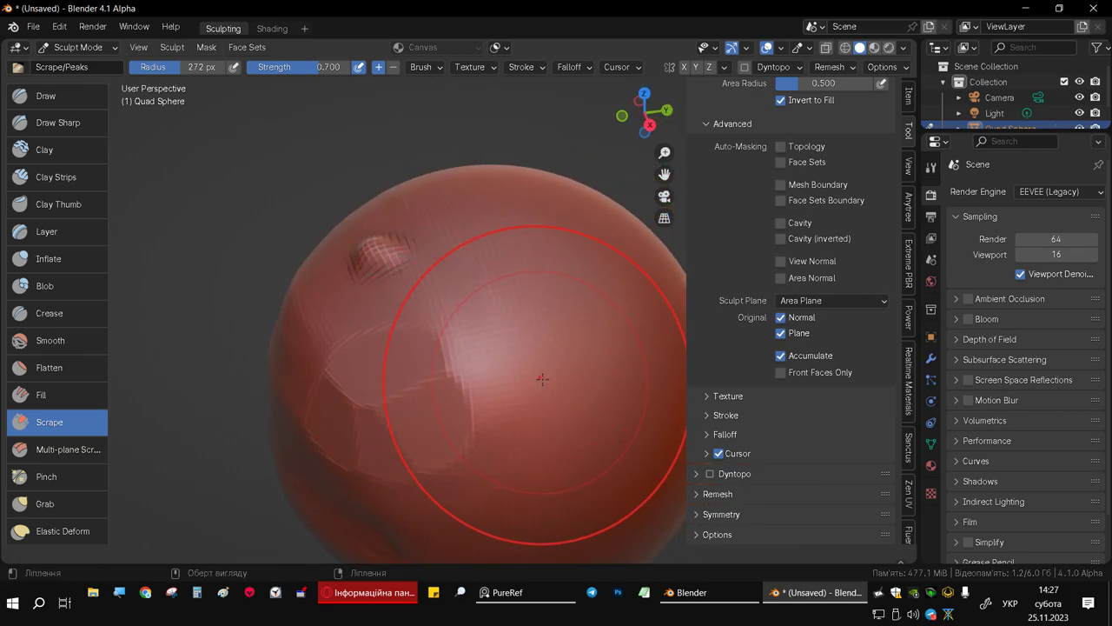
Resize the Scrape brush to 113 then 191 px and scrape flat patches across the top
{"action": "key", "text": "f"}
{"action": "left_click", "coordinate": [463, 371]}
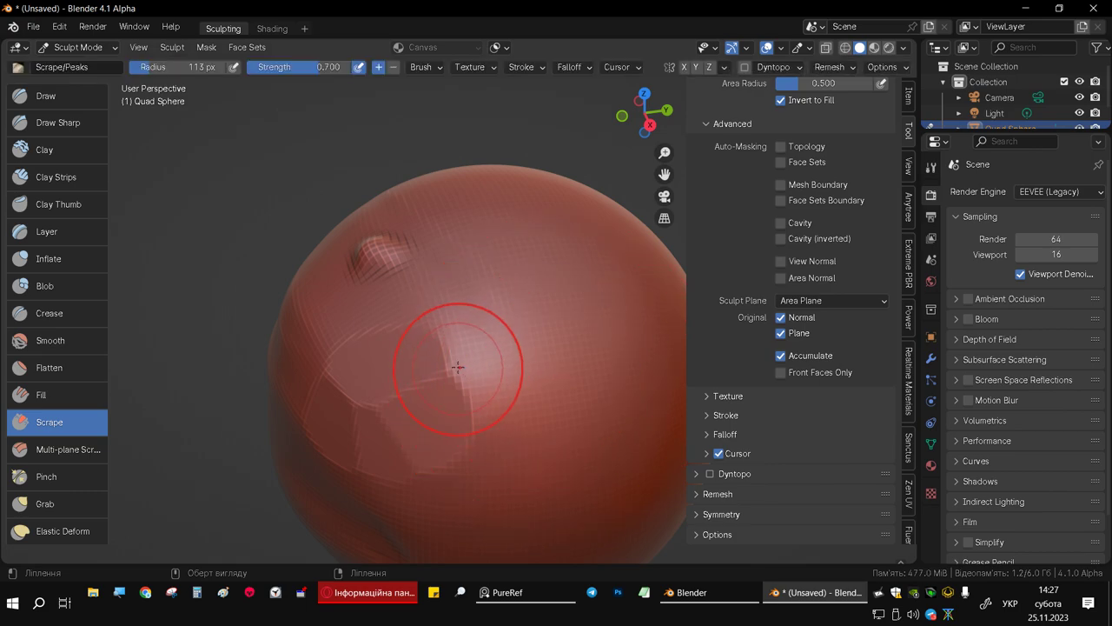
{"action": "key", "text": "f"}
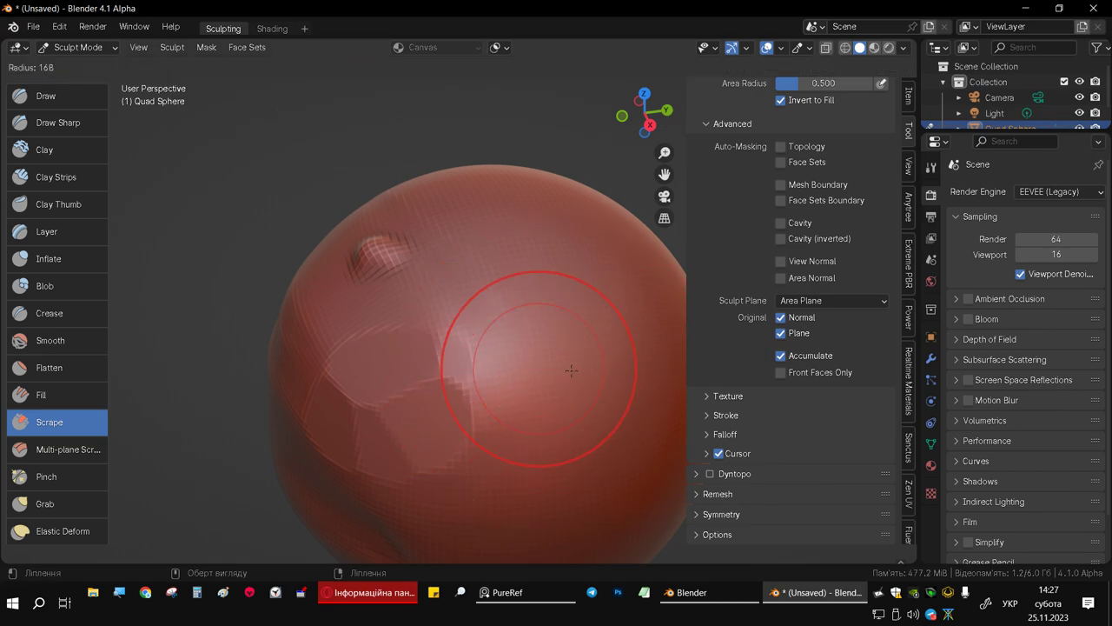
{"action": "left_click", "coordinate": [613, 396]}
{"action": "mouse_move", "coordinate": [513, 393]}
{"action": "left_mouse_down"}
{"action": "mouse_move", "coordinate": [479, 354]}
{"action": "mouse_move", "coordinate": [491, 327]}
{"action": "left_mouse_up"}
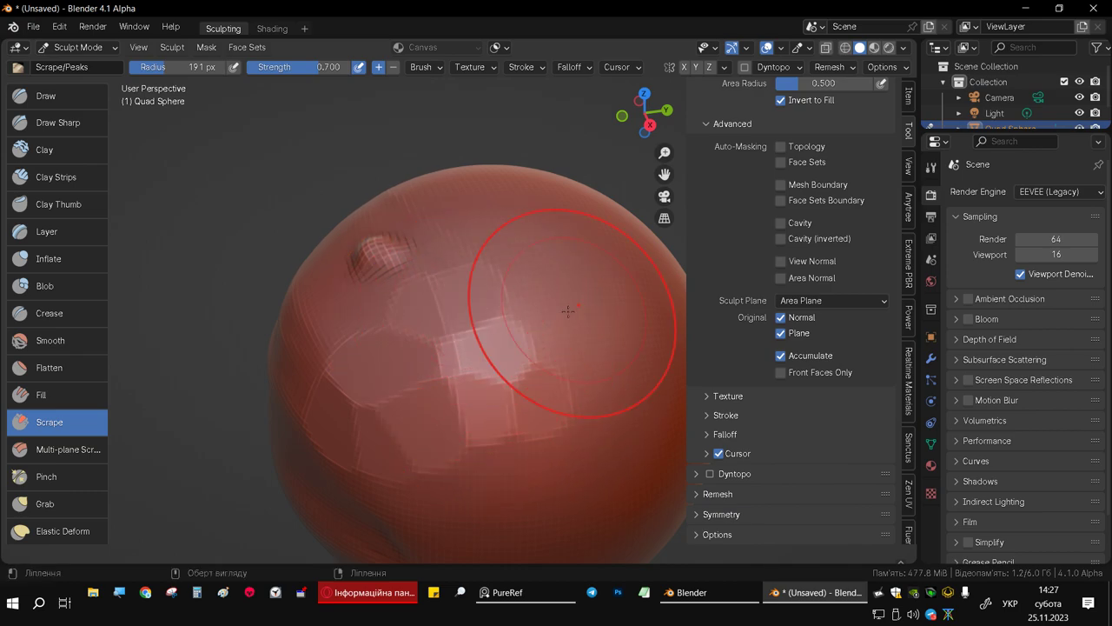
{"action": "middle_click_drag", "start_coordinate": [569, 310], "coordinate": [492, 330]}
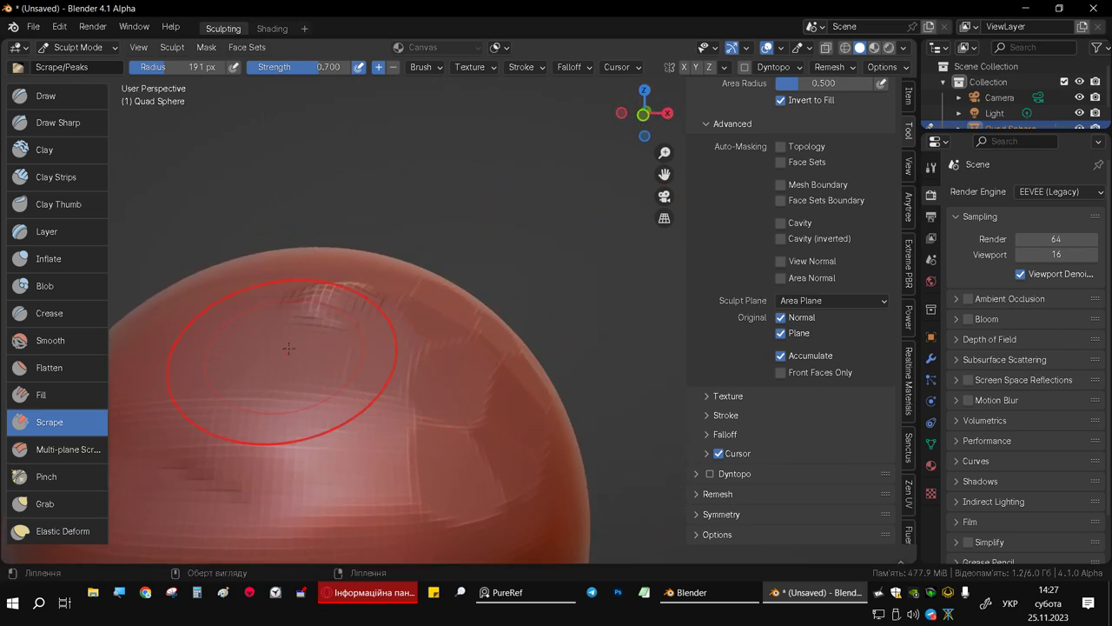
{"action": "left_click_drag", "start_coordinate": [257, 318], "coordinate": [307, 347]}
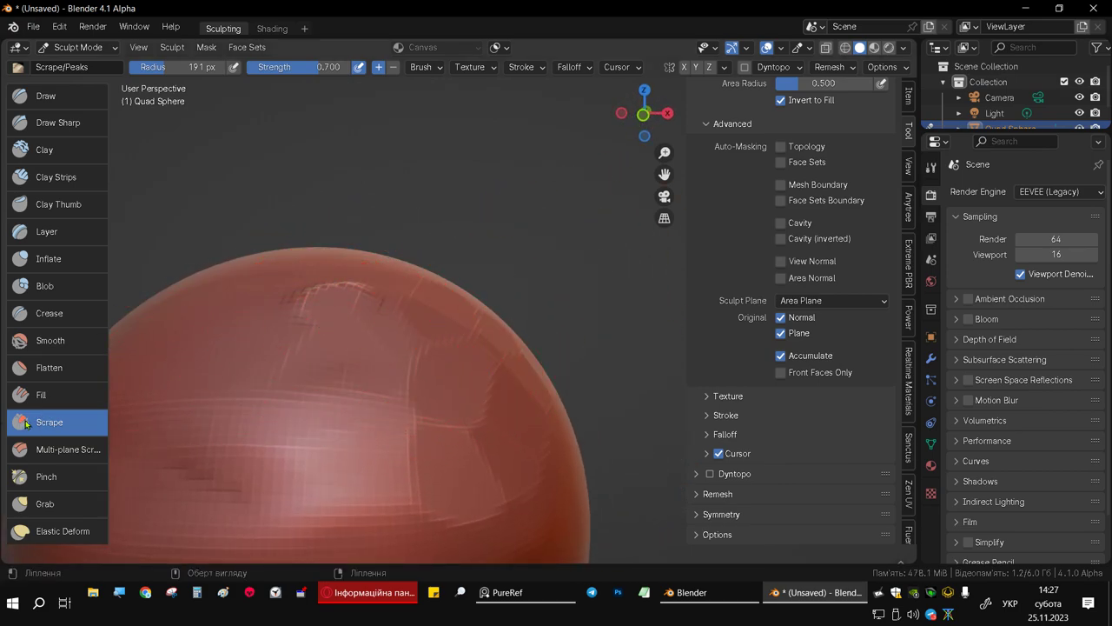
{"action": "middle_click_drag", "start_coordinate": [365, 348], "coordinate": [383, 379]}
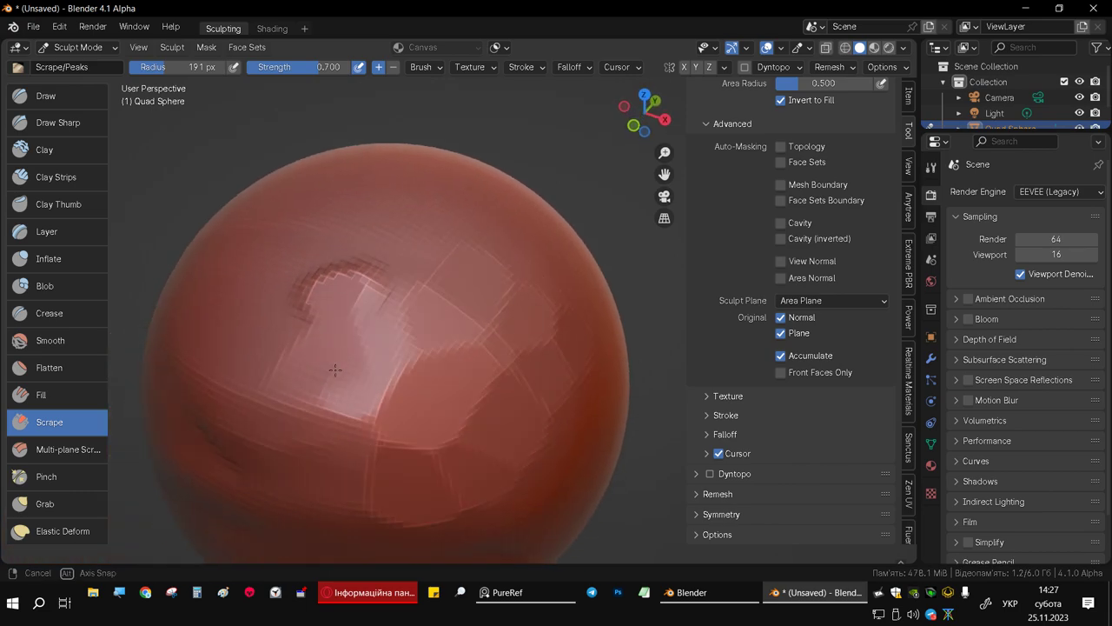
Enlarge the Scrape brush to 365 px and scrape broad flat areas at the centre and lower facet
{"action": "key", "text": "f"}
{"action": "left_click", "coordinate": [417, 378]}
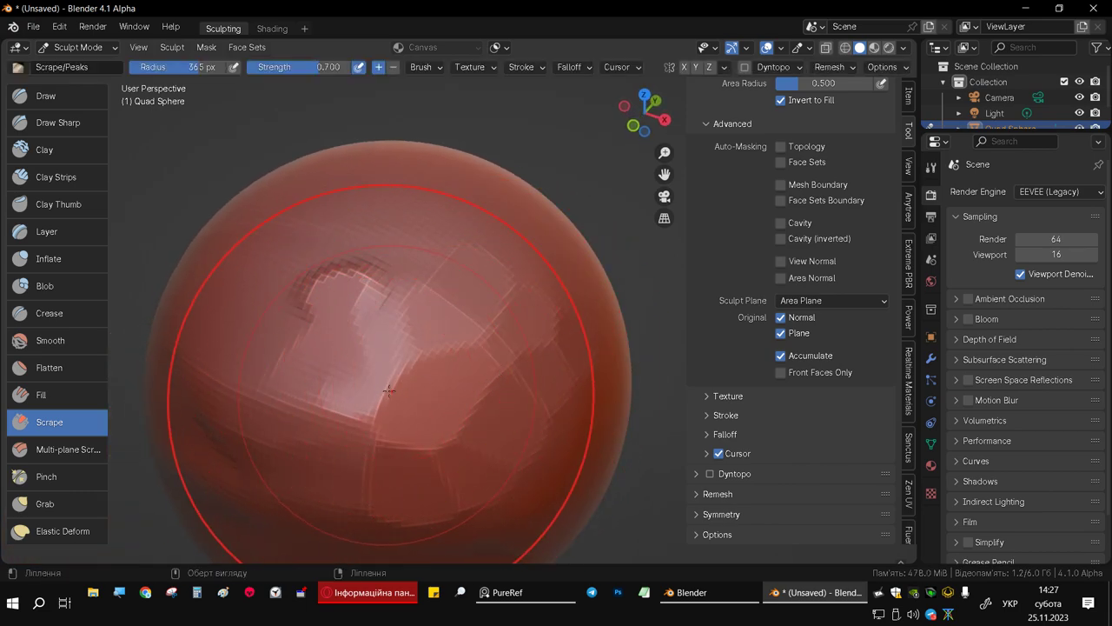
{"action": "left_click_drag", "start_coordinate": [418, 378], "coordinate": [442, 369]}
{"action": "middle_click_drag", "start_coordinate": [565, 308], "coordinate": [391, 319]}
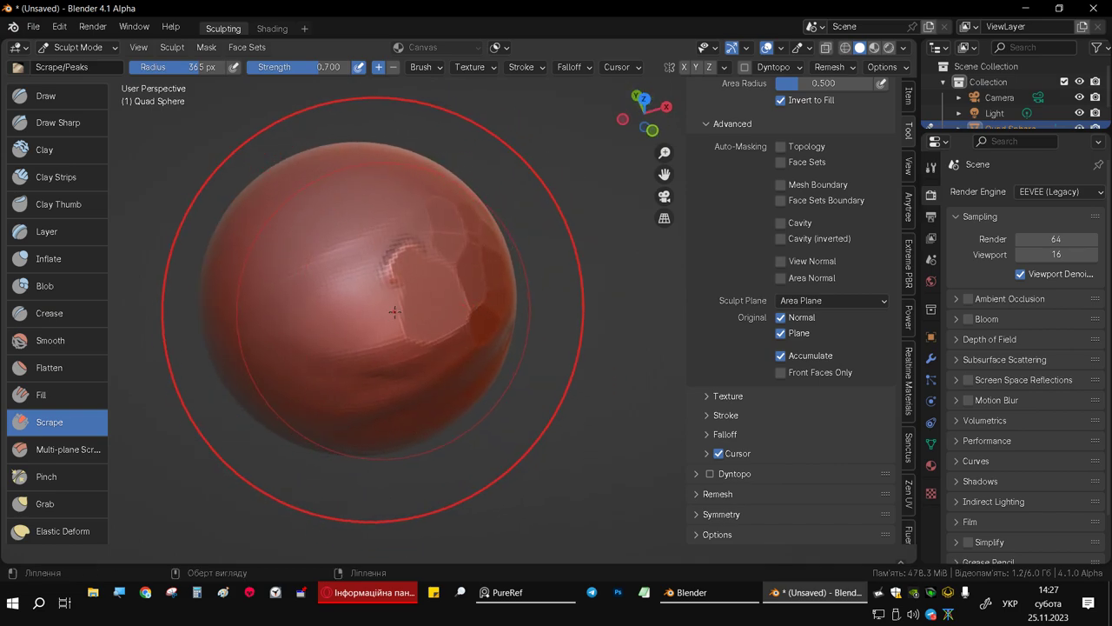
{"action": "left_click_drag", "start_coordinate": [390, 319], "coordinate": [399, 317]}
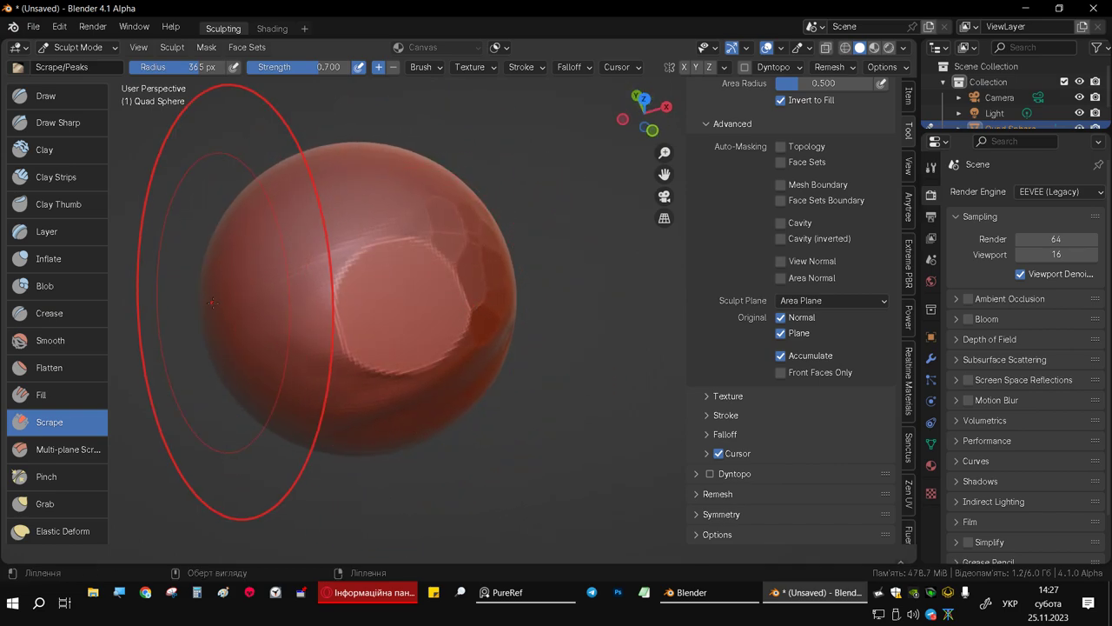
{"action": "left_click_drag", "start_coordinate": [149, 309], "coordinate": [444, 319]}
{"action": "middle_click_drag", "start_coordinate": [129, 315], "coordinate": [375, 500]}
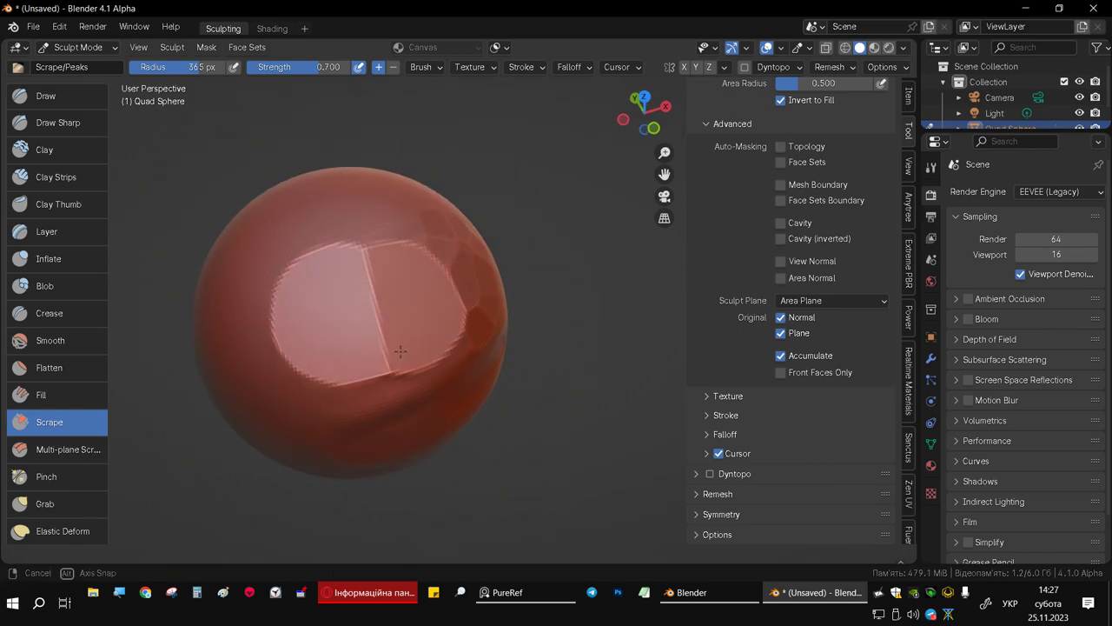
{"action": "mouse_move", "coordinate": [375, 500]}
{"action": "left_mouse_down"}
{"action": "mouse_move", "coordinate": [435, 392]}
{"action": "mouse_move", "coordinate": [380, 350]}
{"action": "left_mouse_up"}
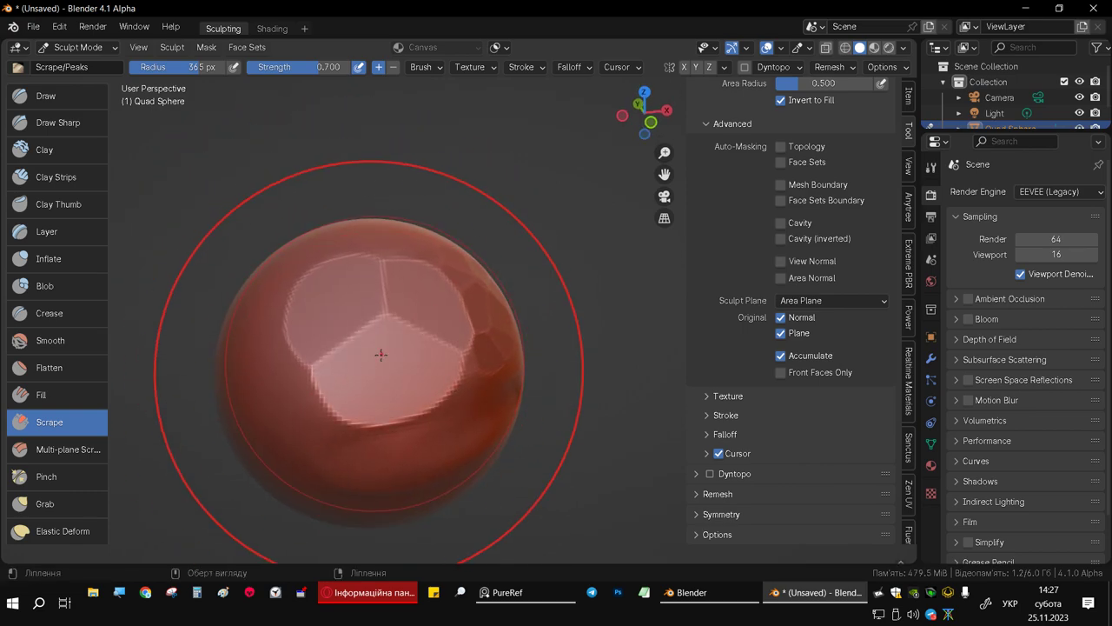
Scrape the patch again to reshape it, then inspect the facets
{"action": "middle_click_drag", "start_coordinate": [380, 351], "coordinate": [423, 381]}
{"action": "left_click_drag", "start_coordinate": [423, 381], "coordinate": [474, 391]}
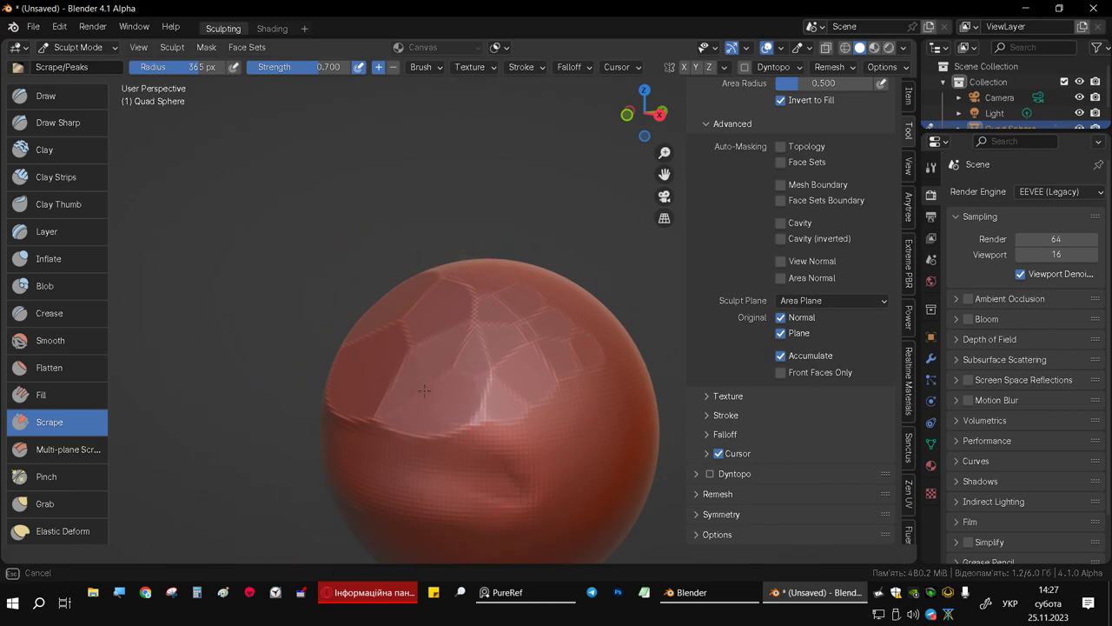
{"action": "middle_click_drag", "start_coordinate": [434, 416], "coordinate": [365, 417]}
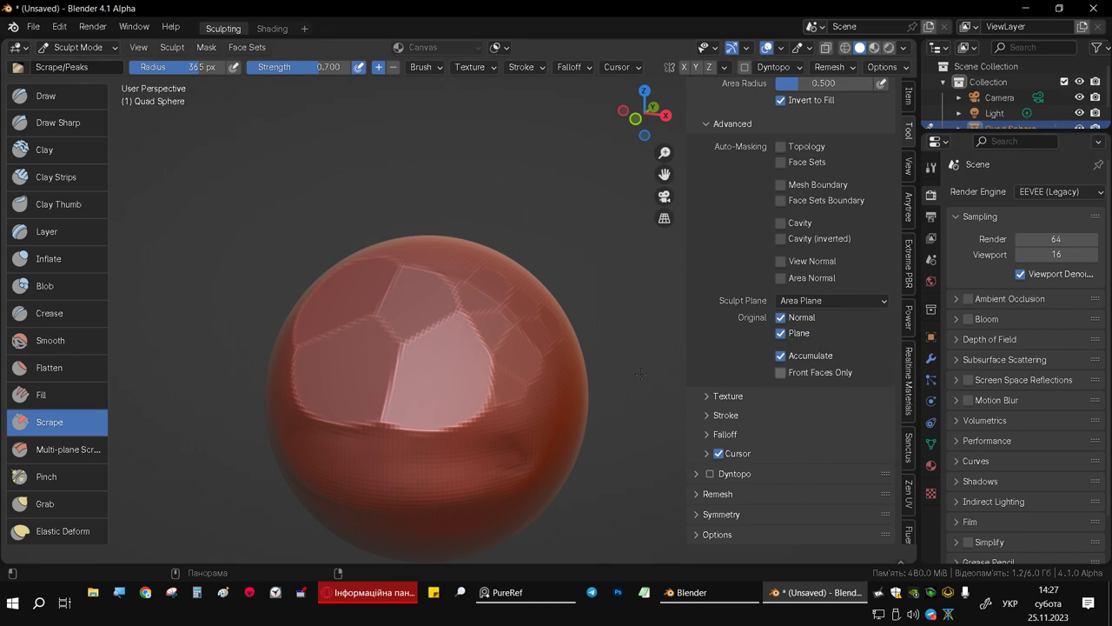
{"action": "scroll", "coordinate": [721, 295], "scroll_direction": "down", "scroll_amount": 1}
{"action": "scroll", "coordinate": [720, 295], "scroll_direction": "up", "scroll_amount": 3}
{"action": "mouse_move", "coordinate": [521, 322]}
{"action": "middle_mouse_down"}
{"action": "mouse_move", "coordinate": [419, 335]}
{"action": "mouse_move", "coordinate": [348, 322]}
{"action": "middle_mouse_up"}
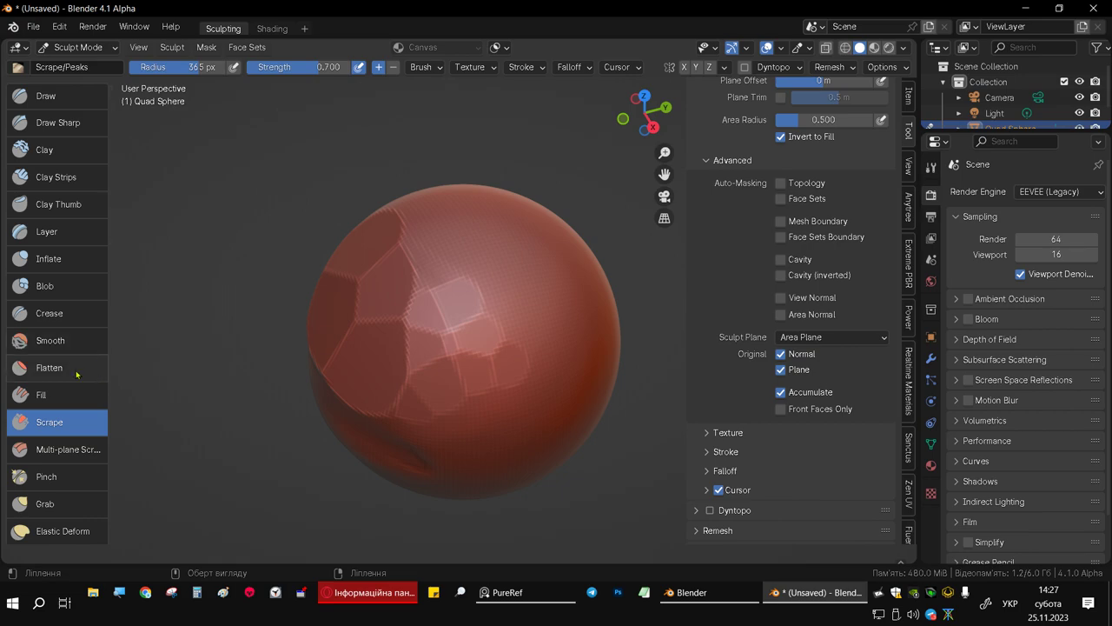
Switch to the Flatten brush and flatten the faceted patch and sphere top
{"action": "left_click", "coordinate": [50, 368]}
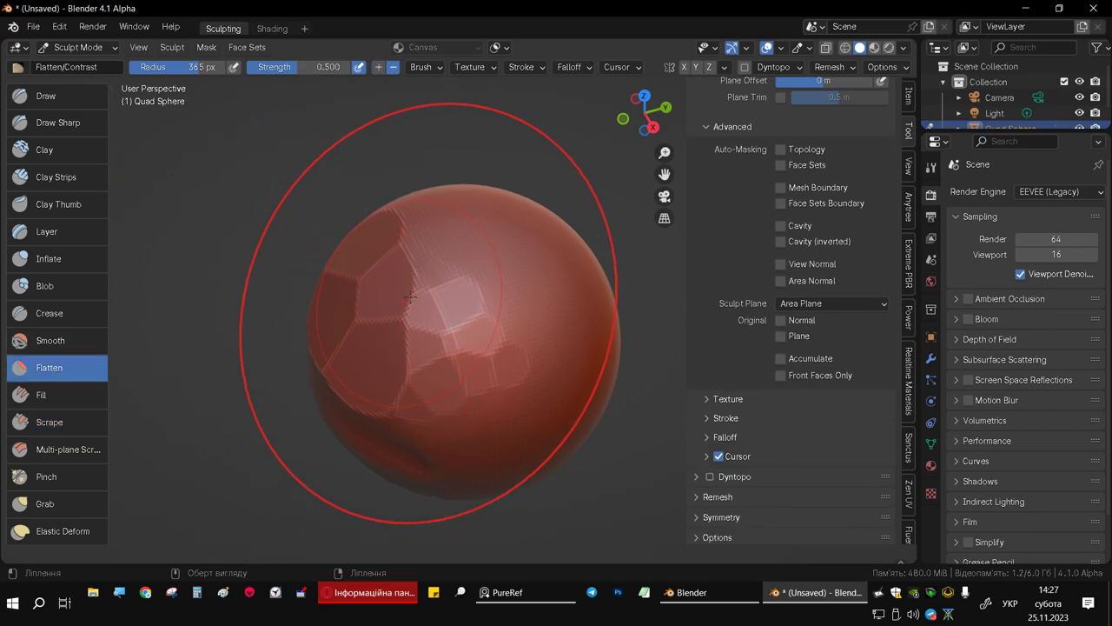
{"action": "middle_click_drag", "start_coordinate": [496, 300], "coordinate": [400, 320]}
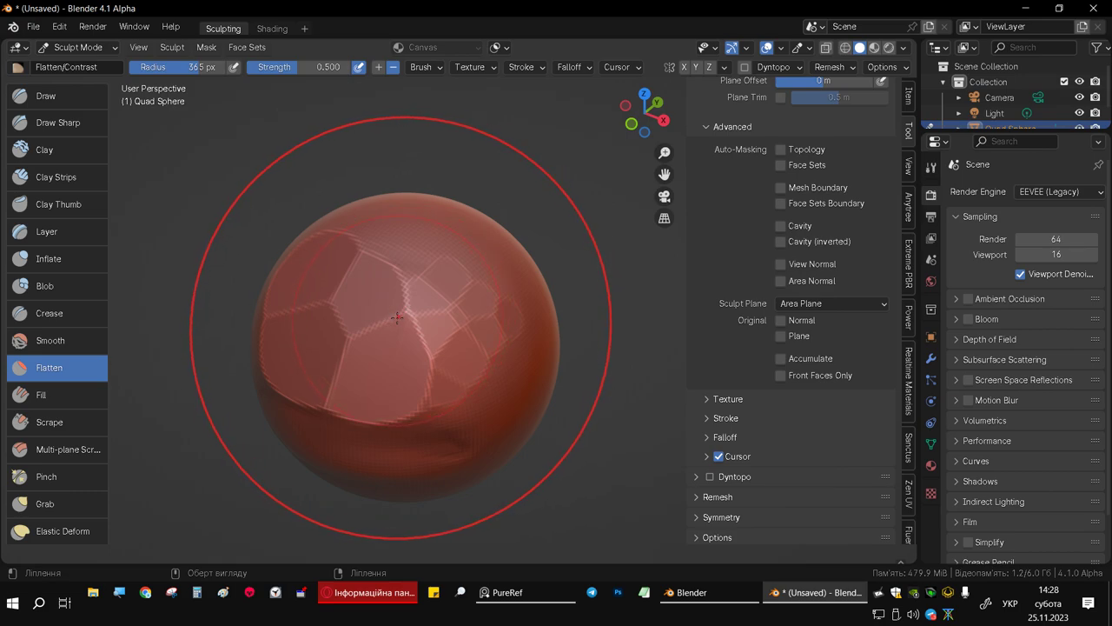
{"action": "left_click_drag", "start_coordinate": [409, 310], "coordinate": [387, 331]}
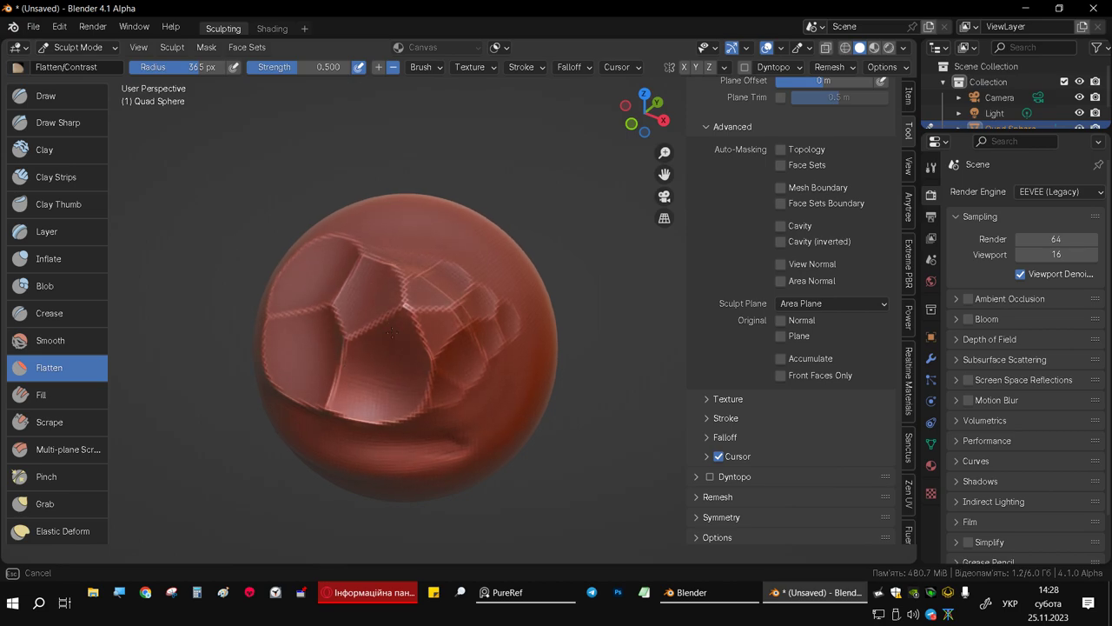
{"action": "mouse_move", "coordinate": [395, 335]}
{"action": "middle_mouse_down"}
{"action": "mouse_move", "coordinate": [498, 250]}
{"action": "mouse_move", "coordinate": [351, 356]}
{"action": "middle_mouse_up"}
{"action": "left_click_drag", "start_coordinate": [351, 357], "coordinate": [228, 365]}
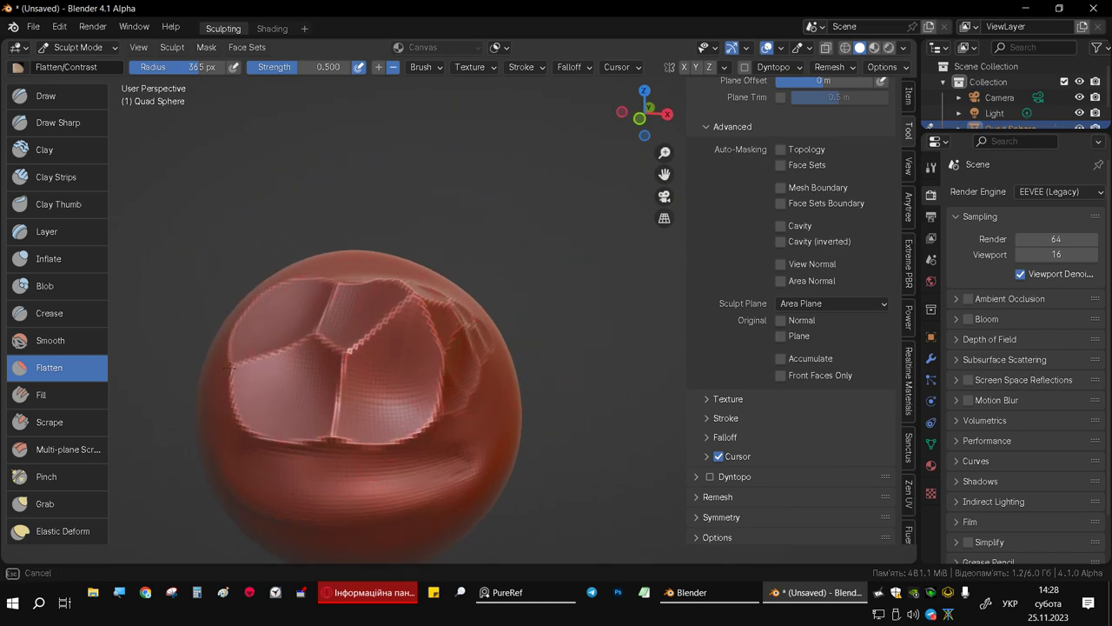
{"action": "middle_click_drag", "start_coordinate": [299, 346], "coordinate": [464, 313]}
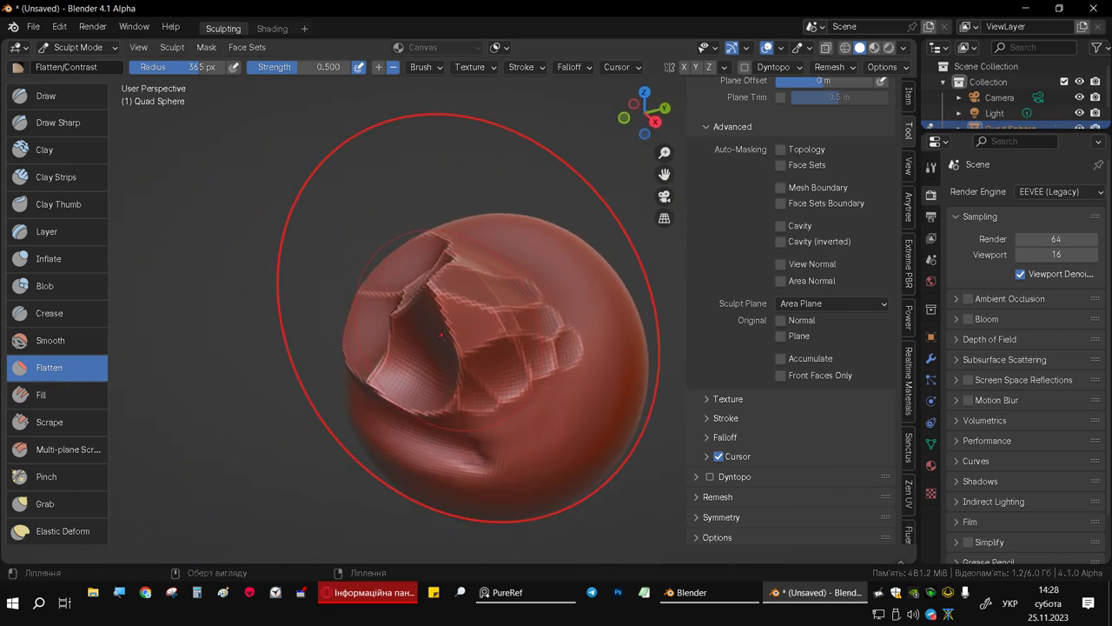
Keep flattening the patch and the sphere's lower part into smoother planes
{"action": "mouse_move", "coordinate": [463, 313]}
{"action": "left_mouse_down"}
{"action": "mouse_move", "coordinate": [417, 325]}
{"action": "mouse_move", "coordinate": [426, 292]}
{"action": "left_mouse_up"}
{"action": "middle_click_drag", "start_coordinate": [427, 293], "coordinate": [434, 293]}
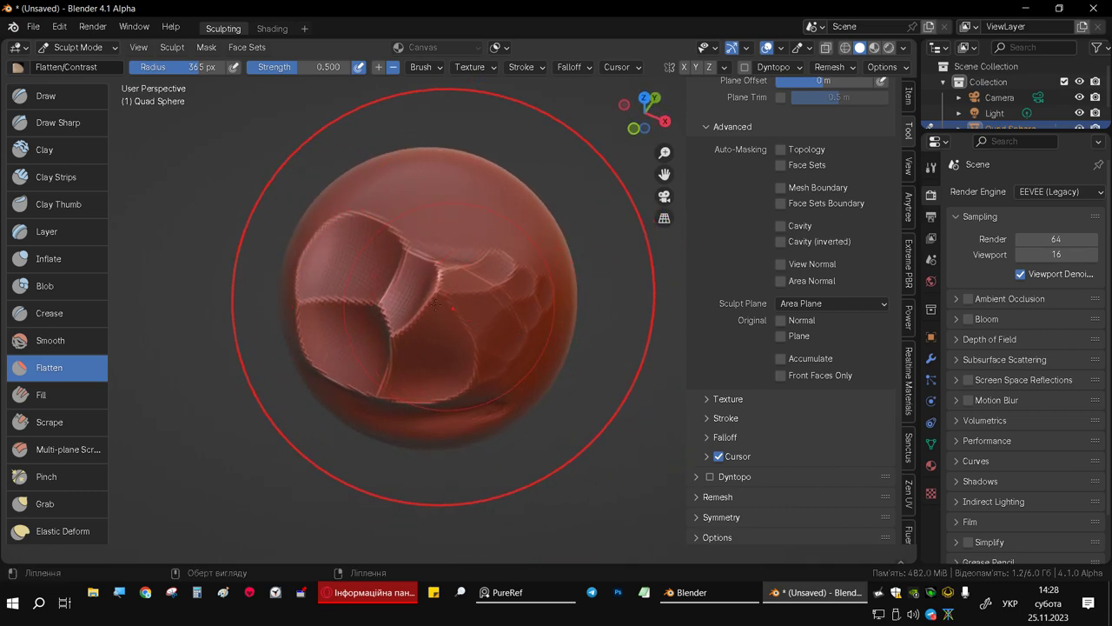
{"action": "mouse_move", "coordinate": [434, 293]}
{"action": "left_mouse_down"}
{"action": "mouse_move", "coordinate": [413, 317]}
{"action": "mouse_move", "coordinate": [402, 308]}
{"action": "left_mouse_up"}
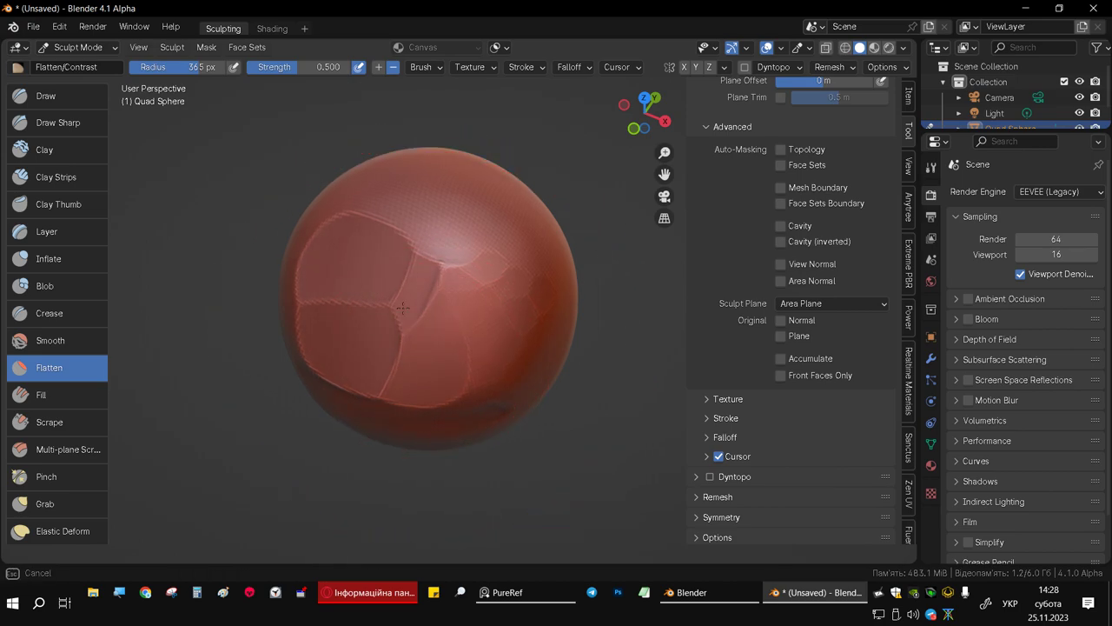
{"action": "left_click_drag", "start_coordinate": [465, 329], "coordinate": [461, 322]}
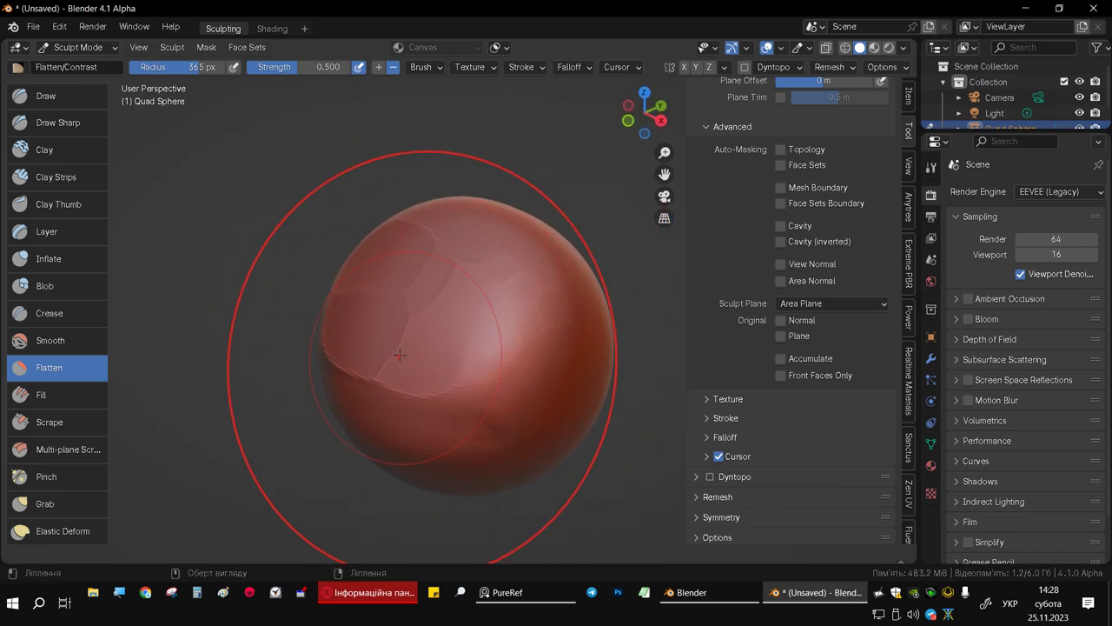
{"action": "middle_click_drag", "start_coordinate": [460, 322], "coordinate": [457, 307]}
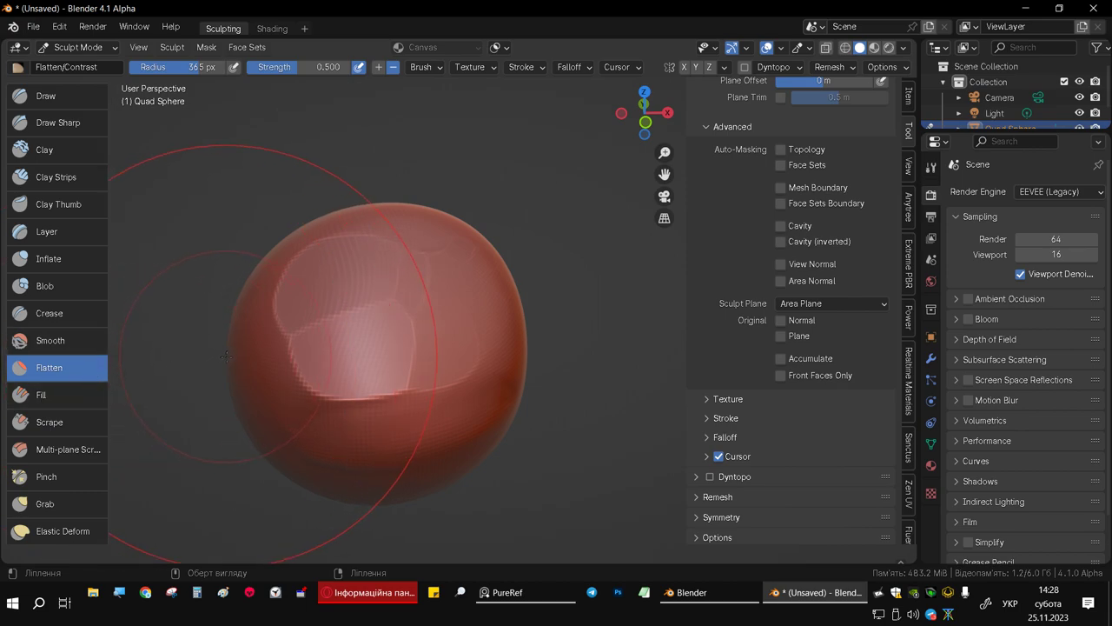
{"action": "middle_click_drag", "start_coordinate": [347, 355], "coordinate": [404, 333]}
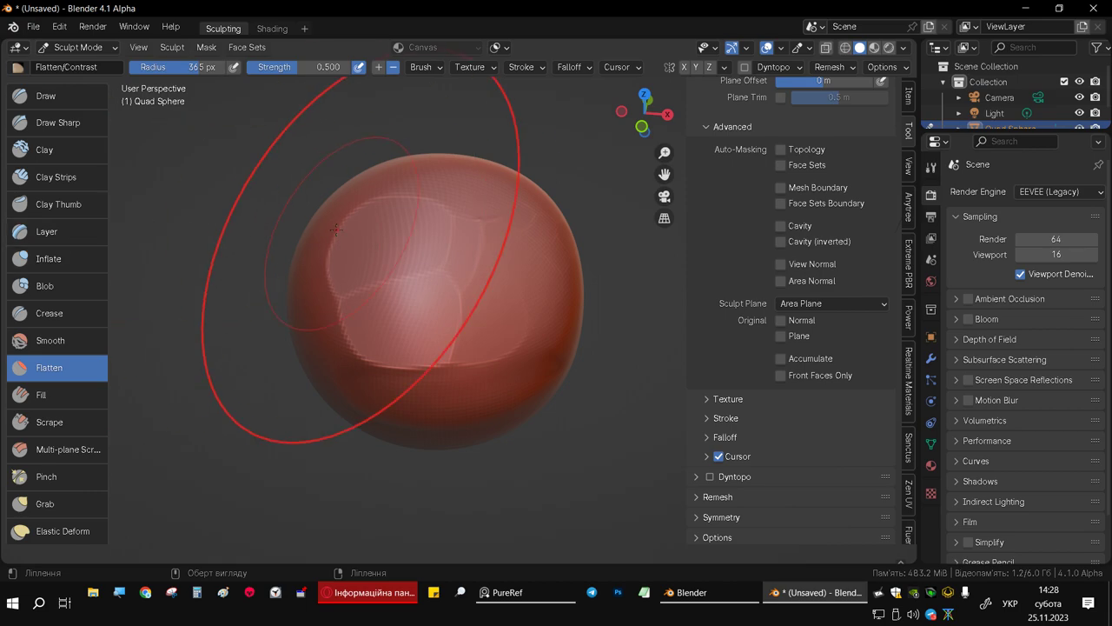
{"action": "left_click_drag", "start_coordinate": [372, 286], "coordinate": [466, 458]}
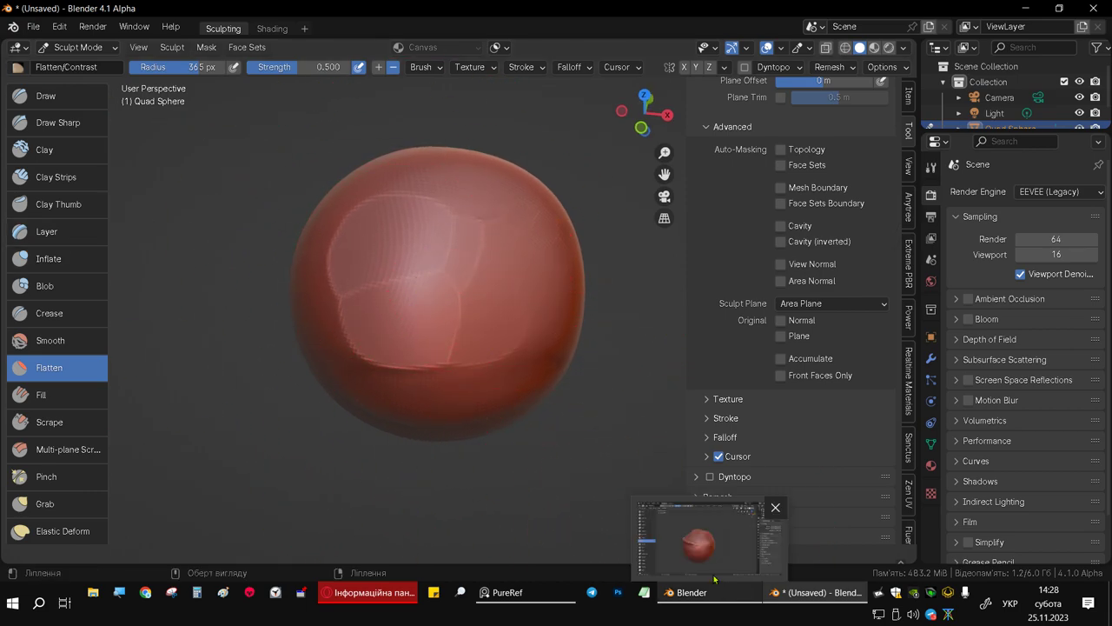
{"action": "mouse_move", "coordinate": [462, 295]}
{"action": "middle_mouse_down"}
{"action": "mouse_move", "coordinate": [459, 274]}
{"action": "mouse_move", "coordinate": [443, 287]}
{"action": "middle_mouse_up"}
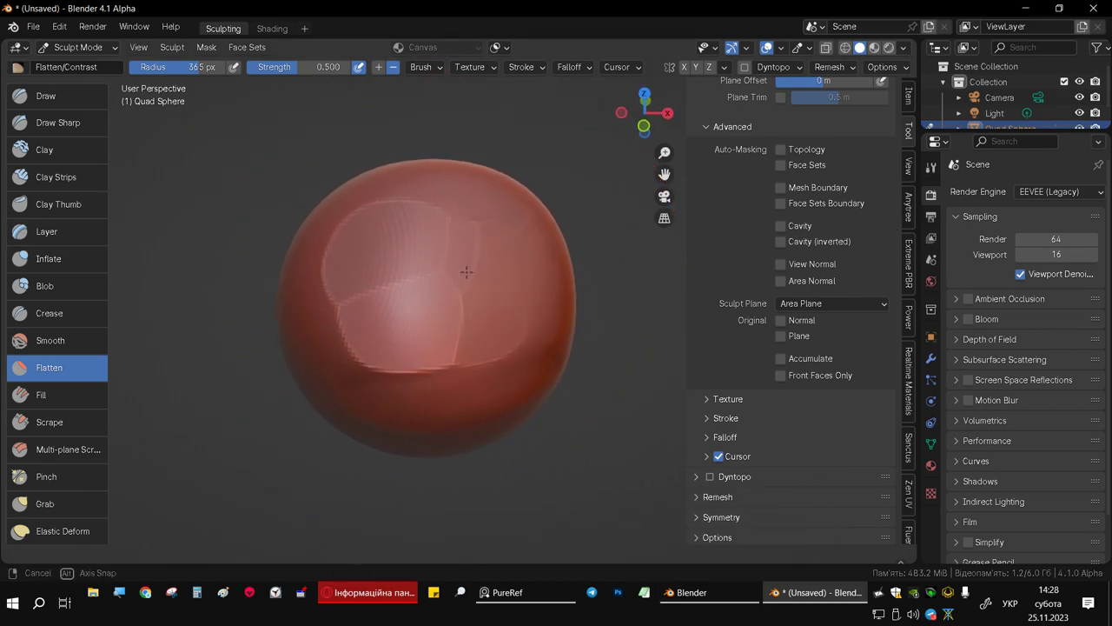
Switch to the Simplify brush at 136 px radius with the sphere shown as wireframe
{"action": "scroll", "coordinate": [75, 368], "scroll_direction": "down", "scroll_amount": 2}
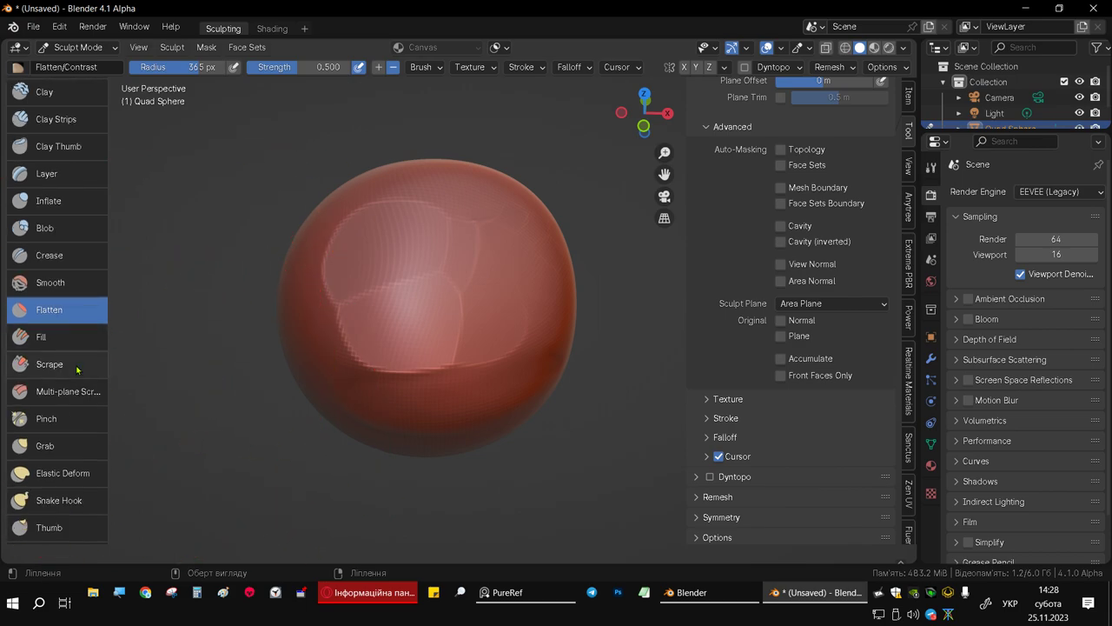
{"action": "scroll", "coordinate": [75, 367], "scroll_direction": "down", "scroll_amount": 3}
{"action": "scroll", "coordinate": [75, 368], "scroll_direction": "up", "scroll_amount": 1}
{"action": "scroll", "coordinate": [74, 378], "scroll_direction": "down", "scroll_amount": 7}
{"action": "scroll", "coordinate": [74, 378], "scroll_direction": "down", "scroll_amount": 3}
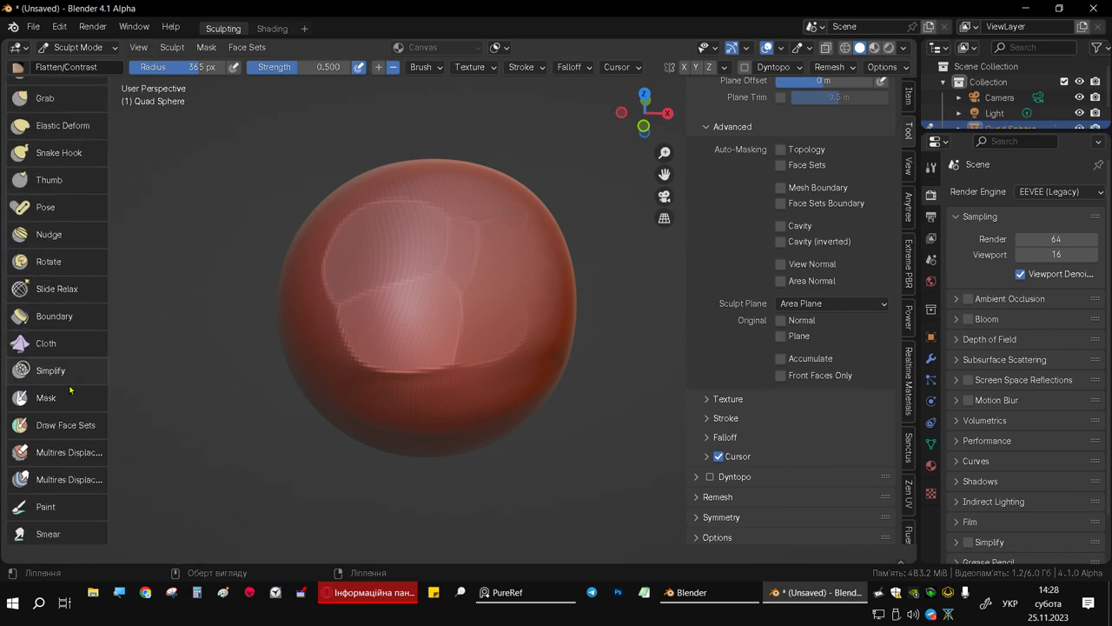
{"action": "left_click", "coordinate": [59, 374]}
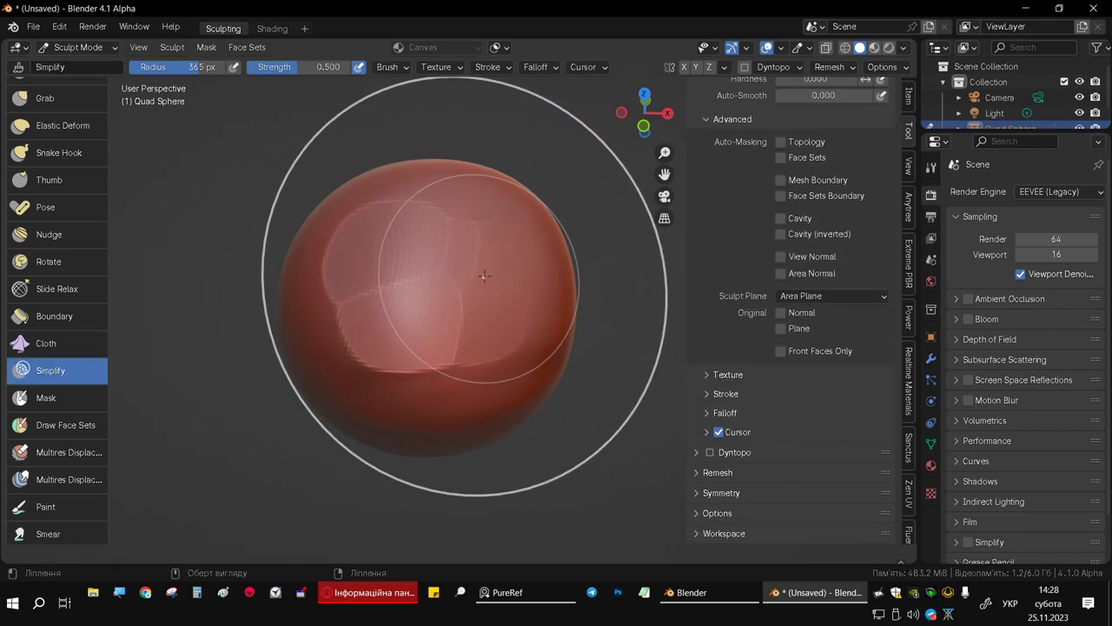
{"action": "key", "text": "shift+z"}
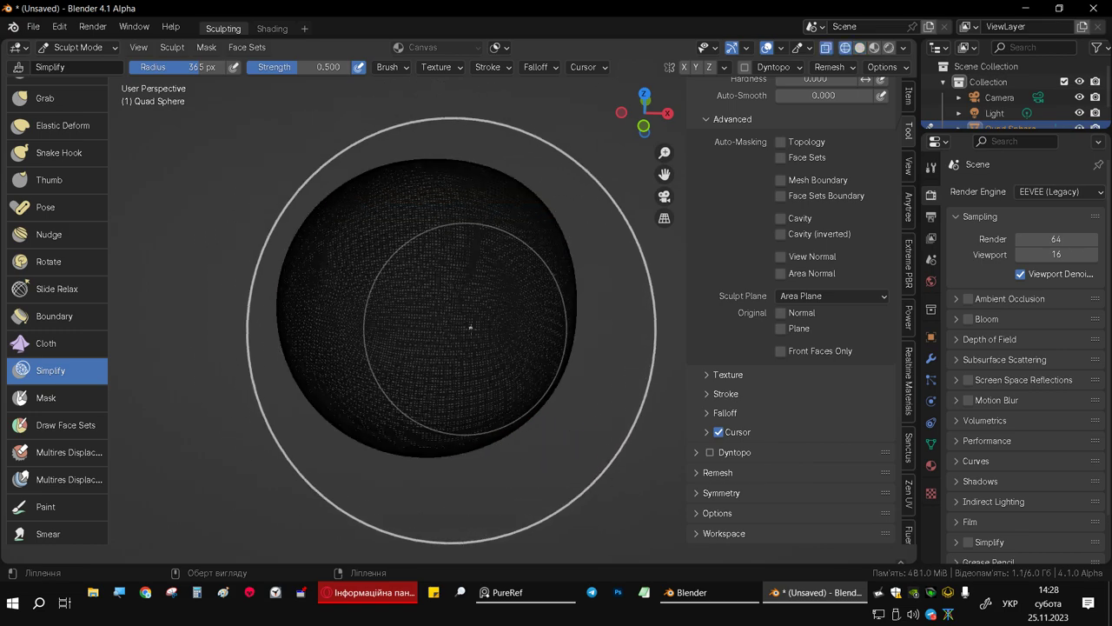
{"action": "key", "text": "f"}
{"action": "left_click", "coordinate": [348, 301]}
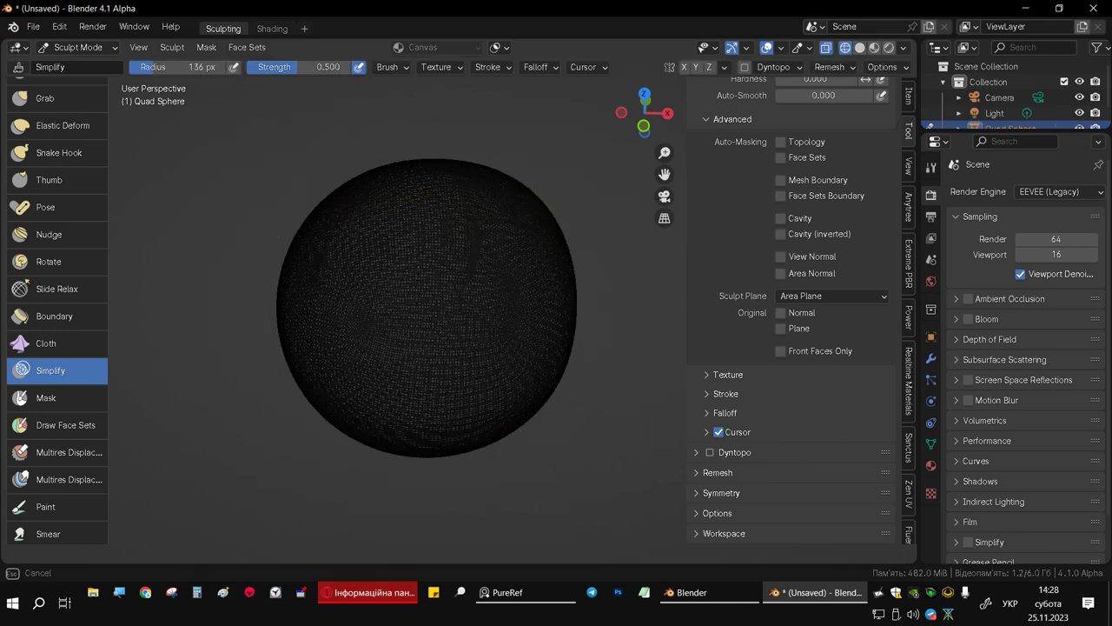
{"action": "mouse_move", "coordinate": [487, 305]}
{"action": "middle_mouse_down"}
{"action": "mouse_move", "coordinate": [424, 254]}
{"action": "mouse_move", "coordinate": [407, 315]}
{"action": "middle_mouse_up"}
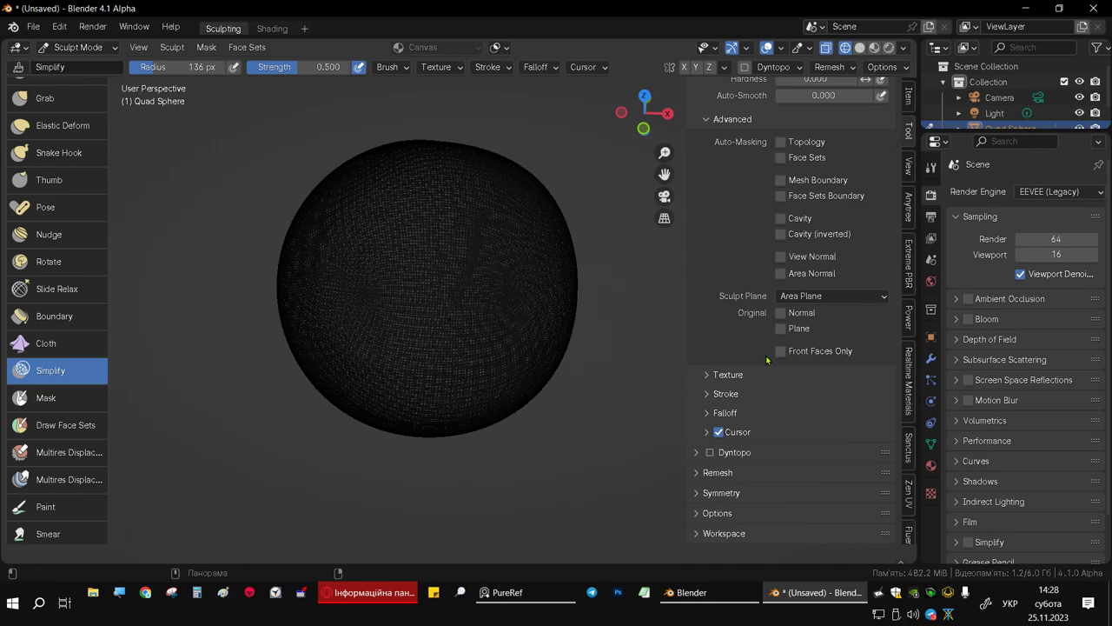
Turn on Dyntopo and expand its settings: 1.00 px detail, Subdivide Collapse, Relative Detail
{"action": "left_click", "coordinate": [711, 455]}
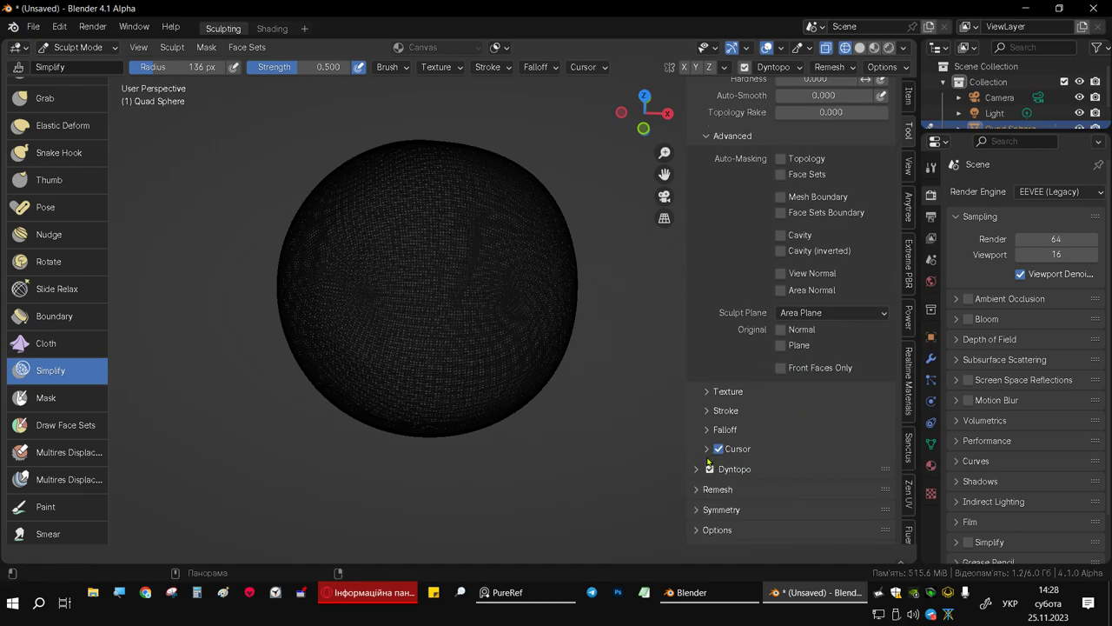
{"action": "middle_click_drag", "start_coordinate": [516, 318], "coordinate": [510, 368], "text": "shift"}
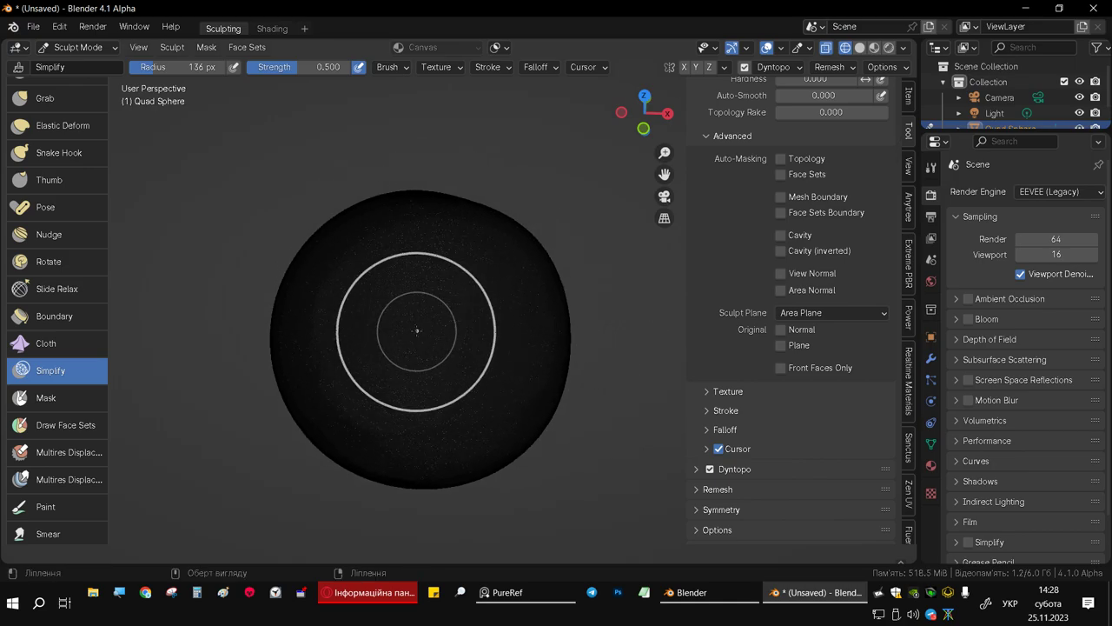
{"action": "left_click", "coordinate": [700, 470]}
{"action": "scroll", "coordinate": [800, 432], "scroll_direction": "down", "scroll_amount": 2}
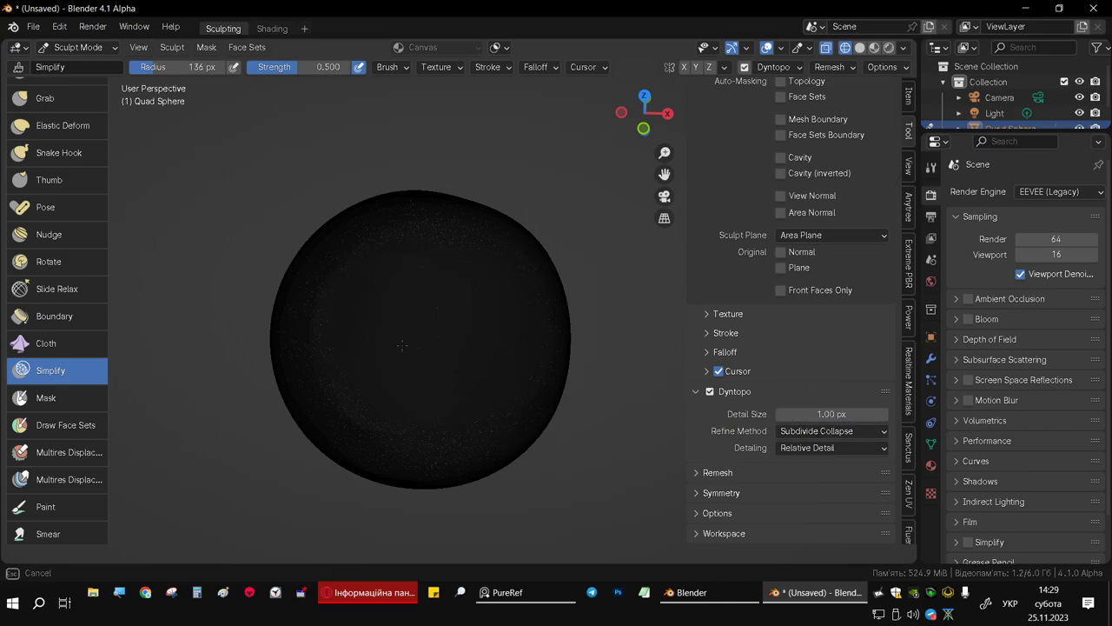
Orbit around the sphere and return it to solid red shading
{"action": "mouse_move", "coordinate": [458, 341]}
{"action": "middle_mouse_down"}
{"action": "mouse_move", "coordinate": [417, 335]}
{"action": "mouse_move", "coordinate": [446, 318]}
{"action": "mouse_move", "coordinate": [529, 308]}
{"action": "middle_mouse_up"}
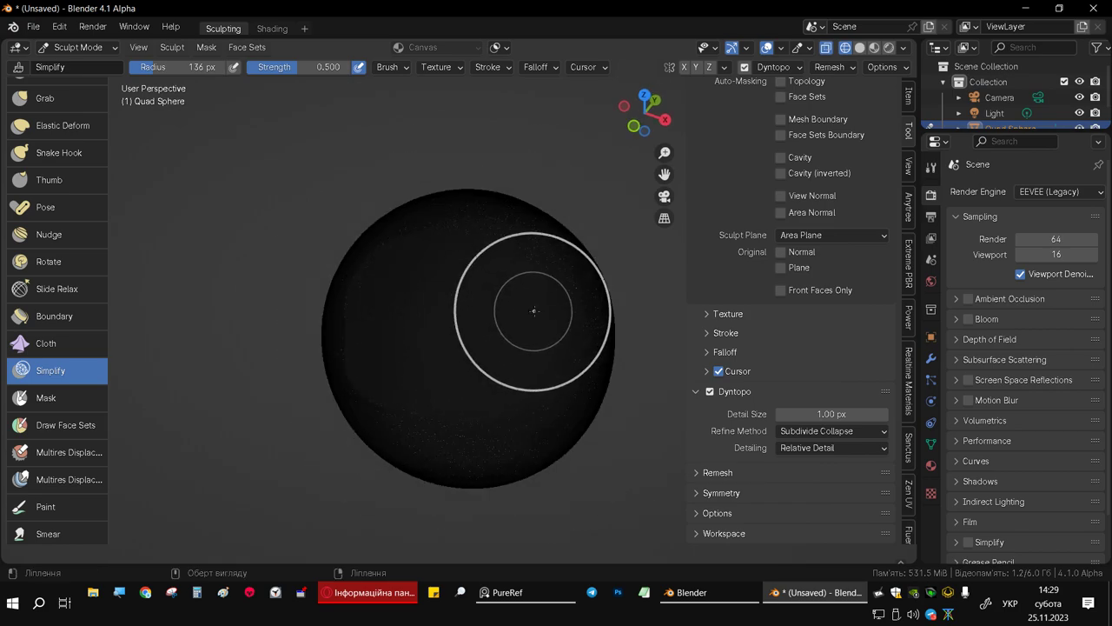
{"action": "scroll", "coordinate": [537, 263], "scroll_direction": "up", "scroll_amount": 3}
{"action": "middle_click_drag", "start_coordinate": [481, 238], "coordinate": [460, 255]}
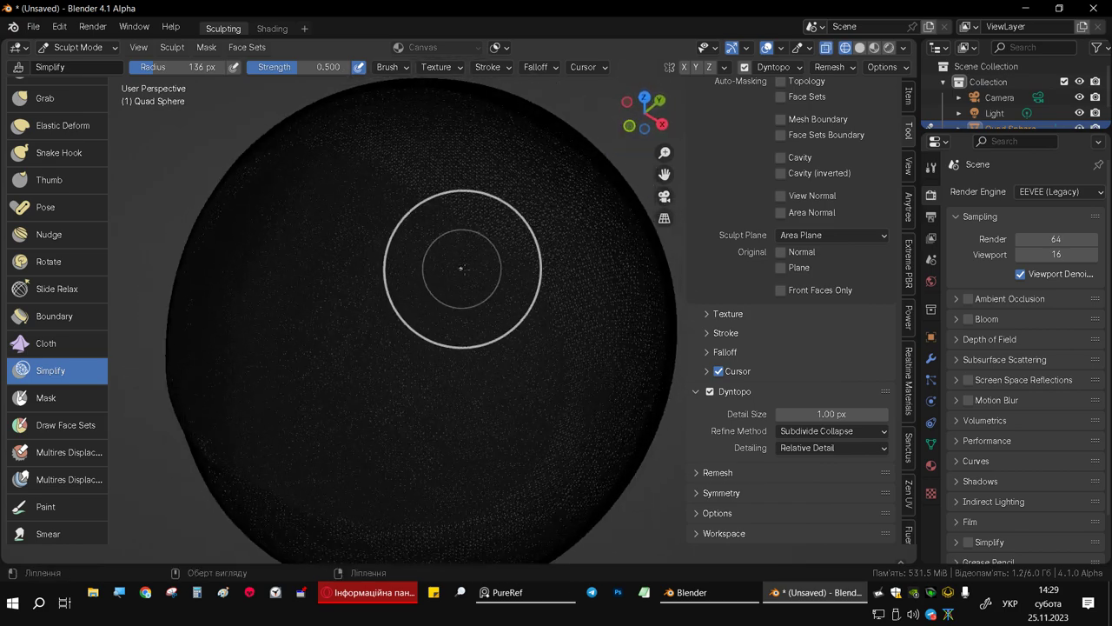
{"action": "key", "text": "shift+z"}
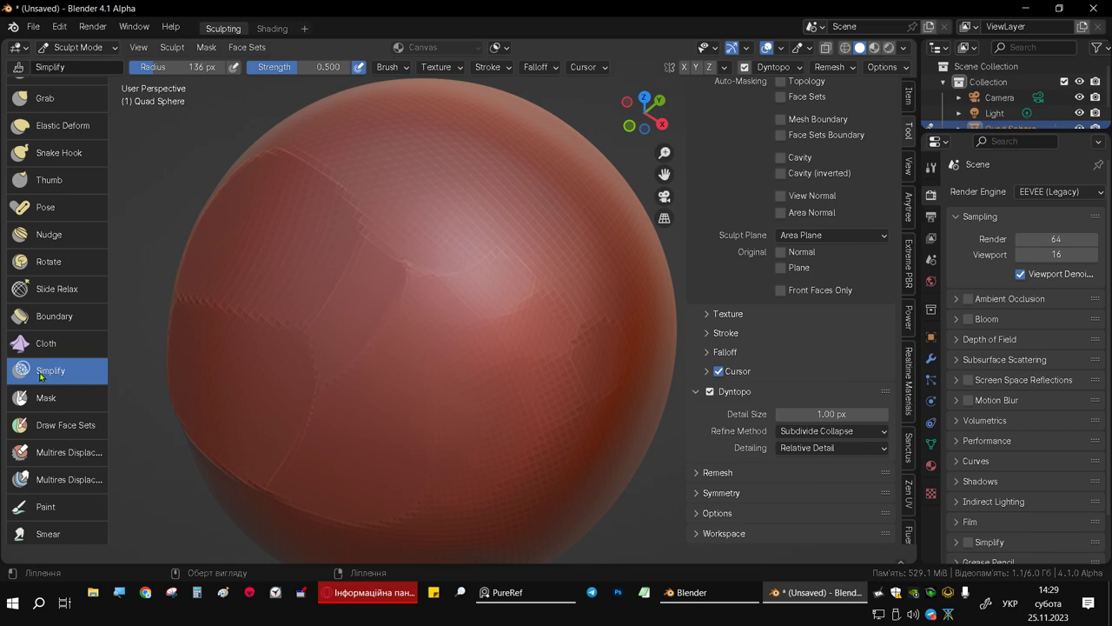
{"action": "scroll", "coordinate": [69, 226], "scroll_direction": "up", "scroll_amount": 8}
{"action": "scroll", "coordinate": [63, 156], "scroll_direction": "up", "scroll_amount": 2}
Select the Draw brush and switch the viewport to wireframe shading
{"action": "scroll", "coordinate": [59, 113], "scroll_direction": "up", "scroll_amount": 2}
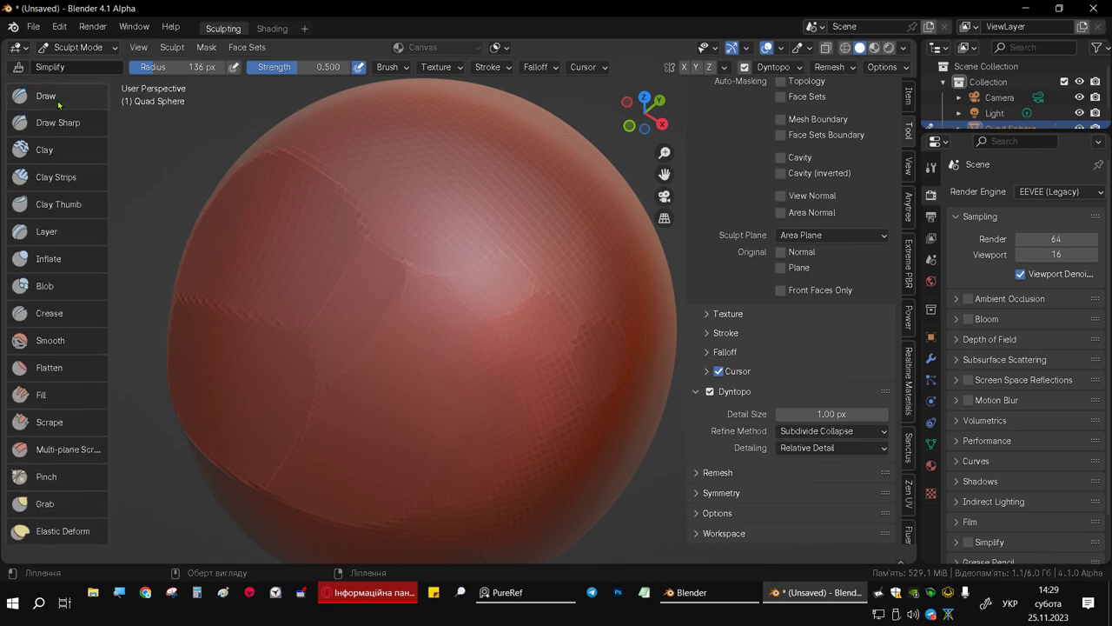
{"action": "left_click", "coordinate": [58, 102]}
{"action": "middle_click_drag", "start_coordinate": [261, 287], "coordinate": [330, 358]}
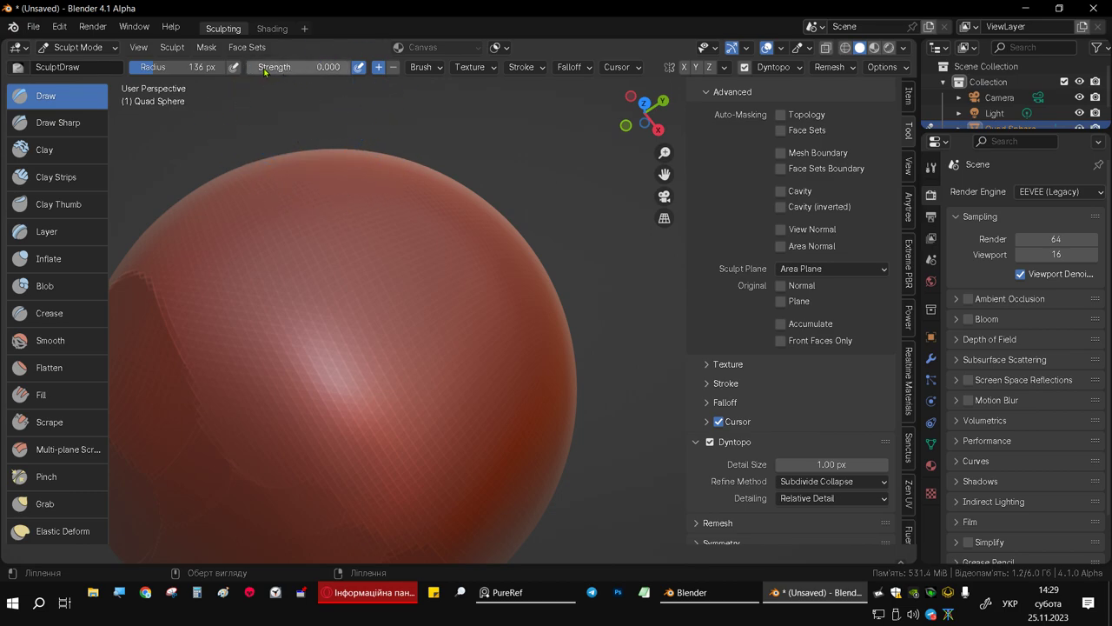
{"action": "key", "text": "z"}
{"action": "key", "text": "4"}
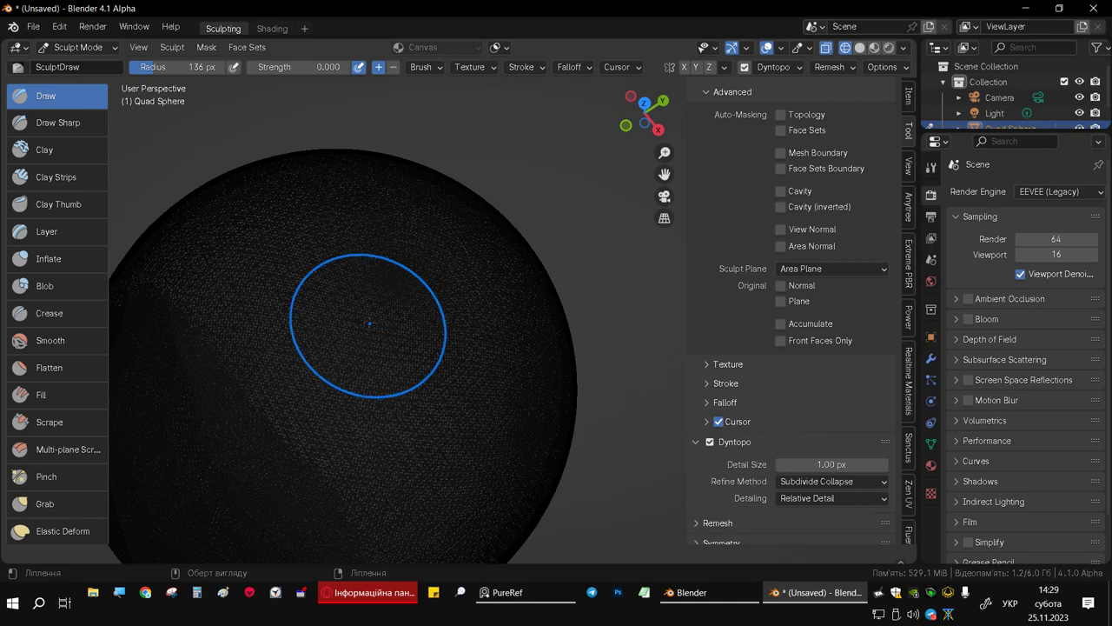
Set the Dyntopo detail size to 12.00 px
{"action": "middle_click_drag", "start_coordinate": [405, 298], "coordinate": [298, 311]}
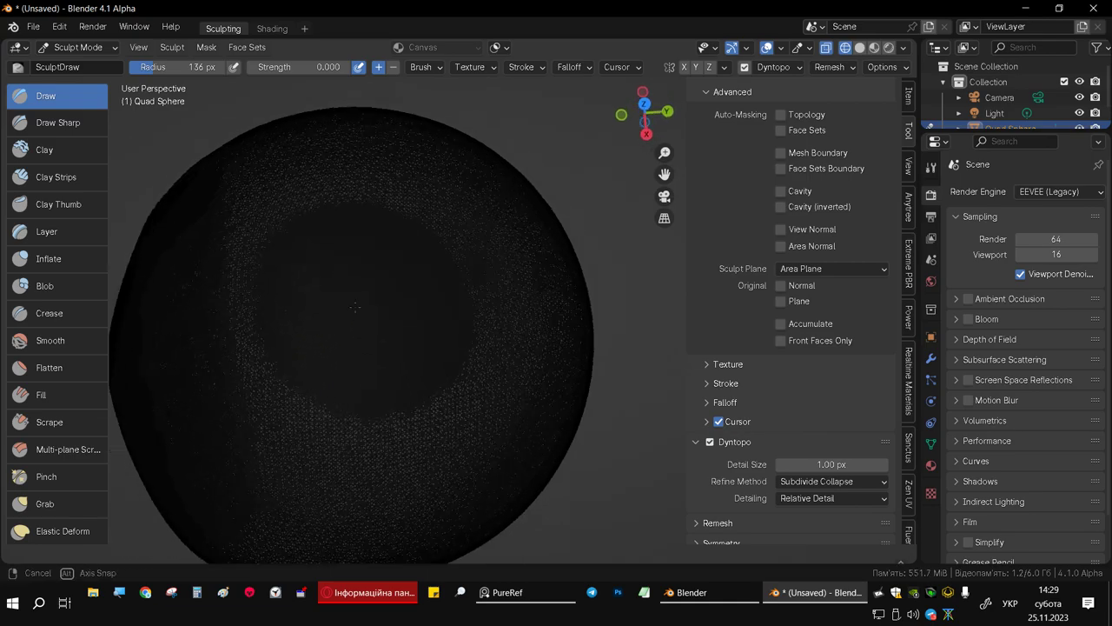
{"action": "scroll", "coordinate": [78, 409], "scroll_direction": "down", "scroll_amount": 3}
{"action": "scroll", "coordinate": [70, 443], "scroll_direction": "down", "scroll_amount": 6}
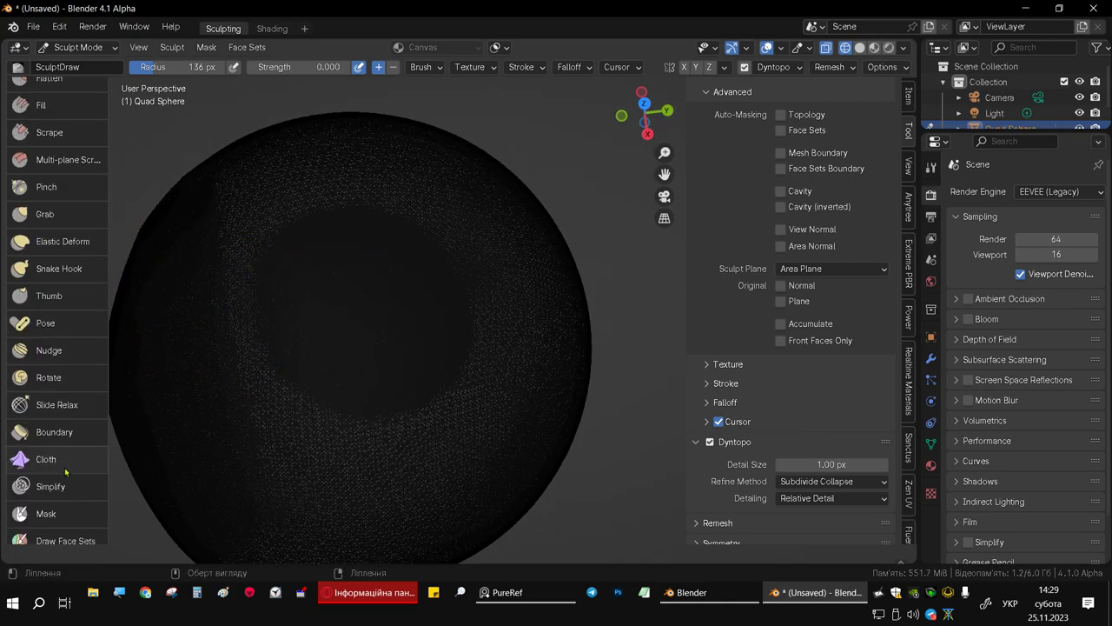
{"action": "scroll", "coordinate": [60, 479], "scroll_direction": "down", "scroll_amount": 2}
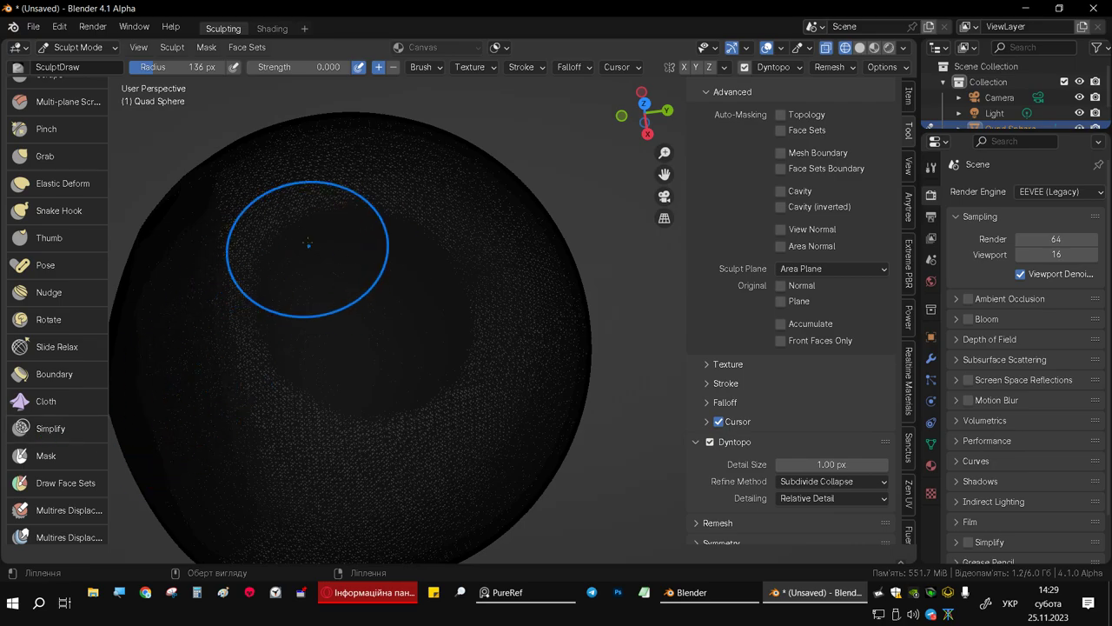
{"action": "scroll", "coordinate": [44, 122], "scroll_direction": "up", "scroll_amount": 2}
{"action": "scroll", "coordinate": [37, 106], "scroll_direction": "up", "scroll_amount": 8}
{"action": "scroll", "coordinate": [45, 100], "scroll_direction": "up", "scroll_amount": 2}
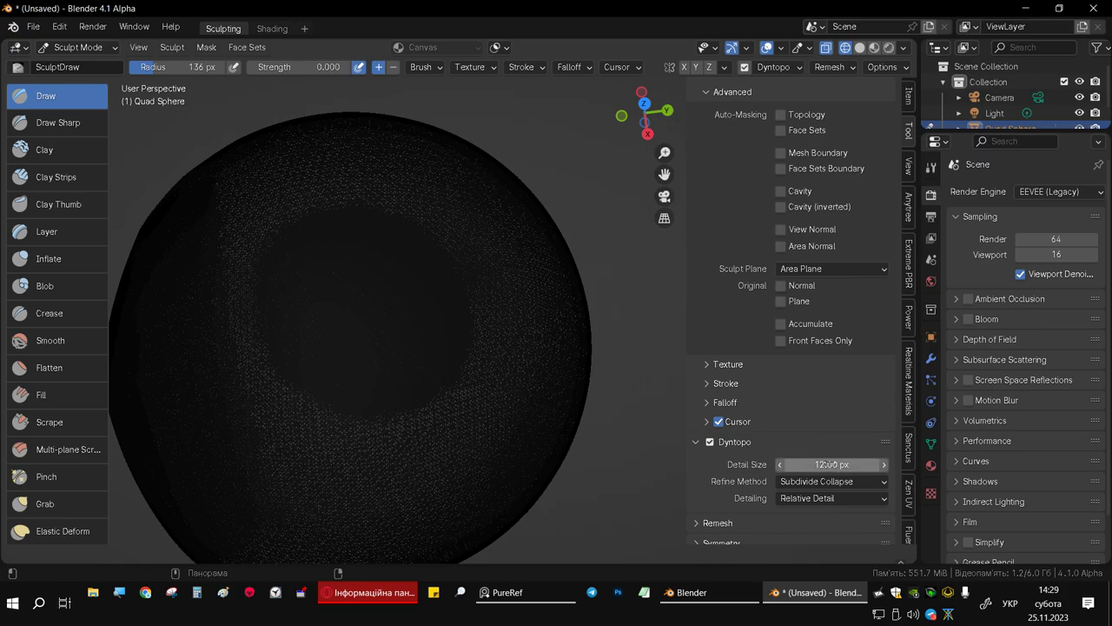
Coarsen a patch of the sphere's mesh with a Draw stroke, then return to solid shading
{"action": "mouse_move", "coordinate": [373, 325]}
{"action": "left_mouse_down"}
{"action": "mouse_move", "coordinate": [365, 244]}
{"action": "mouse_move", "coordinate": [448, 287]}
{"action": "mouse_move", "coordinate": [382, 400]}
{"action": "mouse_move", "coordinate": [163, 173]}
{"action": "left_mouse_up"}
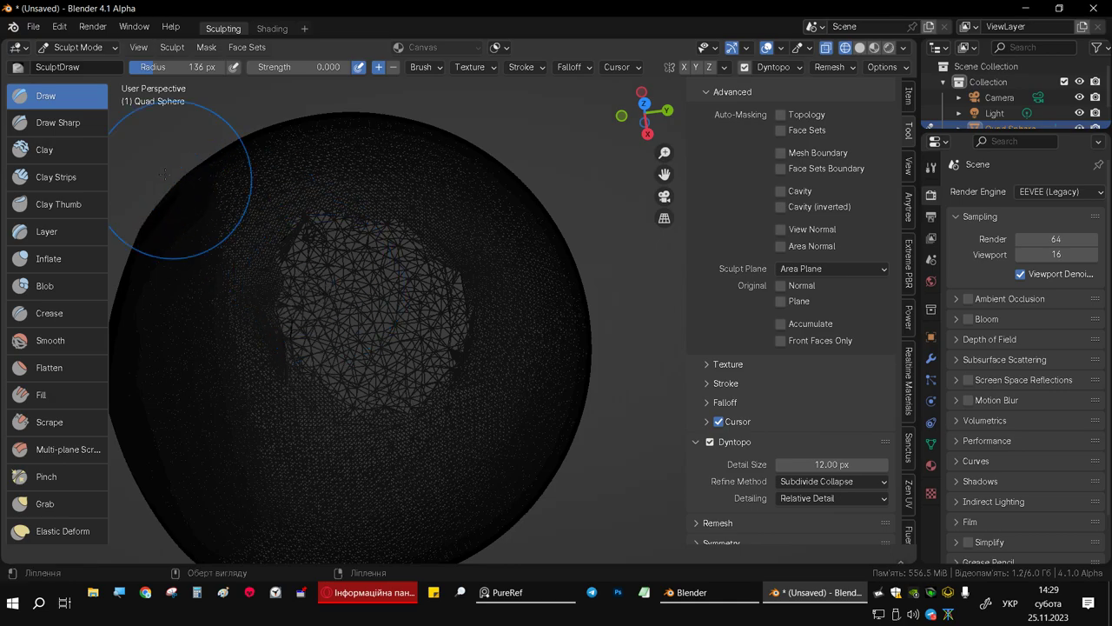
{"action": "key", "text": "shift+z"}
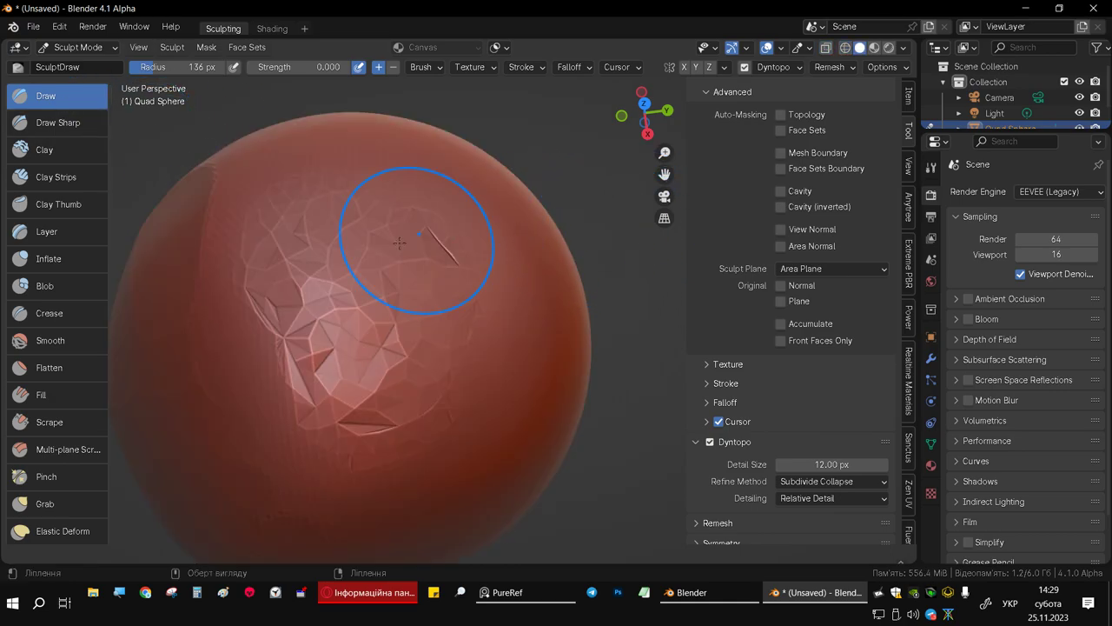
{"action": "mouse_move", "coordinate": [398, 243]}
{"action": "middle_mouse_down"}
{"action": "mouse_move", "coordinate": [370, 290]}
{"action": "mouse_move", "coordinate": [499, 287]}
{"action": "mouse_move", "coordinate": [309, 280]}
{"action": "middle_mouse_up"}
{"action": "scroll", "coordinate": [370, 290], "scroll_direction": "down", "scroll_amount": 2}
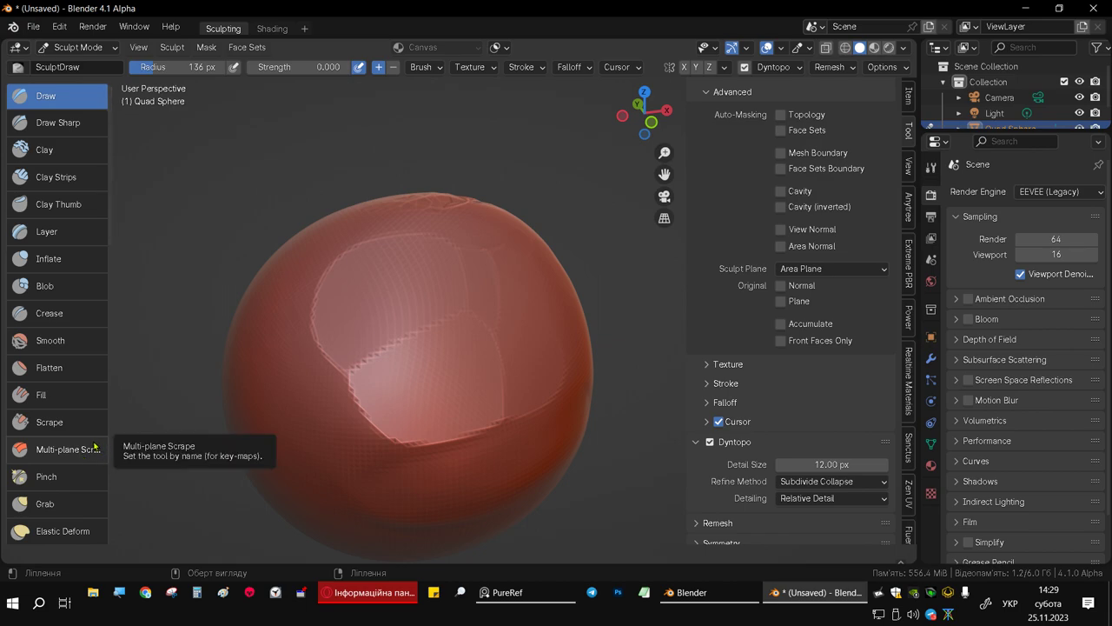
{"action": "scroll", "coordinate": [47, 396], "scroll_direction": "down", "scroll_amount": 3}
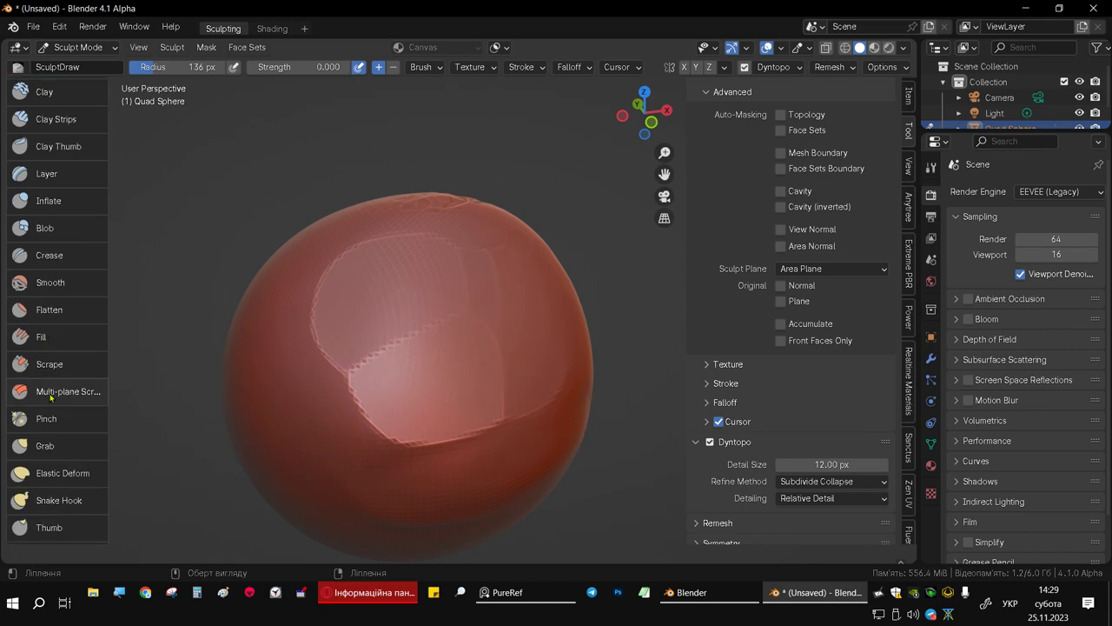
{"action": "scroll", "coordinate": [58, 395], "scroll_direction": "down", "scroll_amount": 1}
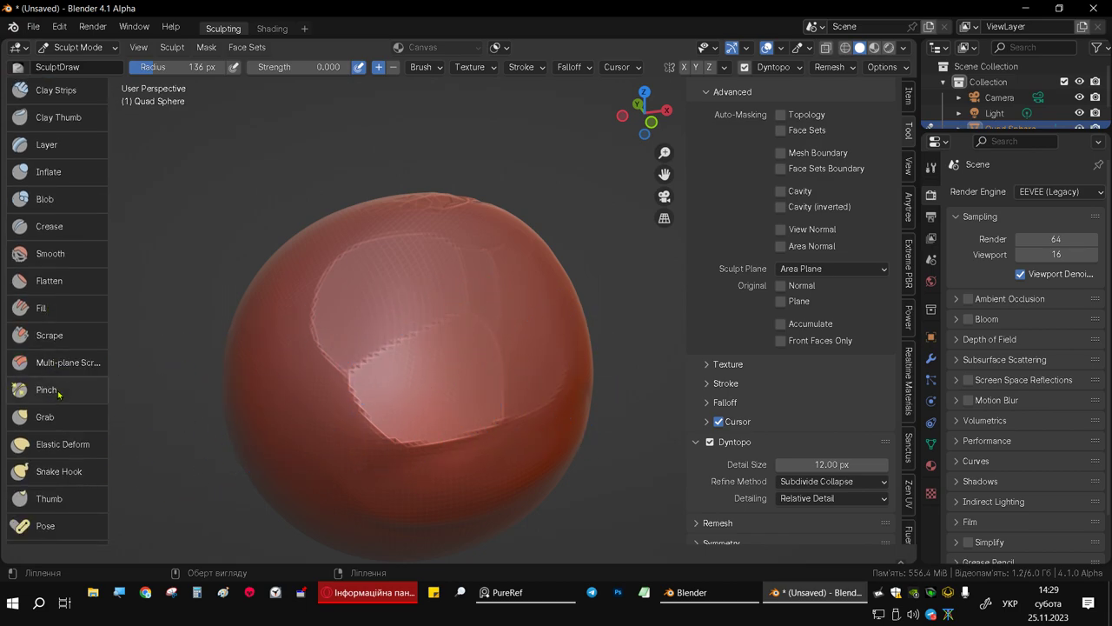
{"action": "scroll", "coordinate": [58, 395], "scroll_direction": "down", "scroll_amount": 1}
{"action": "scroll", "coordinate": [58, 394], "scroll_direction": "down", "scroll_amount": 1}
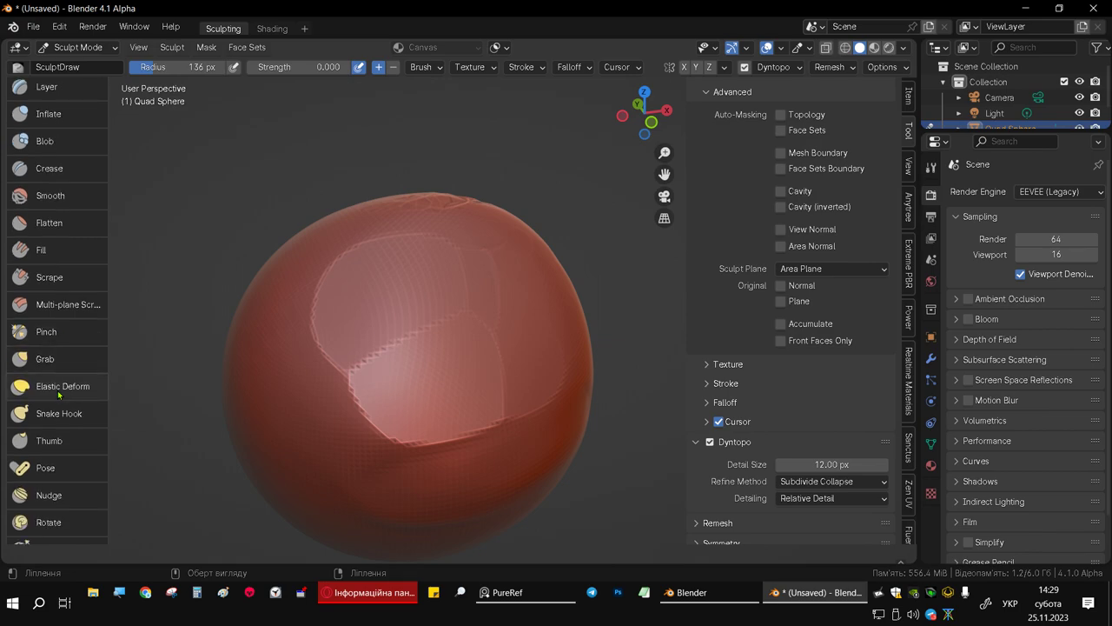
{"action": "scroll", "coordinate": [58, 395], "scroll_direction": "down", "scroll_amount": 2}
{"action": "scroll", "coordinate": [58, 395], "scroll_direction": "down", "scroll_amount": 2}
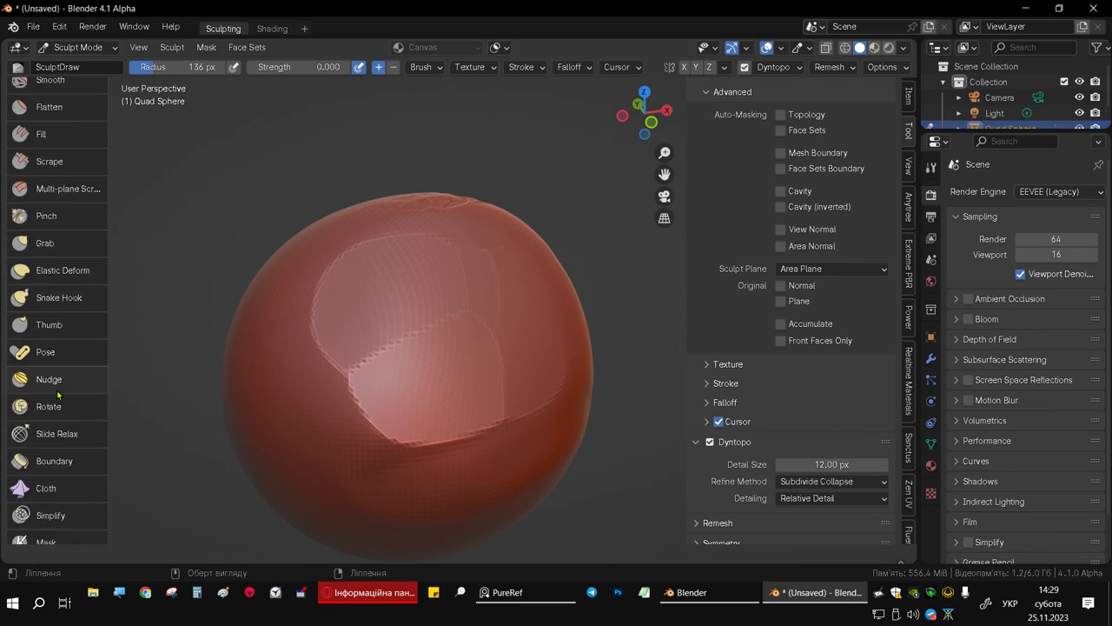
{"action": "scroll", "coordinate": [59, 394], "scroll_direction": "up", "scroll_amount": 2}
{"action": "scroll", "coordinate": [58, 395], "scroll_direction": "up", "scroll_amount": 2}
{"action": "scroll", "coordinate": [63, 336], "scroll_direction": "up", "scroll_amount": 1}
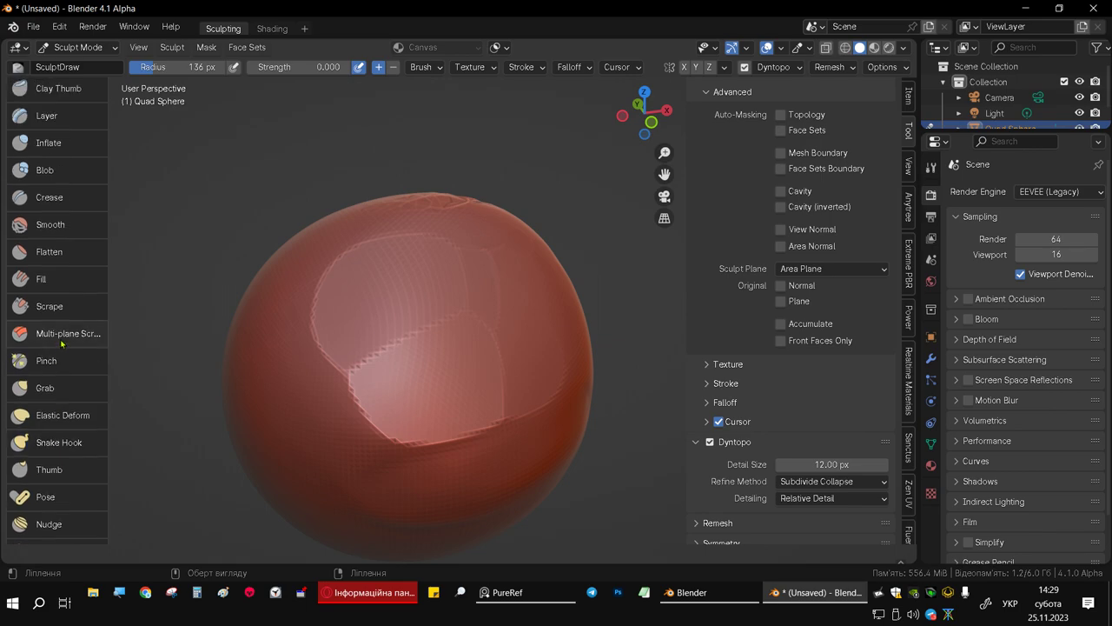
{"action": "scroll", "coordinate": [62, 336], "scroll_direction": "up", "scroll_amount": 1}
{"action": "scroll", "coordinate": [65, 330], "scroll_direction": "up", "scroll_amount": 2}
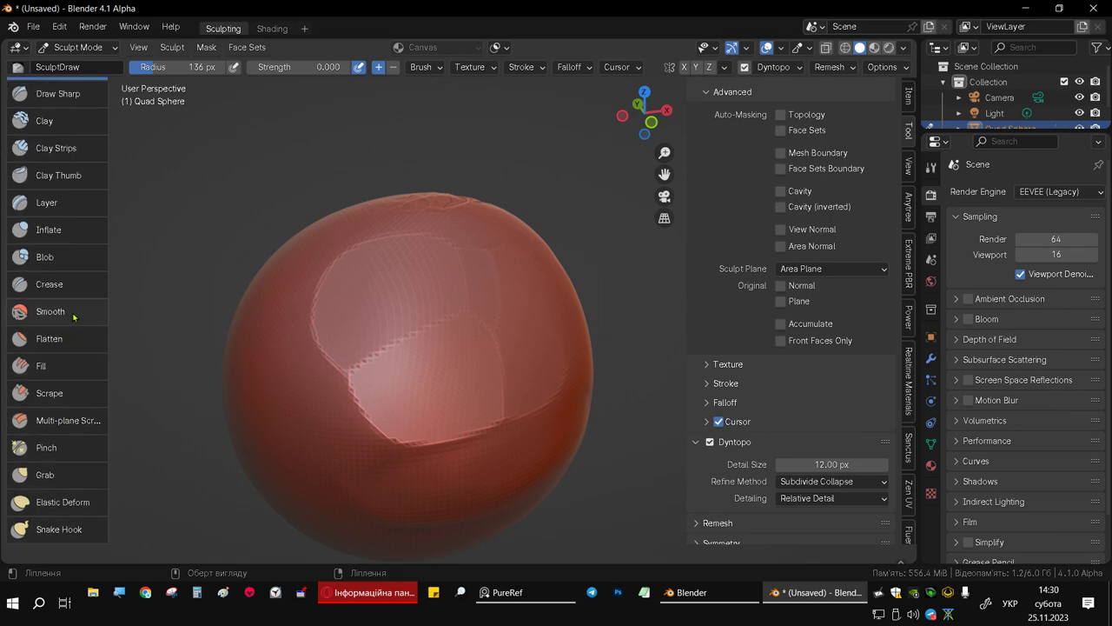
{"action": "scroll", "coordinate": [73, 318], "scroll_direction": "up", "scroll_amount": 1}
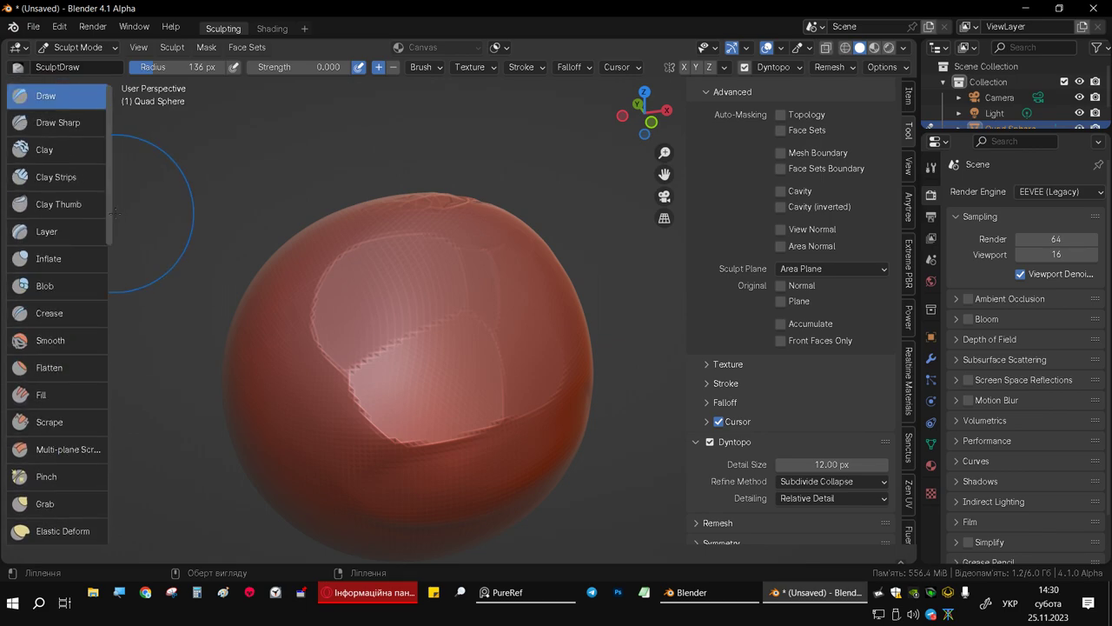
Switch to the Scrape brush and turn off its Original Plane option
{"action": "mouse_move", "coordinate": [409, 286]}
{"action": "middle_mouse_down"}
{"action": "mouse_move", "coordinate": [449, 269]}
{"action": "mouse_move", "coordinate": [278, 348]}
{"action": "middle_mouse_up"}
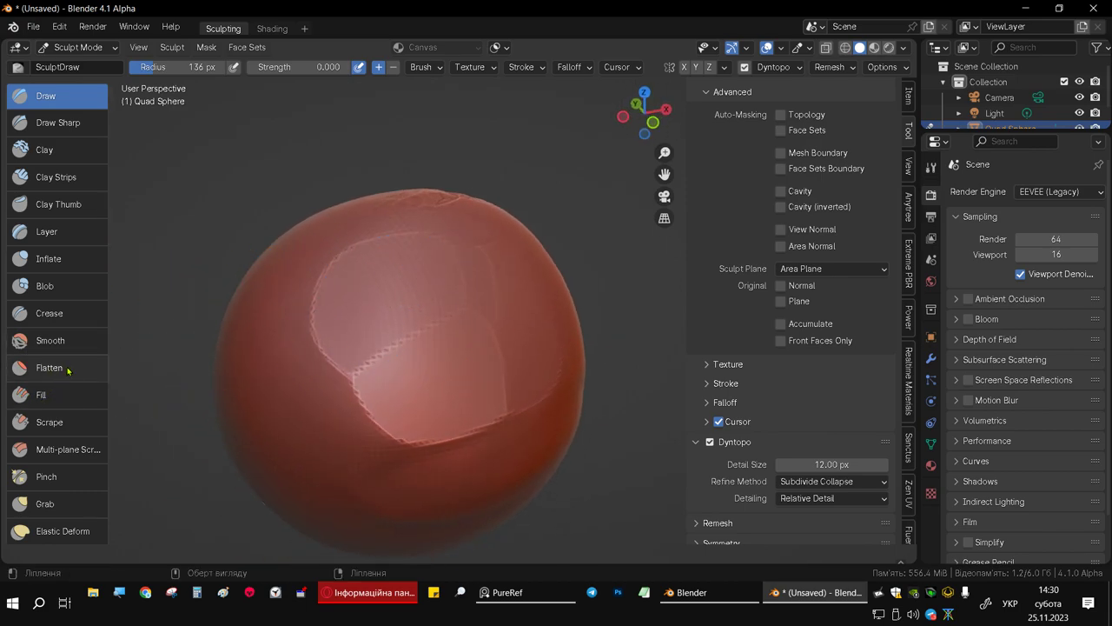
{"action": "mouse_move", "coordinate": [393, 293]}
{"action": "middle_mouse_down"}
{"action": "mouse_move", "coordinate": [417, 313]}
{"action": "mouse_move", "coordinate": [422, 397]}
{"action": "mouse_move", "coordinate": [261, 391]}
{"action": "middle_mouse_up"}
{"action": "left_click", "coordinate": [51, 422]}
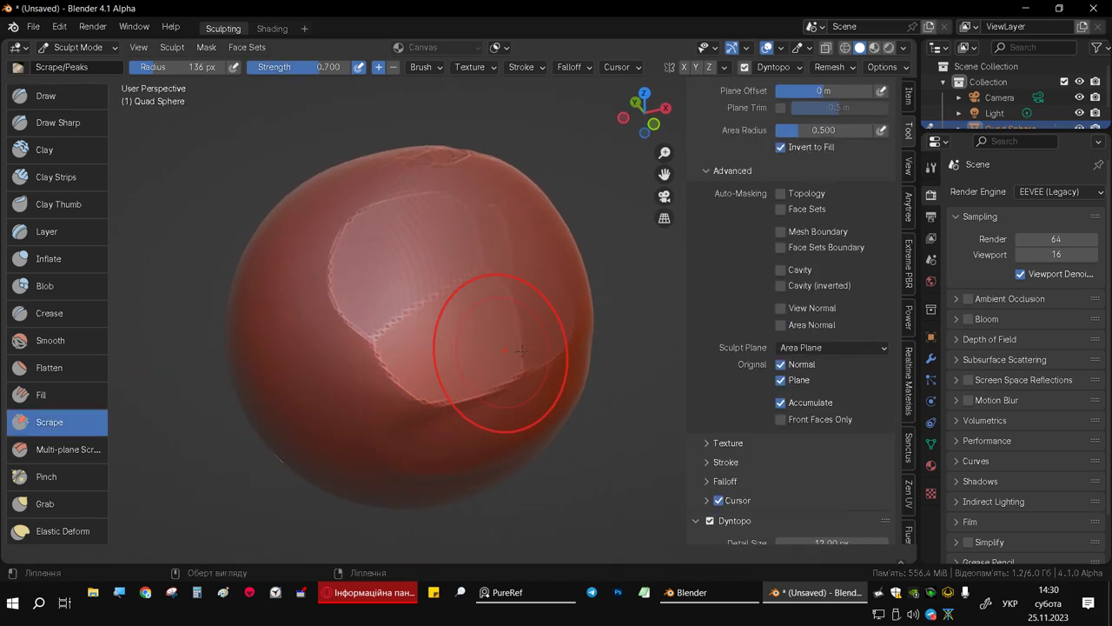
{"action": "left_click", "coordinate": [779, 380]}
{"action": "middle_click_drag", "start_coordinate": [385, 410], "coordinate": [426, 346]}
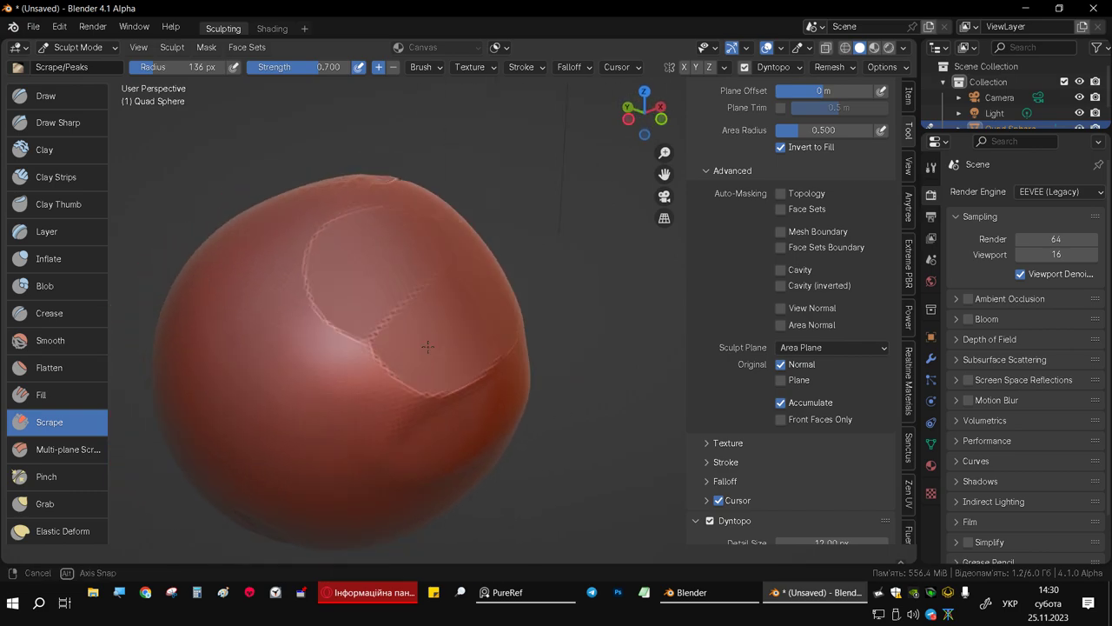
Switch back to the Draw brush with a 27 px radius
{"action": "left_click", "coordinate": [44, 96]}
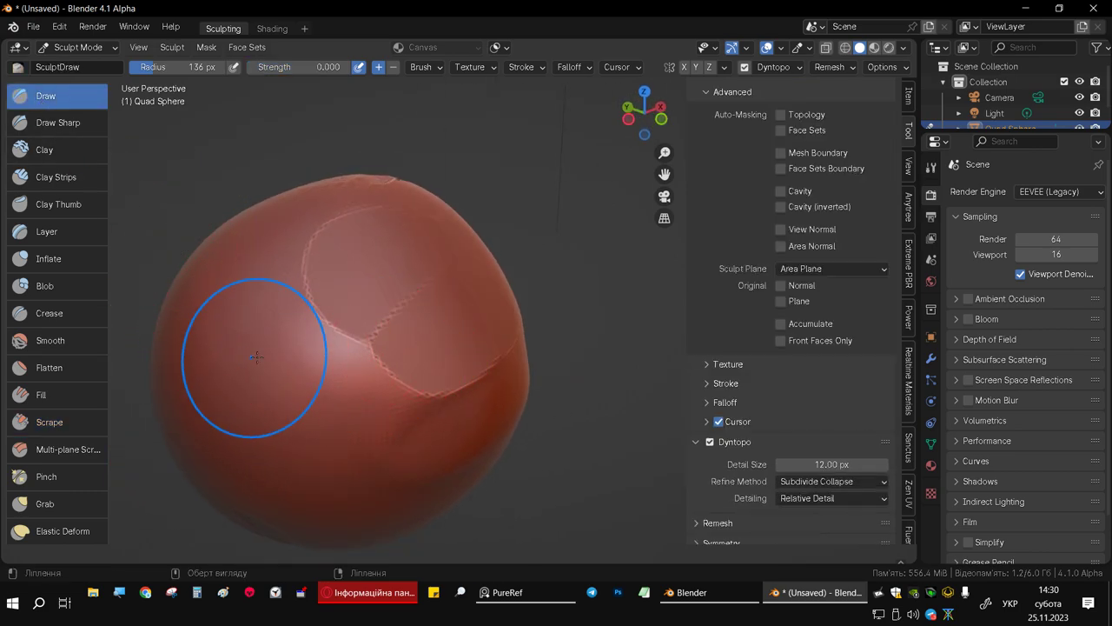
{"action": "key", "text": "f"}
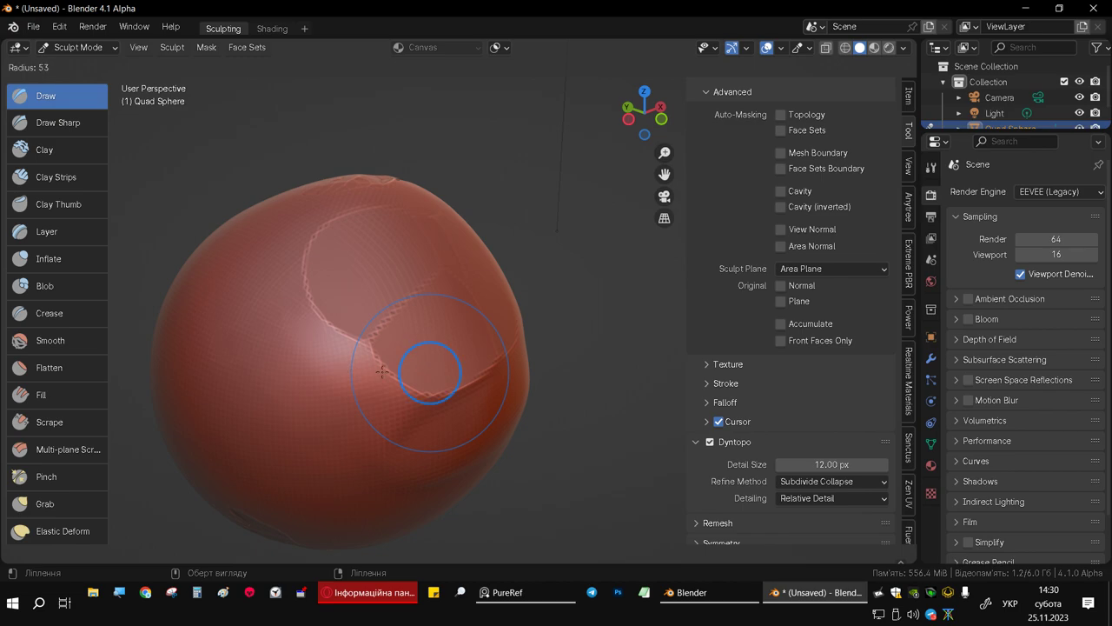
{"action": "left_click", "coordinate": [367, 372]}
{"action": "left_click_drag", "start_coordinate": [235, 373], "coordinate": [283, 372]}
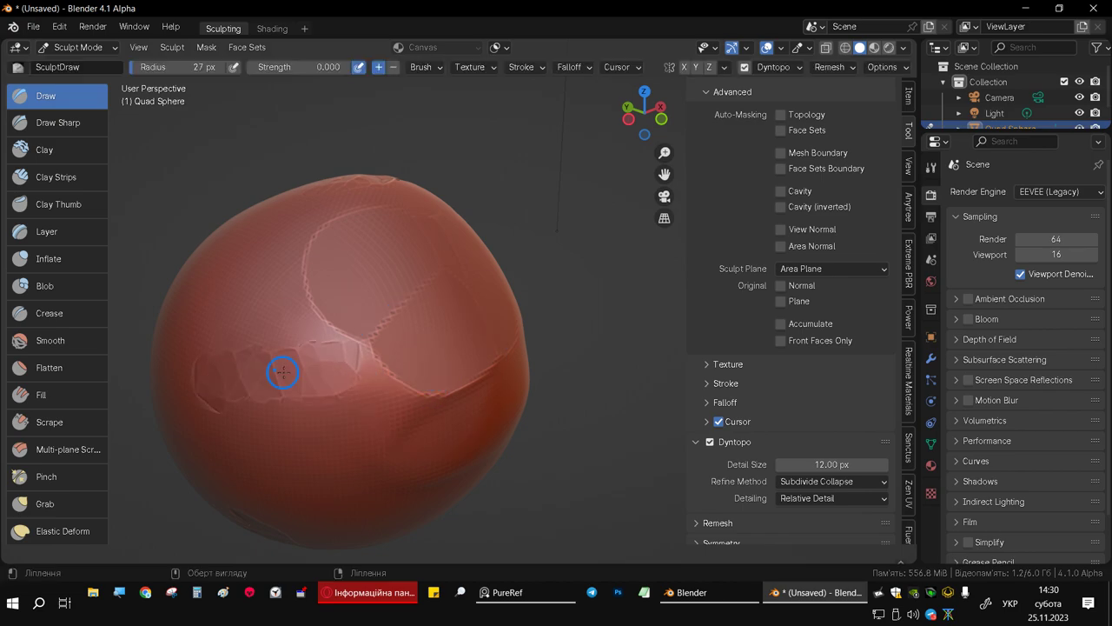
{"action": "middle_click_drag", "start_coordinate": [288, 340], "coordinate": [428, 255]}
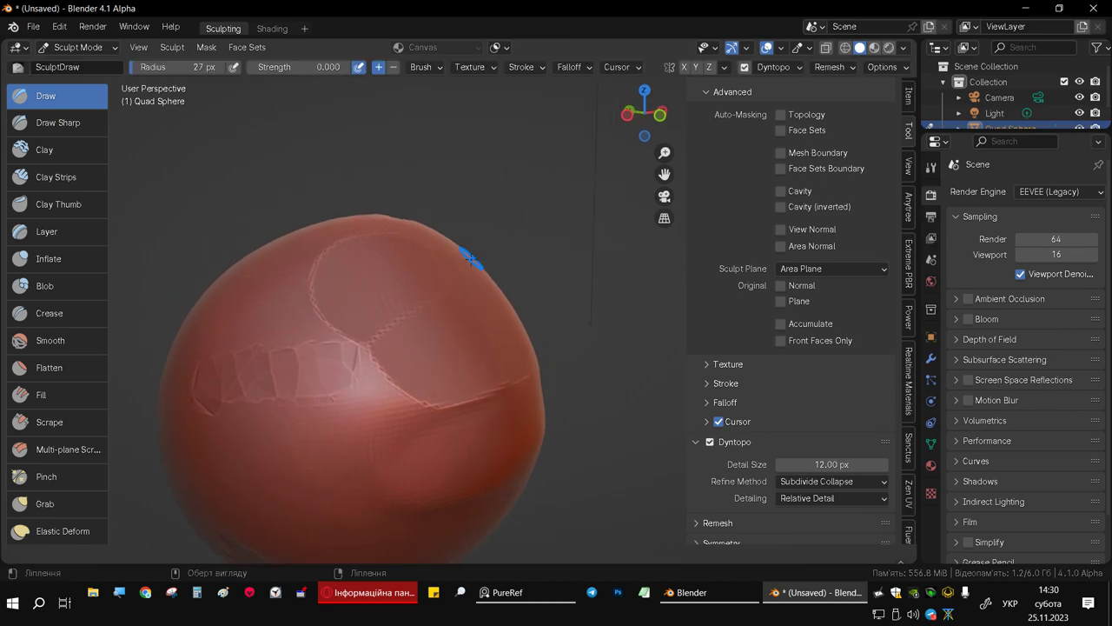
Turn off Dyntopo, set strength to 0.770, and draw a horizontal ridge across the sphere
{"action": "left_click", "coordinate": [710, 441]}
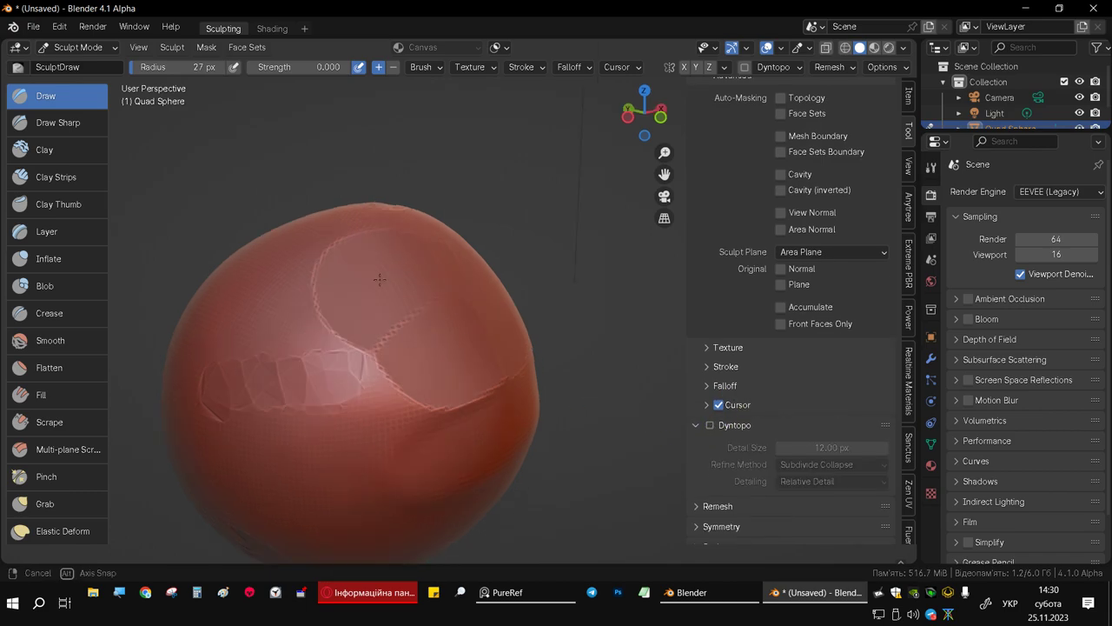
{"action": "middle_click_drag", "start_coordinate": [373, 256], "coordinate": [386, 334]}
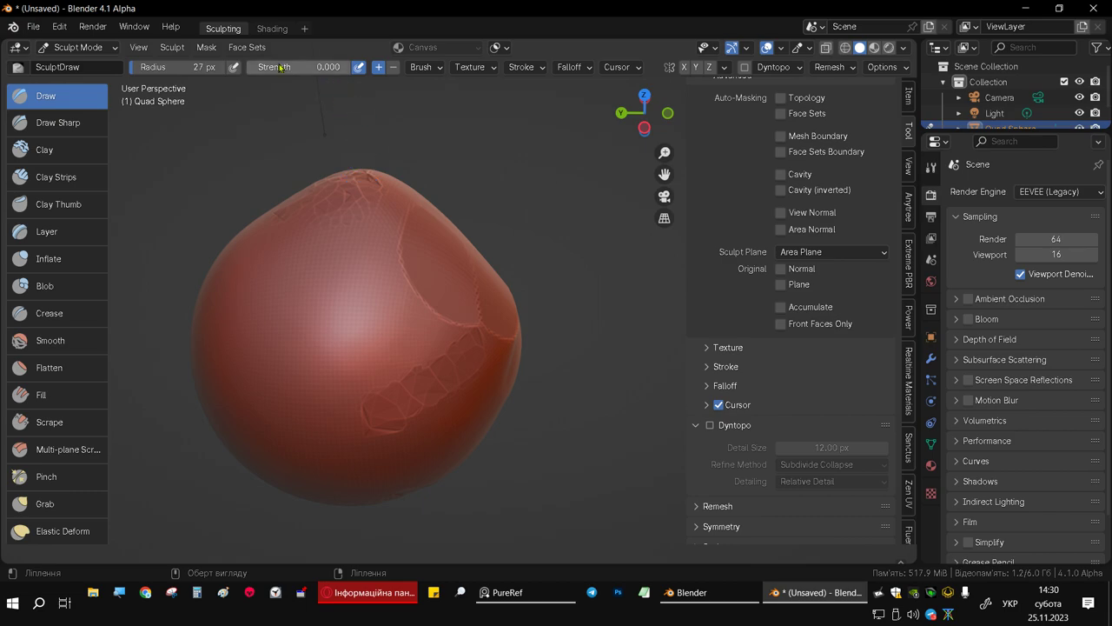
{"action": "left_click_drag", "start_coordinate": [278, 66], "coordinate": [327, 66]}
{"action": "left_click_drag", "start_coordinate": [318, 303], "coordinate": [296, 312]}
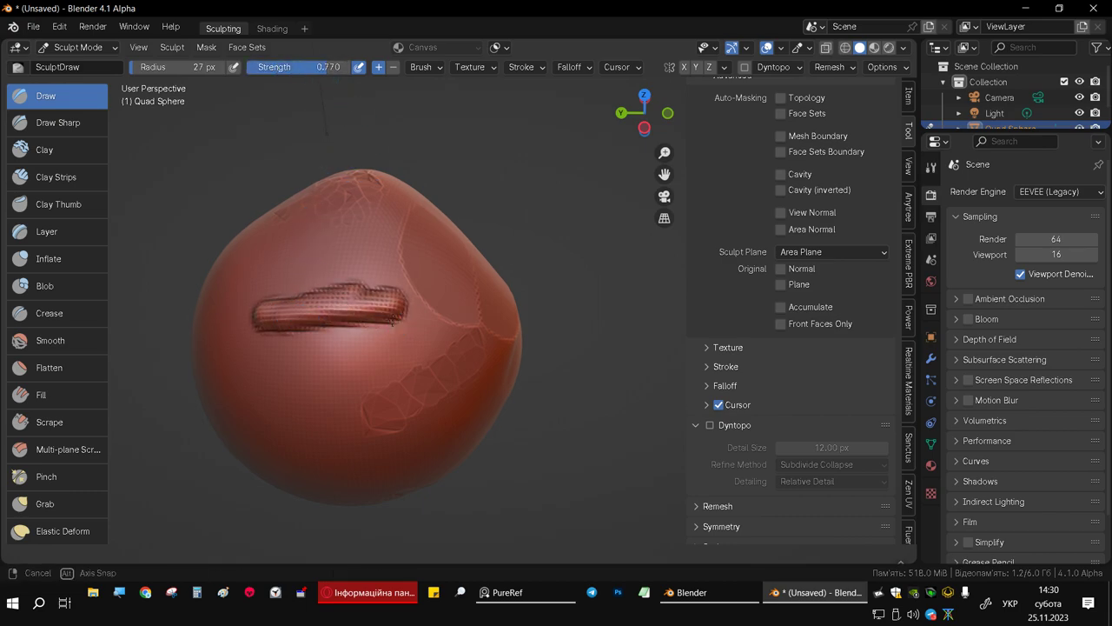
{"action": "mouse_move", "coordinate": [297, 314]}
{"action": "middle_mouse_down"}
{"action": "mouse_move", "coordinate": [267, 296]}
{"action": "mouse_move", "coordinate": [324, 309]}
{"action": "mouse_move", "coordinate": [398, 360]}
{"action": "mouse_move", "coordinate": [551, 149]}
{"action": "middle_mouse_up"}
Select the Scrape brush and change its stroke method from Space to Curve
{"action": "left_click", "coordinate": [52, 423]}
{"action": "scroll", "coordinate": [343, 322], "scroll_direction": "up", "scroll_amount": 1}
{"action": "scroll", "coordinate": [352, 320], "scroll_direction": "up", "scroll_amount": 1}
{"action": "left_click", "coordinate": [523, 68]}
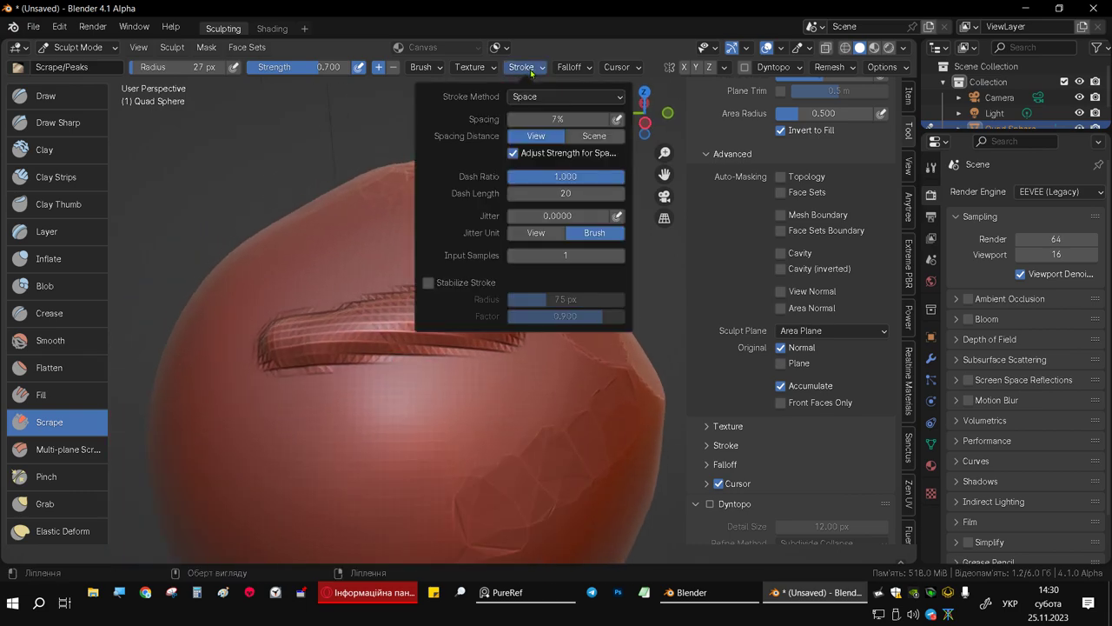
{"action": "left_click", "coordinate": [547, 97]}
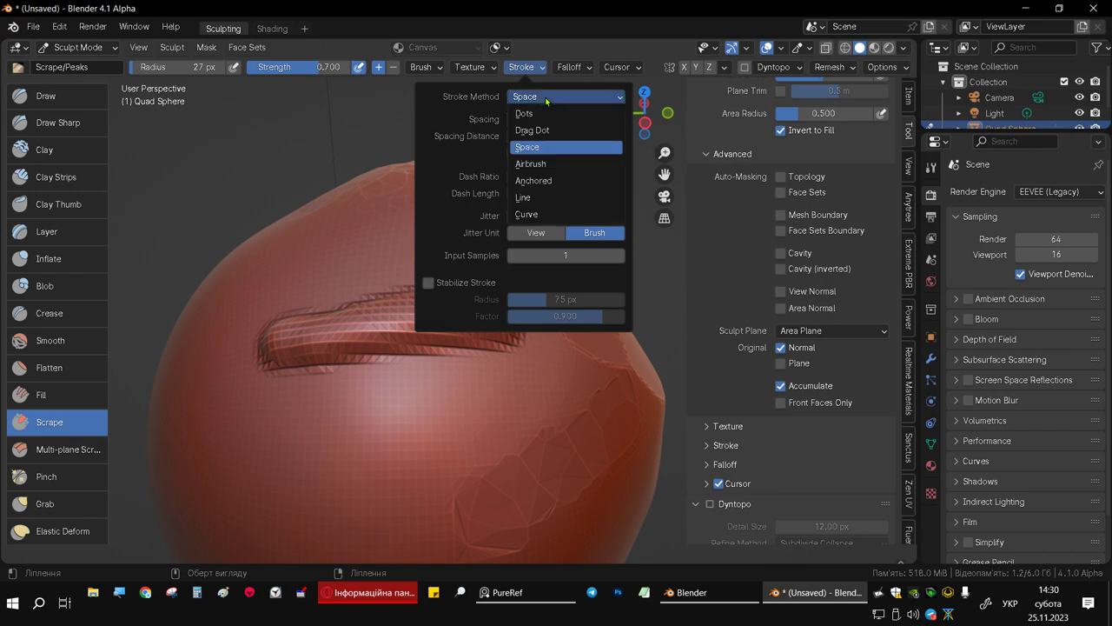
{"action": "left_click", "coordinate": [541, 214]}
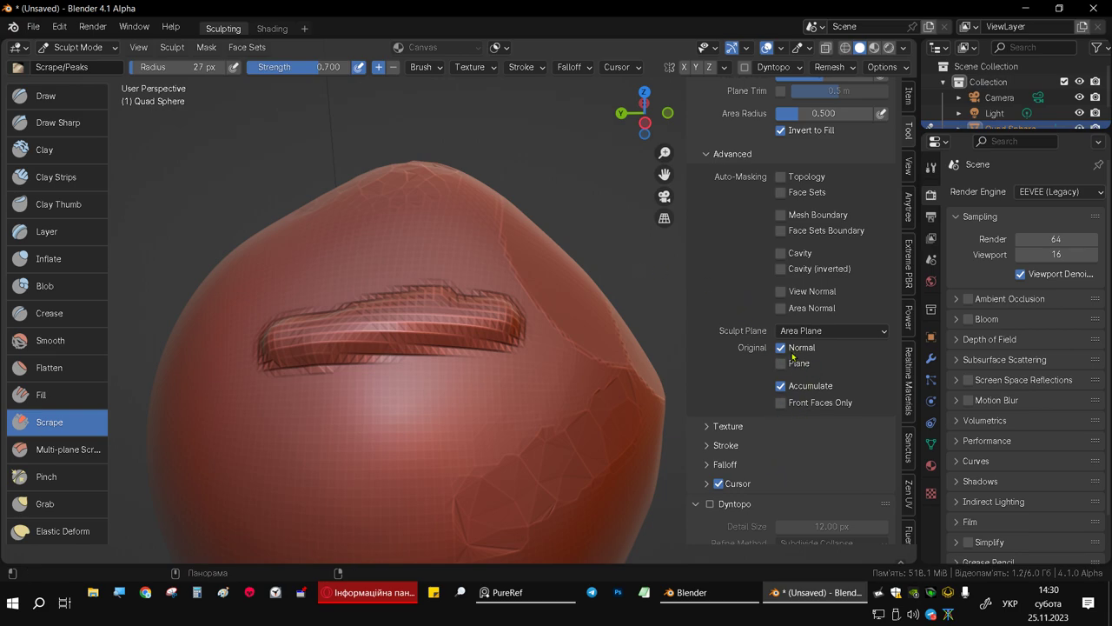
Draw a two-point paint curve along the groove and scrape along it four times
{"action": "mouse_move", "coordinate": [325, 310]}
{"action": "middle_mouse_down"}
{"action": "mouse_move", "coordinate": [350, 324]}
{"action": "mouse_move", "coordinate": [338, 335]}
{"action": "middle_mouse_up"}
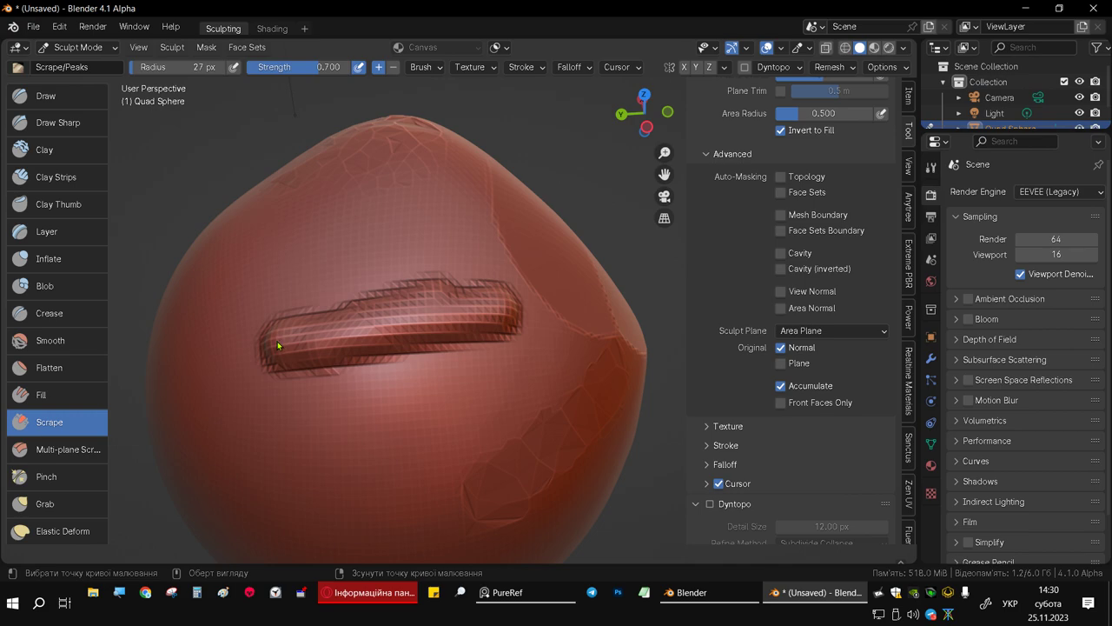
{"action": "right_click_drag", "start_coordinate": [277, 340], "coordinate": [316, 339], "text": "ctrl"}
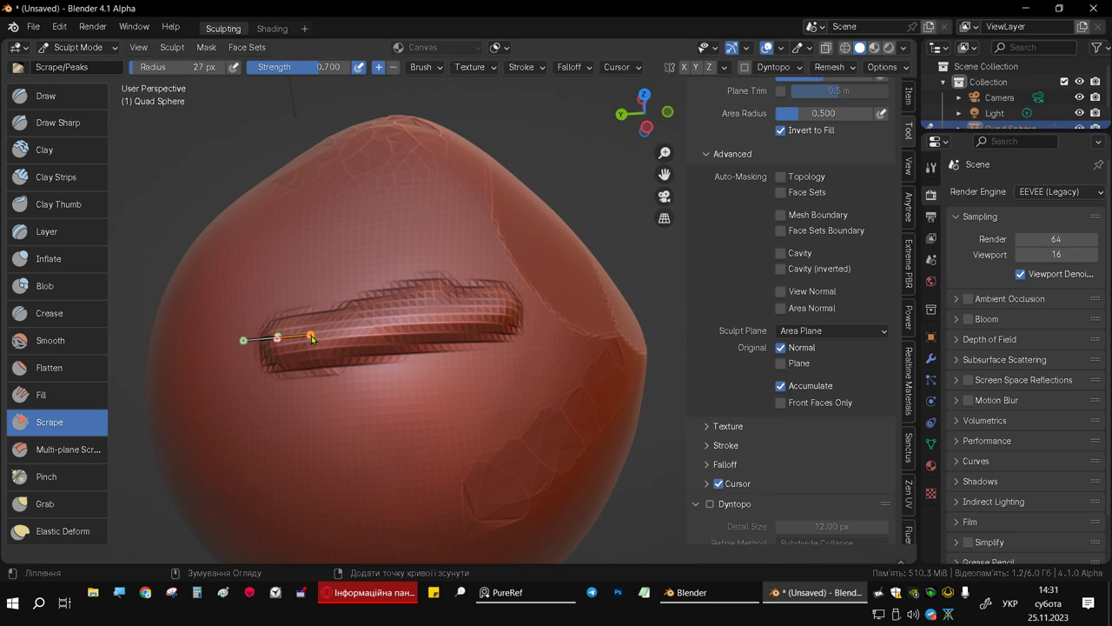
{"action": "right_click_drag", "start_coordinate": [312, 338], "coordinate": [317, 336], "text": "ctrl"}
{"action": "right_click_drag", "start_coordinate": [449, 312], "coordinate": [482, 312], "text": "ctrl"}
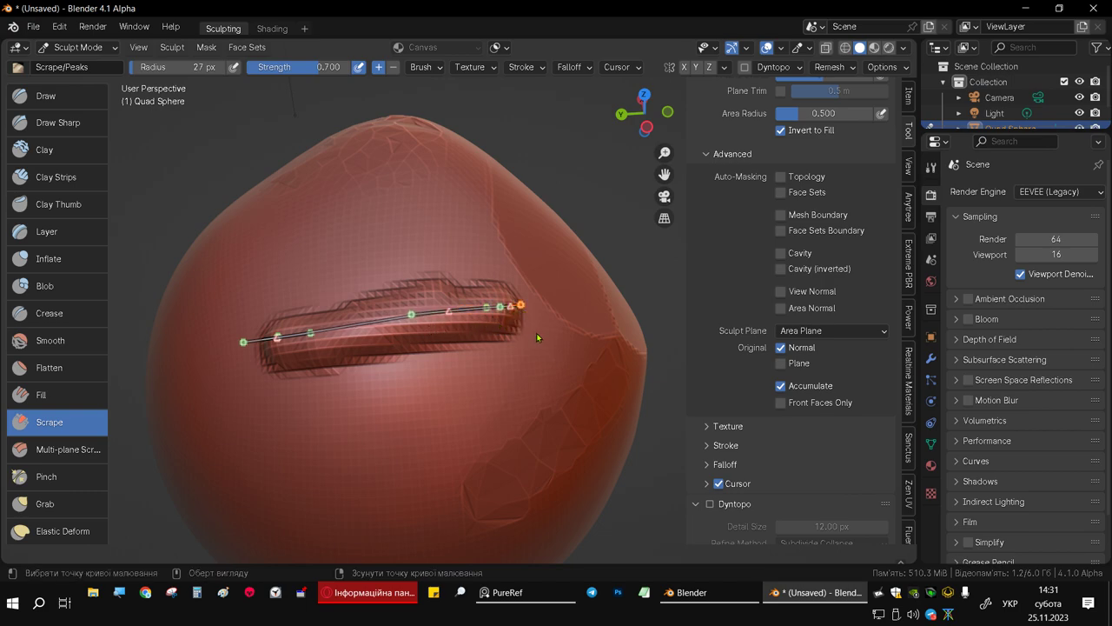
{"action": "key", "text": "Return"}
{"action": "key", "text": "Return"}
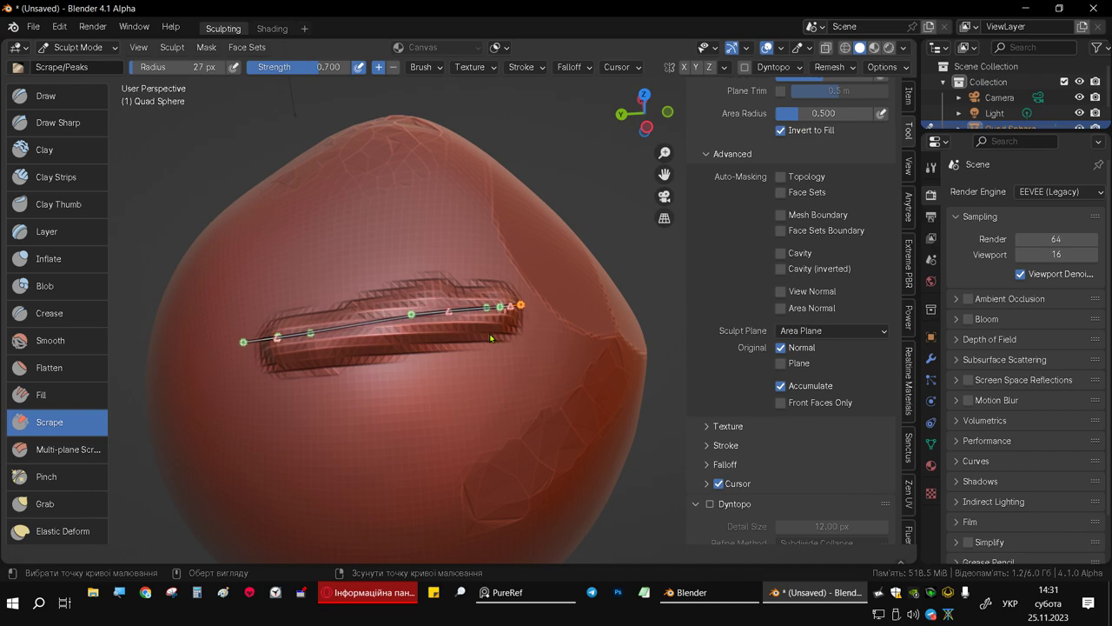
{"action": "key", "text": "Return"}
{"action": "key", "text": "Return"}
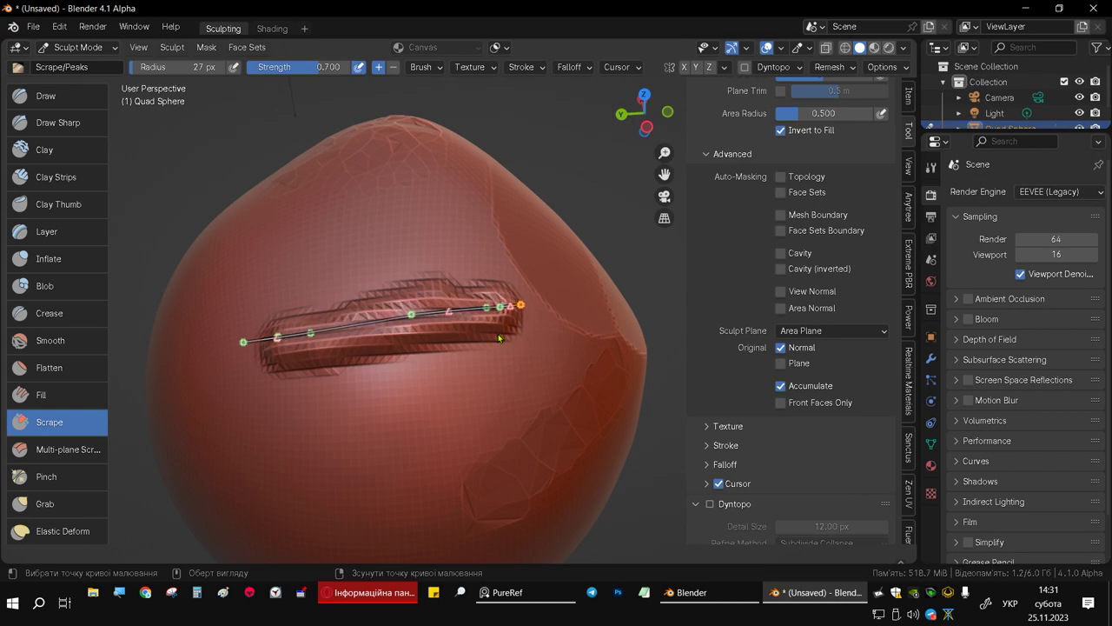
{"action": "key", "text": "Return"}
{"action": "key", "text": "Return"}
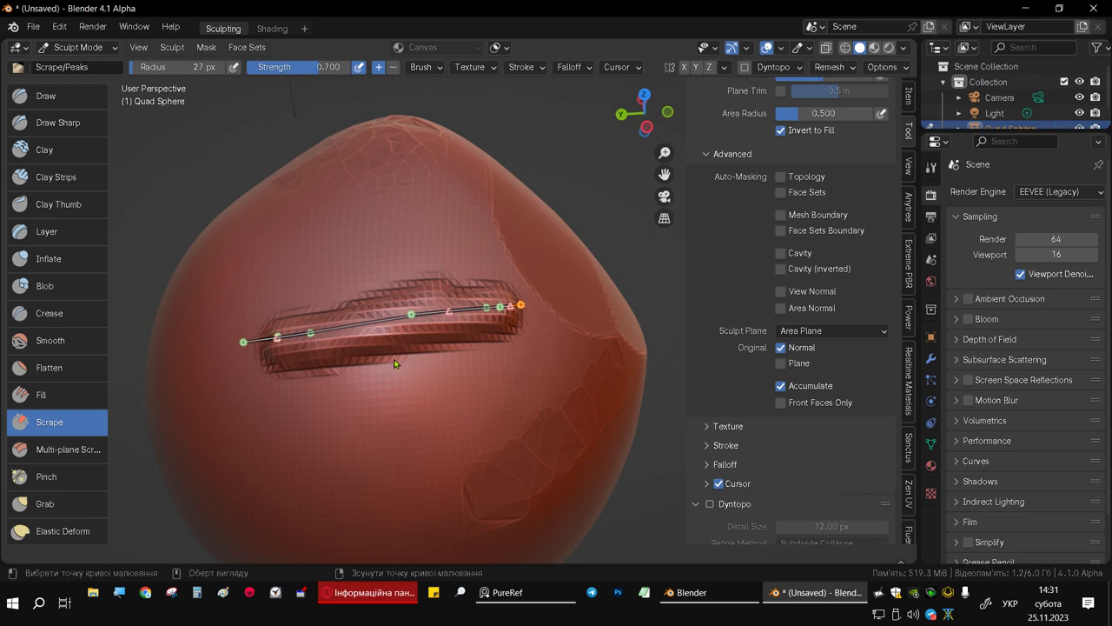
{"action": "key", "text": "Return"}
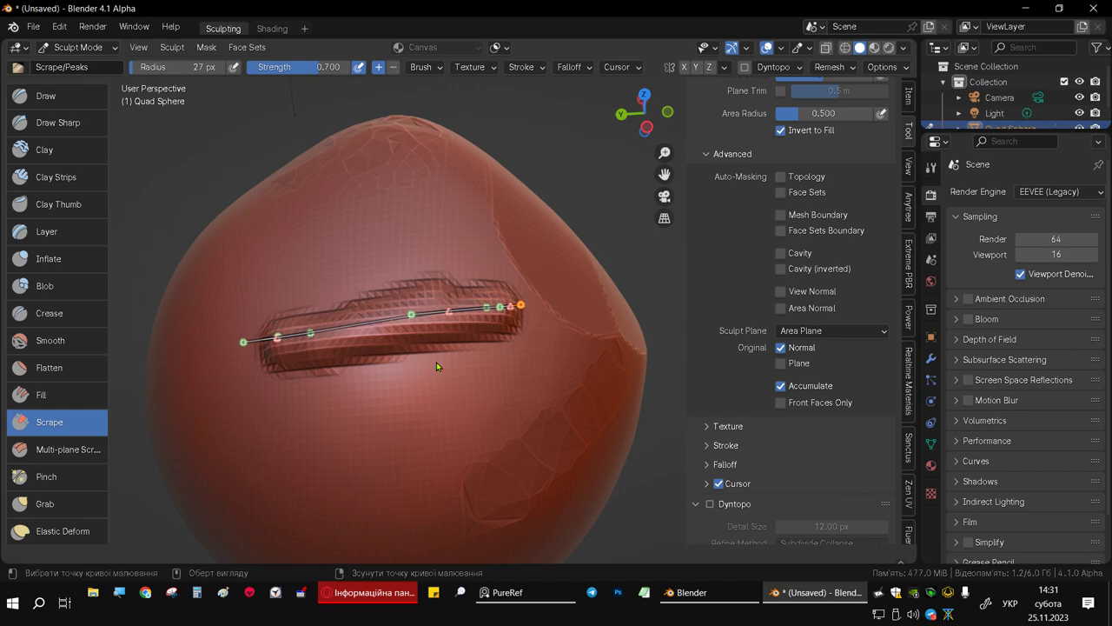
Scrape the curve again with a 144 px brush and enable Original Plane
{"action": "key", "text": "f"}
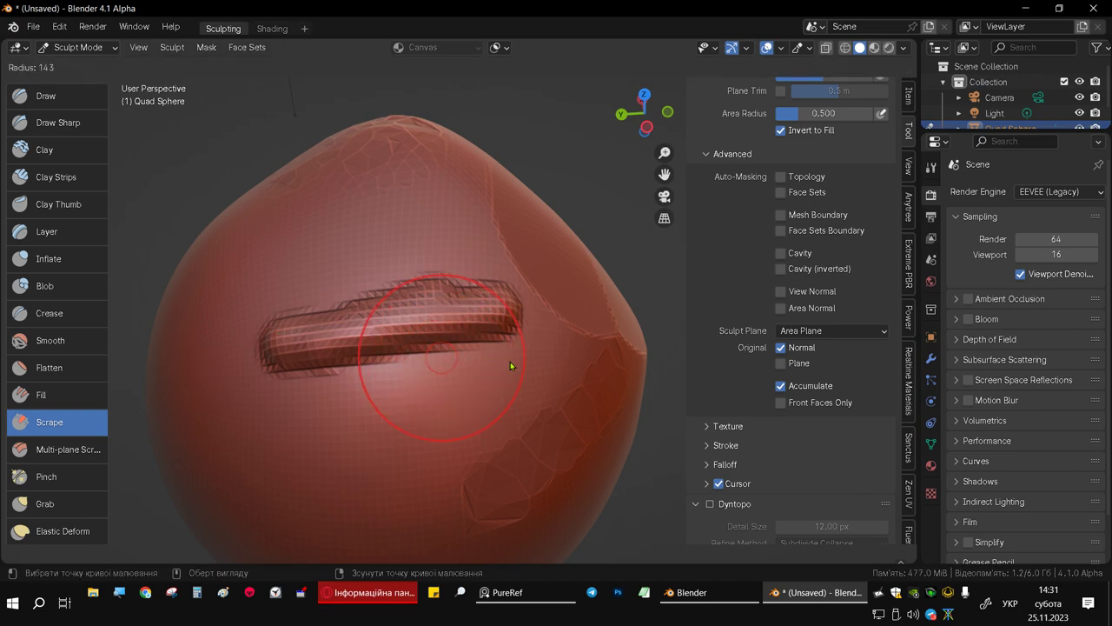
{"action": "left_click", "coordinate": [510, 361]}
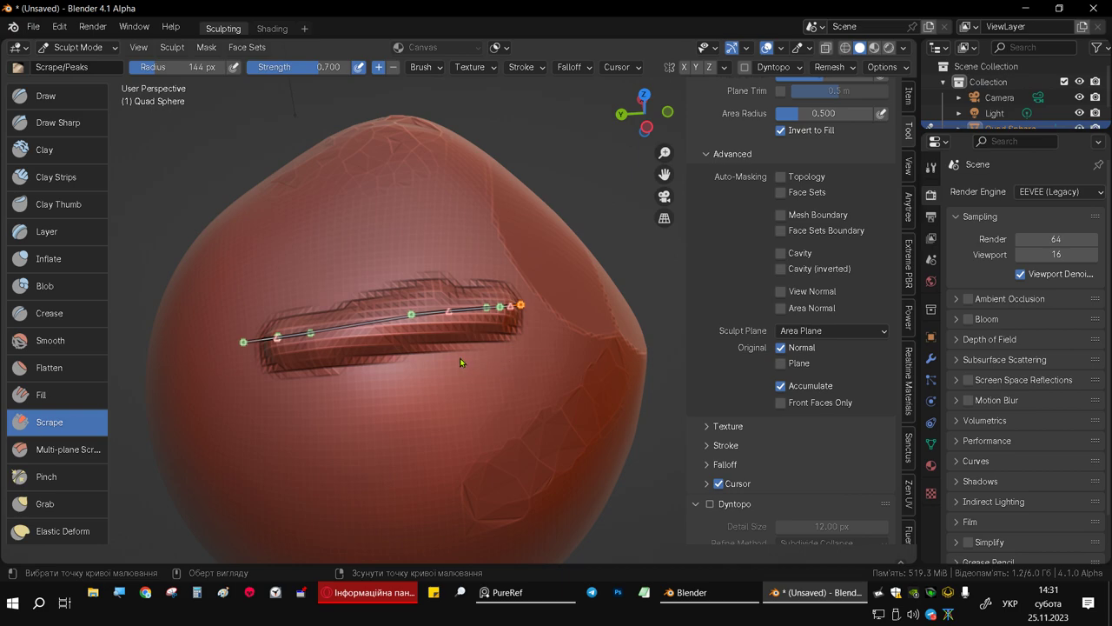
{"action": "key", "text": "Return"}
{"action": "mouse_move", "coordinate": [464, 355]}
{"action": "middle_mouse_down"}
{"action": "mouse_move", "coordinate": [450, 373]}
{"action": "mouse_move", "coordinate": [441, 354]}
{"action": "mouse_move", "coordinate": [387, 328]}
{"action": "middle_mouse_up"}
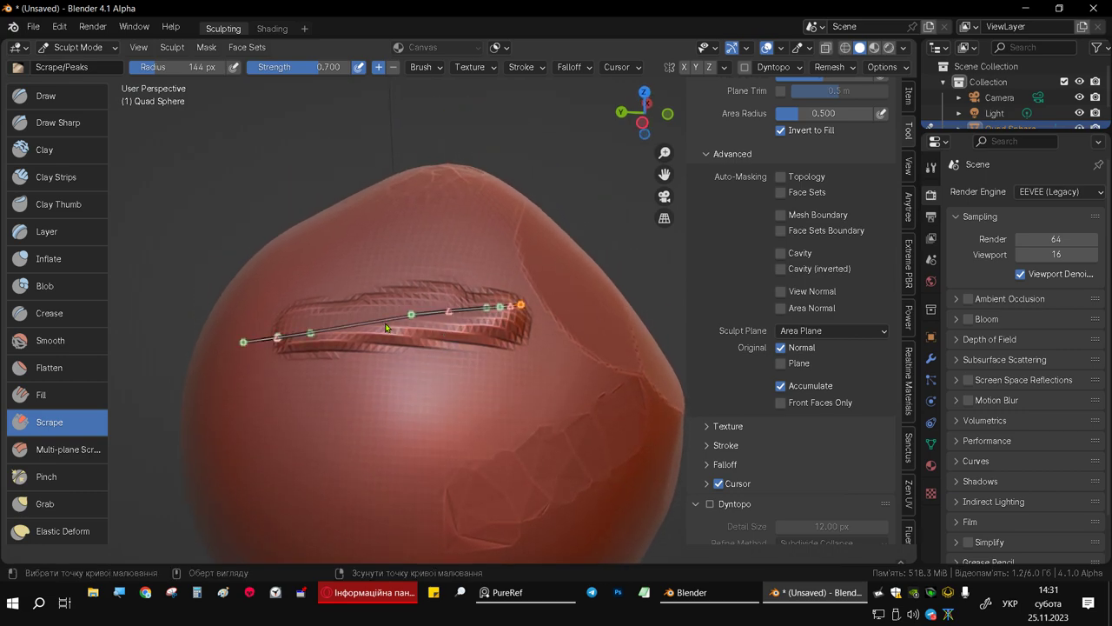
{"action": "mouse_move", "coordinate": [505, 307]}
{"action": "middle_mouse_down"}
{"action": "mouse_move", "coordinate": [388, 339]}
{"action": "mouse_move", "coordinate": [431, 383]}
{"action": "mouse_move", "coordinate": [407, 353]}
{"action": "mouse_move", "coordinate": [409, 266]}
{"action": "mouse_move", "coordinate": [408, 295]}
{"action": "middle_mouse_up"}
{"action": "left_click", "coordinate": [780, 364]}
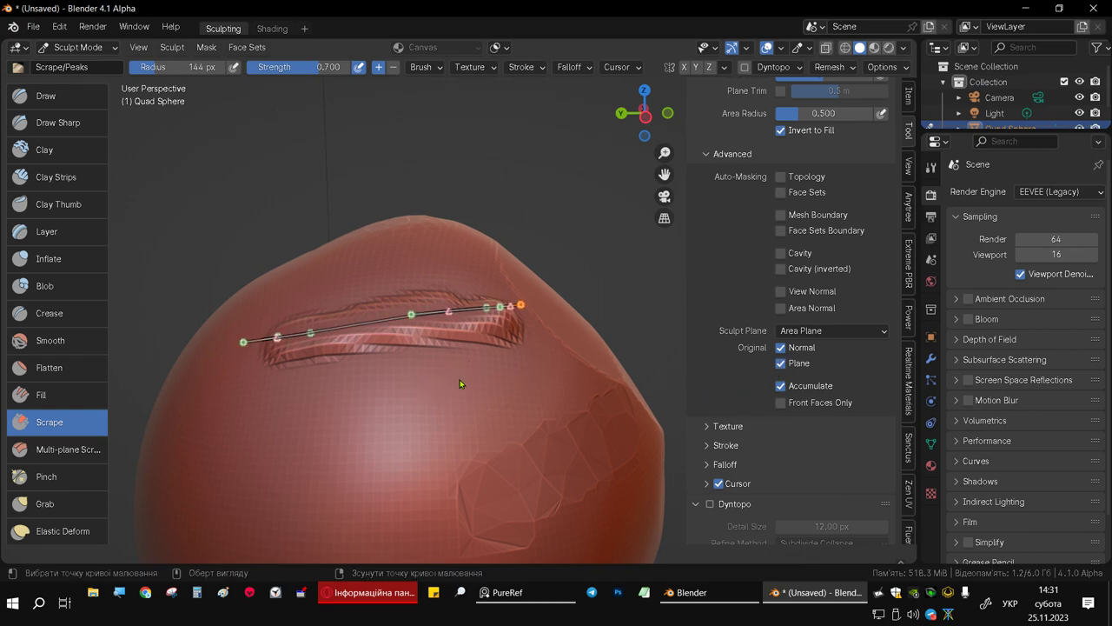
{"action": "mouse_move", "coordinate": [452, 361]}
{"action": "middle_mouse_down"}
{"action": "mouse_move", "coordinate": [404, 379]}
{"action": "mouse_move", "coordinate": [349, 343]}
{"action": "mouse_move", "coordinate": [375, 404]}
{"action": "middle_mouse_up"}
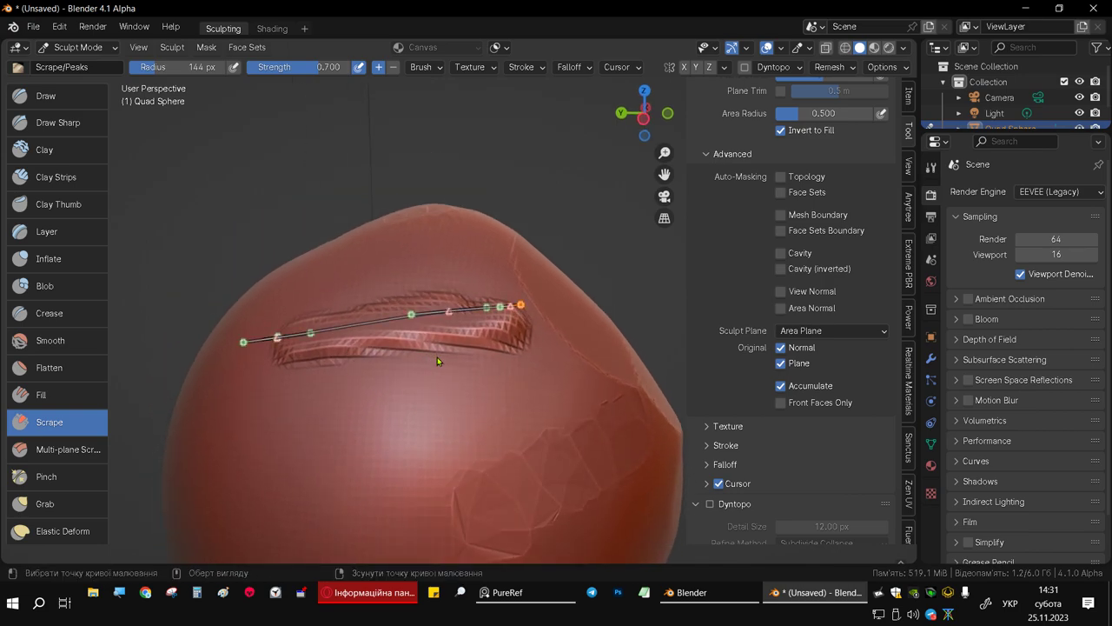
{"action": "left_click", "coordinate": [540, 73]}
Set the stroke method to Space and scrape the groove's right end flatter
{"action": "left_click", "coordinate": [539, 98]}
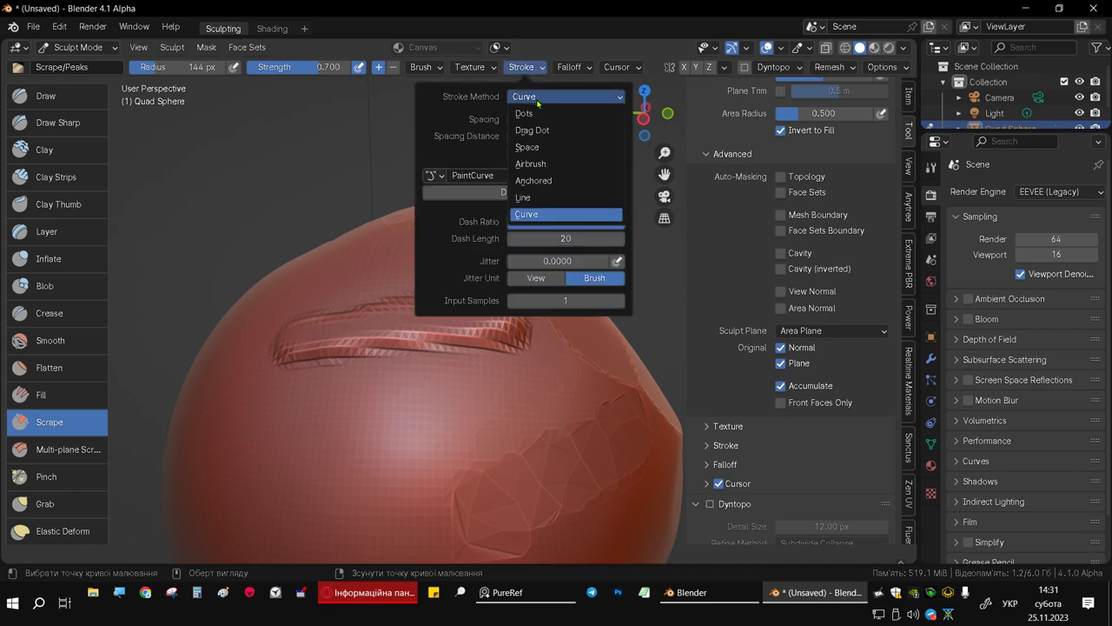
{"action": "left_click", "coordinate": [549, 146]}
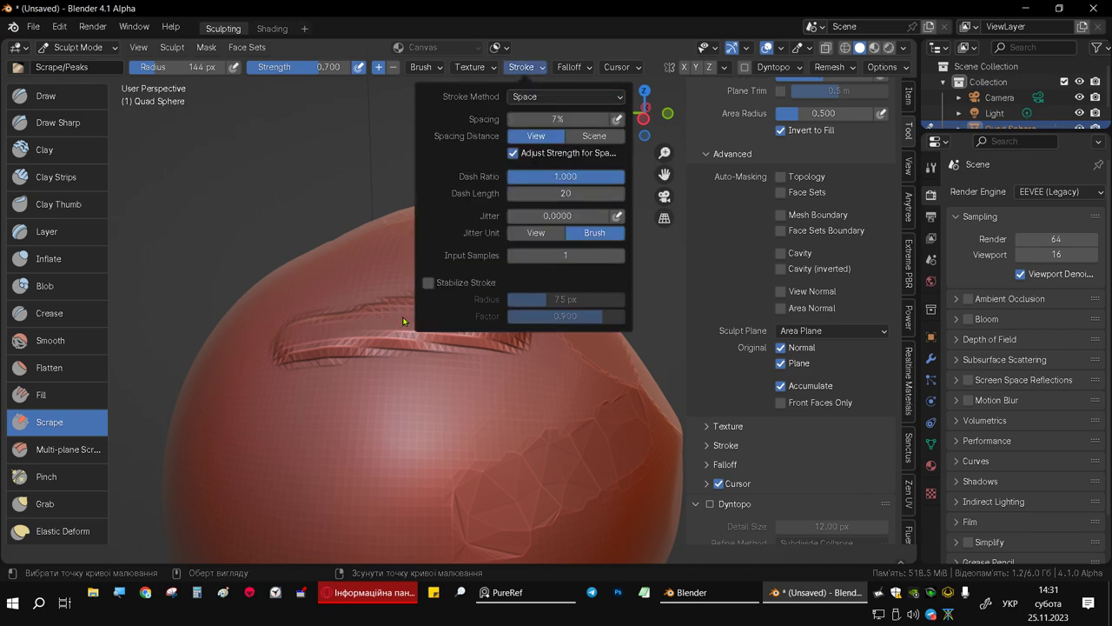
{"action": "mouse_move", "coordinate": [382, 331]}
{"action": "middle_mouse_down"}
{"action": "mouse_move", "coordinate": [385, 385]}
{"action": "mouse_move", "coordinate": [454, 355]}
{"action": "middle_mouse_up"}
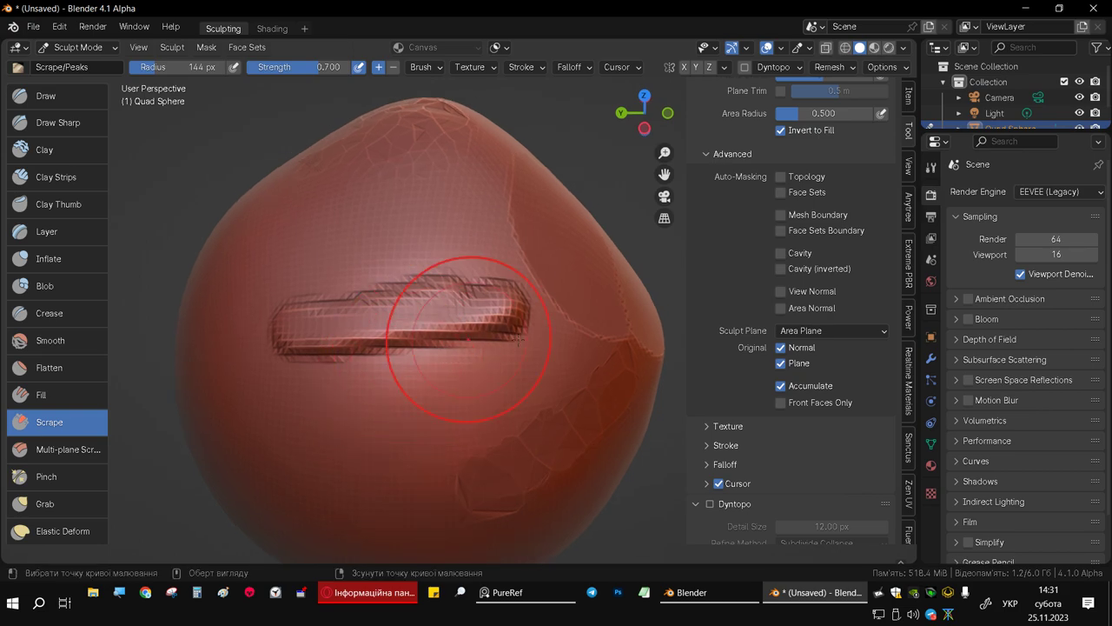
{"action": "mouse_move", "coordinate": [492, 308]}
{"action": "left_mouse_down"}
{"action": "mouse_move", "coordinate": [397, 336]}
{"action": "mouse_move", "coordinate": [323, 322]}
{"action": "left_mouse_up"}
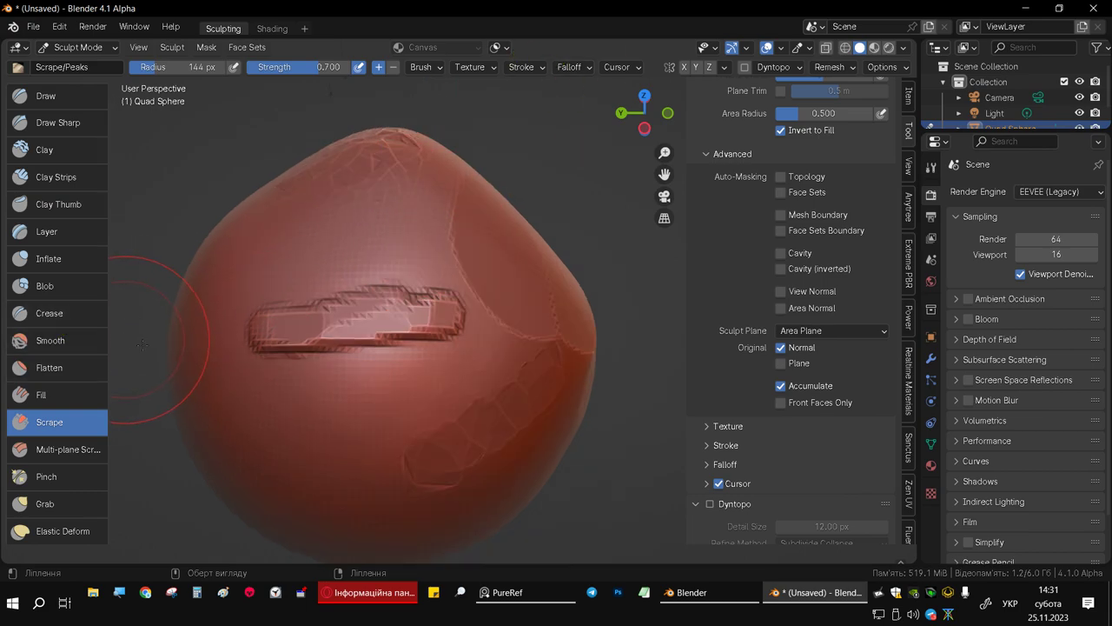
Zoom out to see the whole sphere and bring the other Blender window forward
{"action": "middle_click_drag", "start_coordinate": [149, 472], "coordinate": [372, 274]}
{"action": "scroll", "coordinate": [422, 352], "scroll_direction": "down", "scroll_amount": 2}
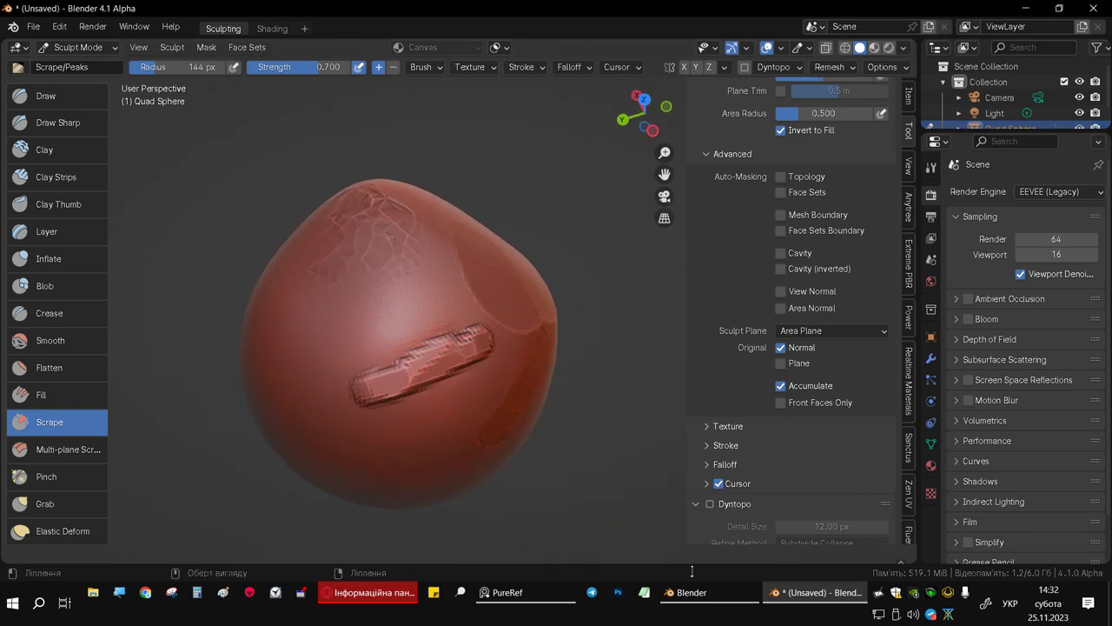
{"action": "left_click", "coordinate": [687, 592]}
In the Blender 2.80 window, change the active sculpt brush from Fill to Flatten
{"action": "mouse_move", "coordinate": [465, 257]}
{"action": "middle_mouse_down"}
{"action": "mouse_move", "coordinate": [448, 319]}
{"action": "mouse_move", "coordinate": [415, 266]}
{"action": "middle_mouse_up"}
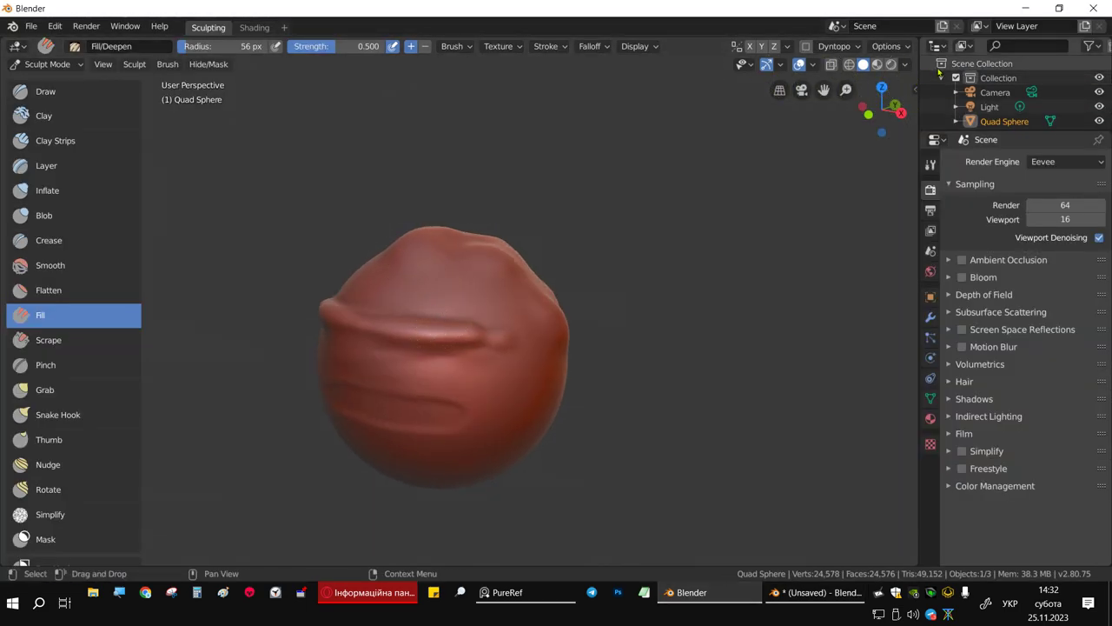
{"action": "scroll", "coordinate": [92, 204], "scroll_direction": "down", "scroll_amount": 2}
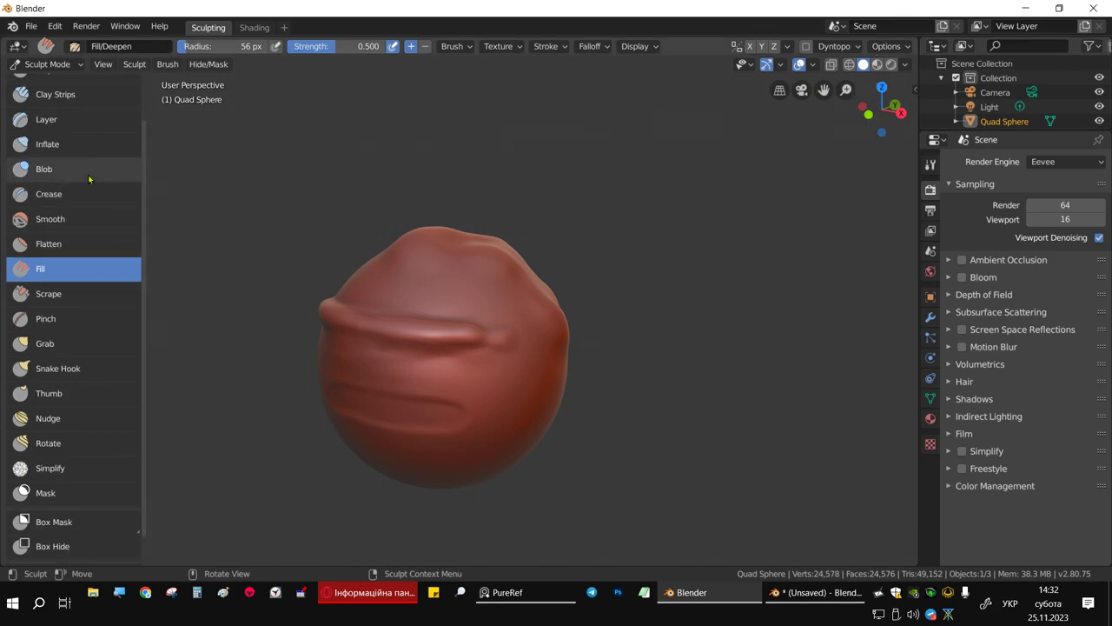
{"action": "scroll", "coordinate": [89, 179], "scroll_direction": "down", "scroll_amount": 1}
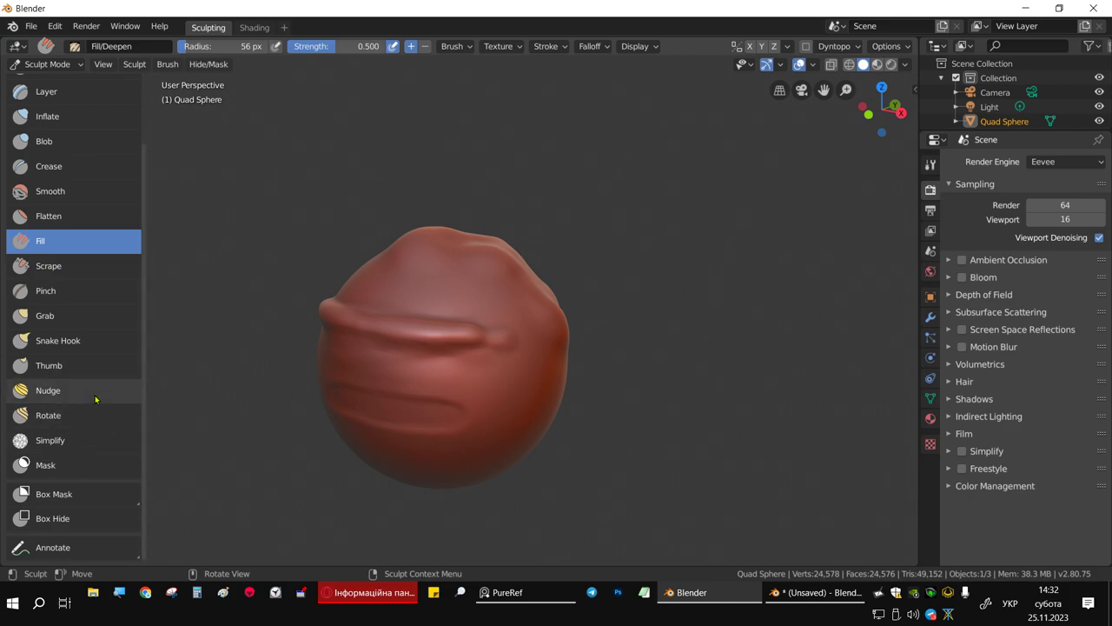
{"action": "left_click", "coordinate": [65, 269]}
{"action": "left_click", "coordinate": [69, 243]}
{"action": "left_click", "coordinate": [68, 219]}
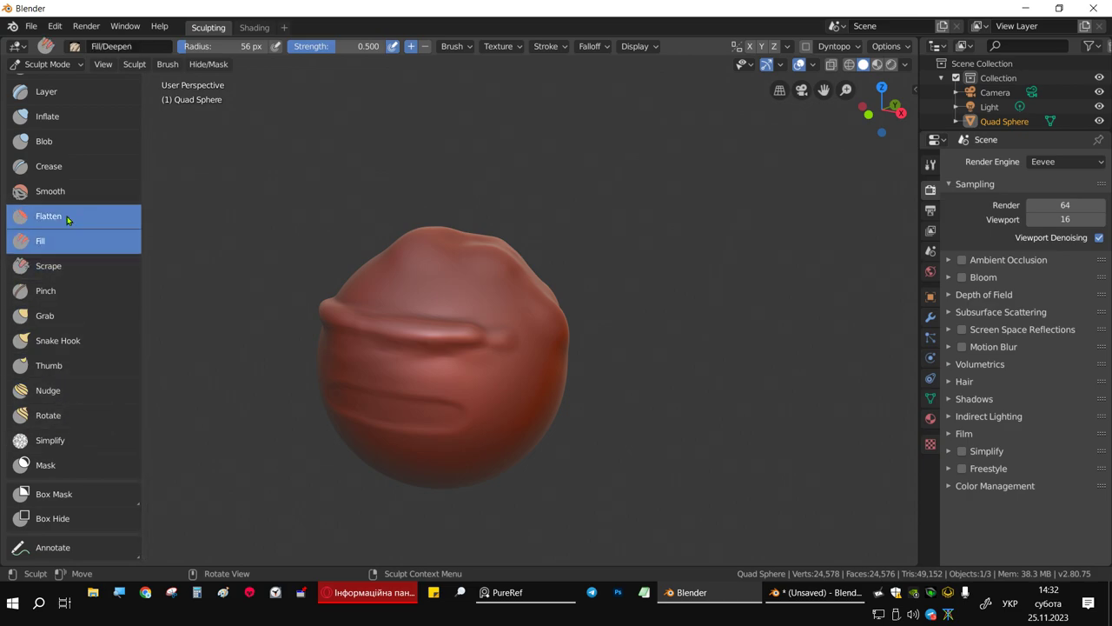